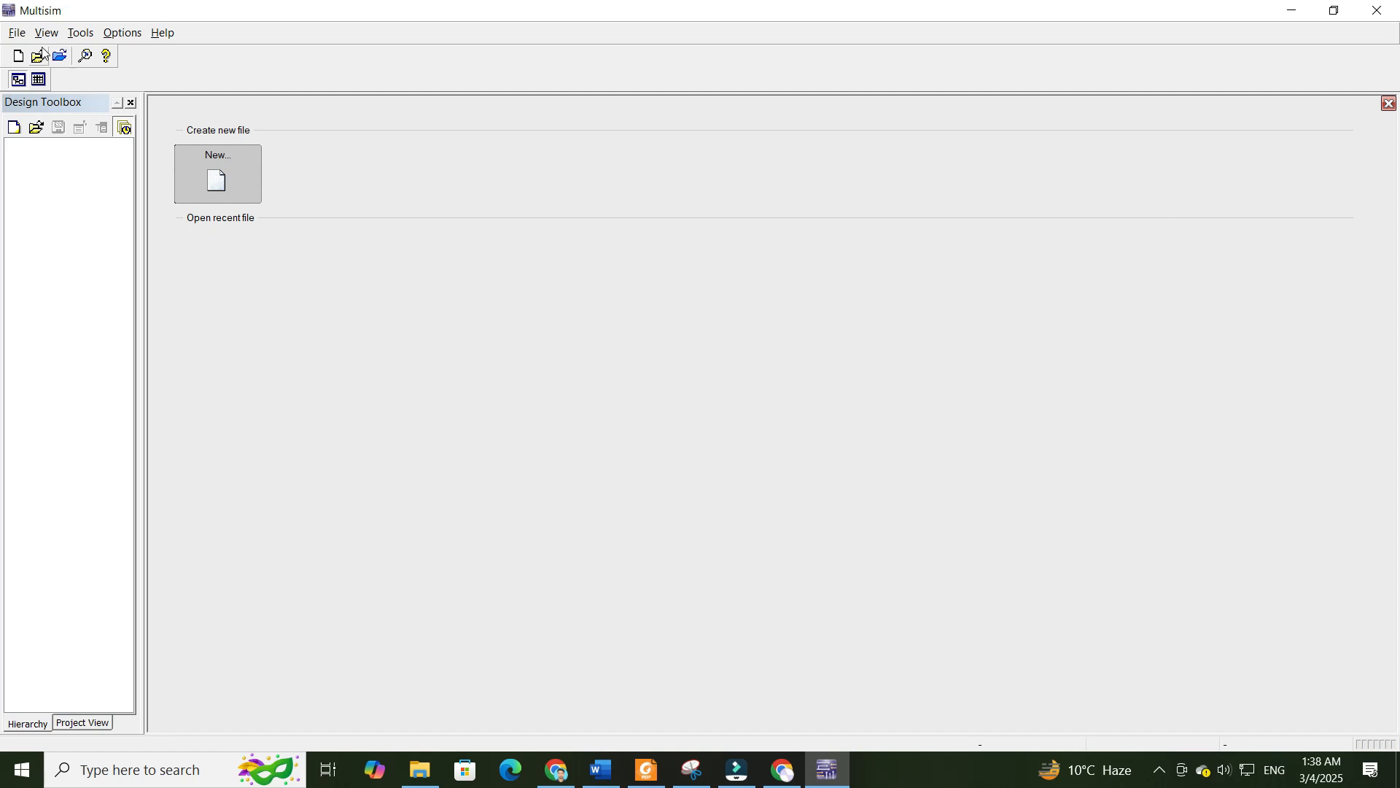
- Create a new blank design
left_click(18, 37)
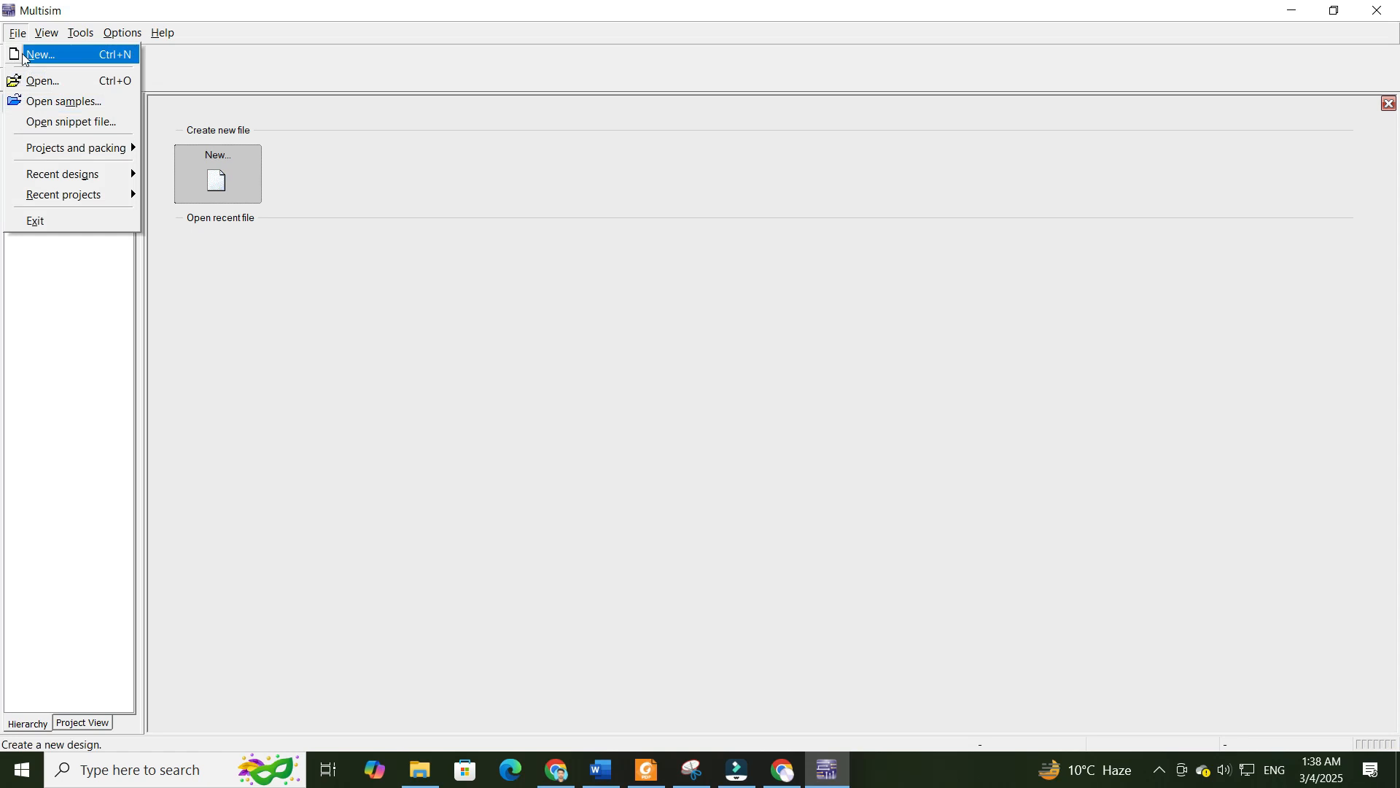
left_click(24, 58)
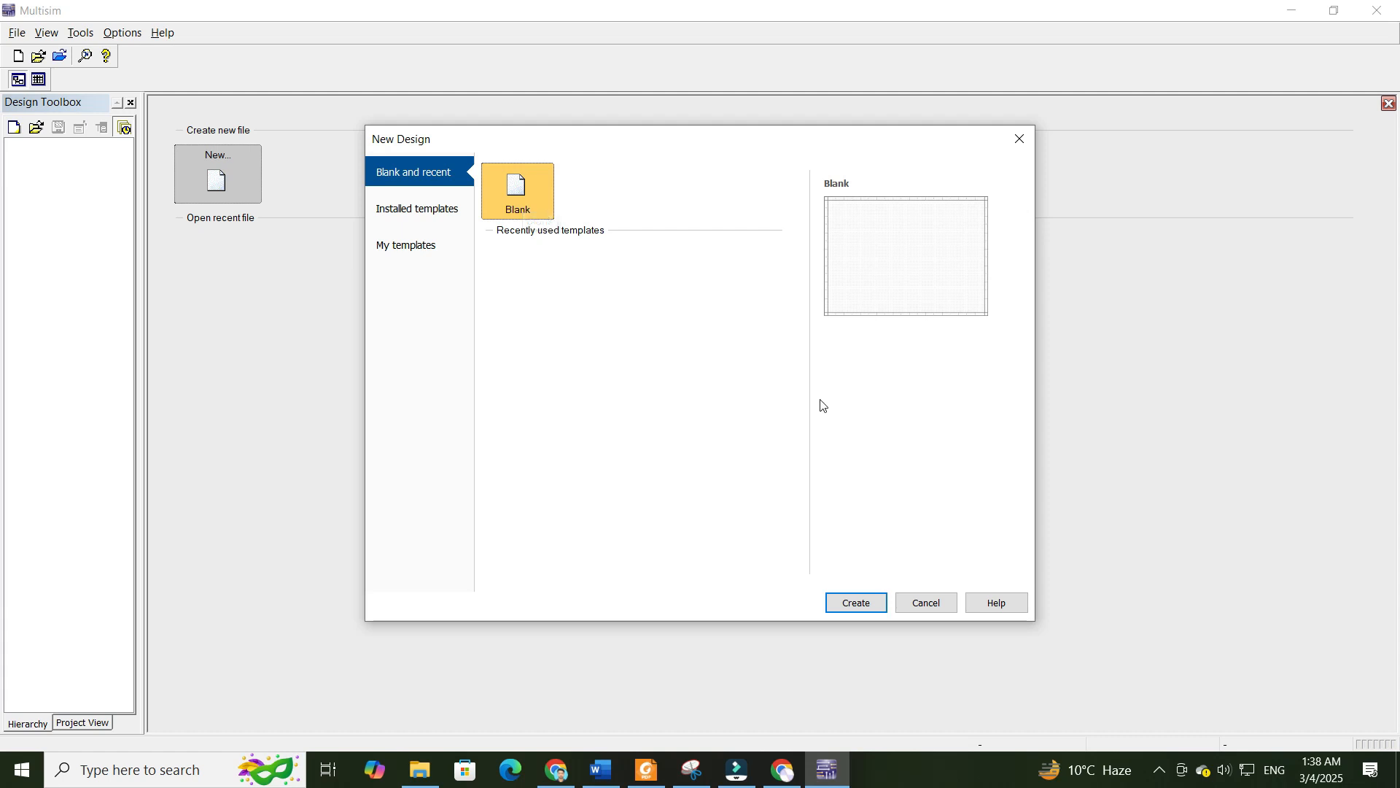
left_click(869, 609)
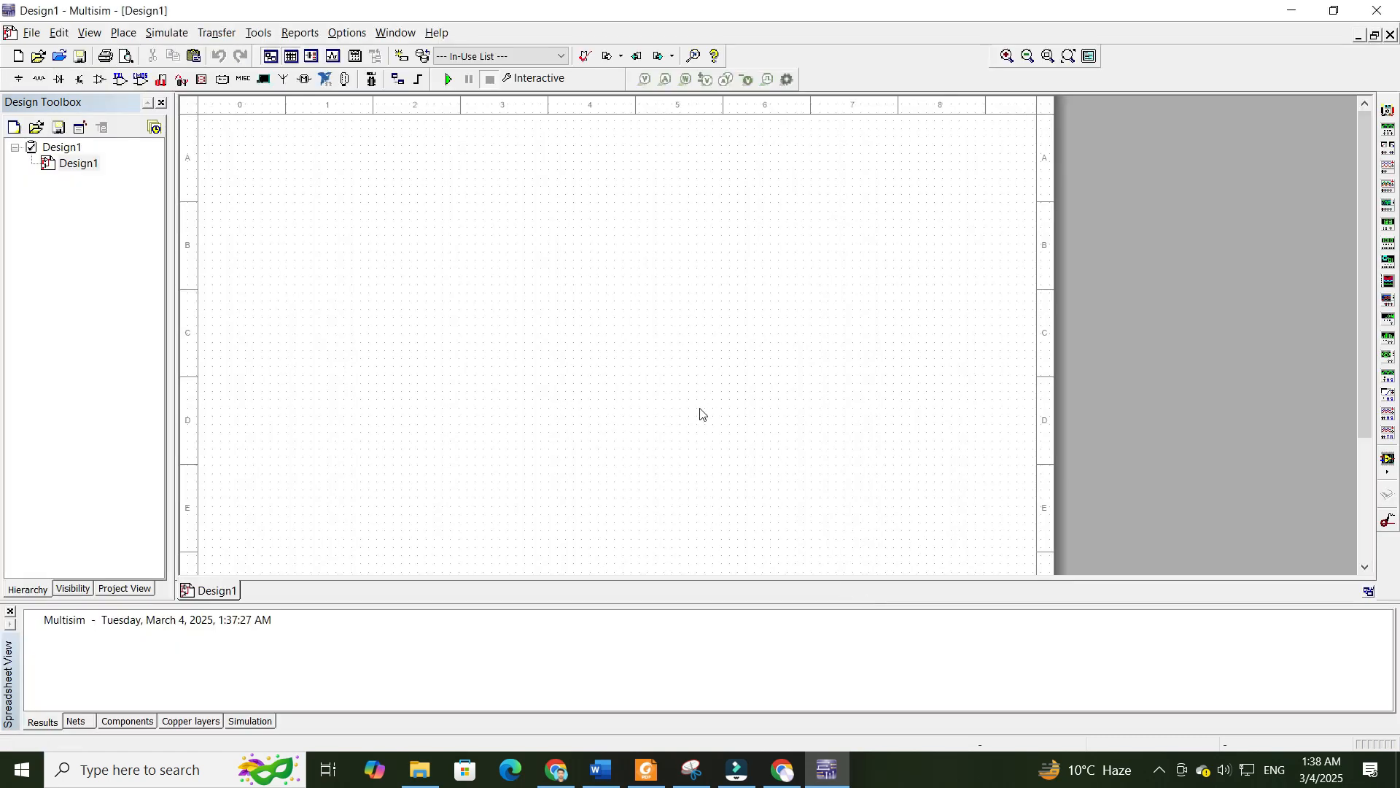
scroll(626, 283, "up", 3)
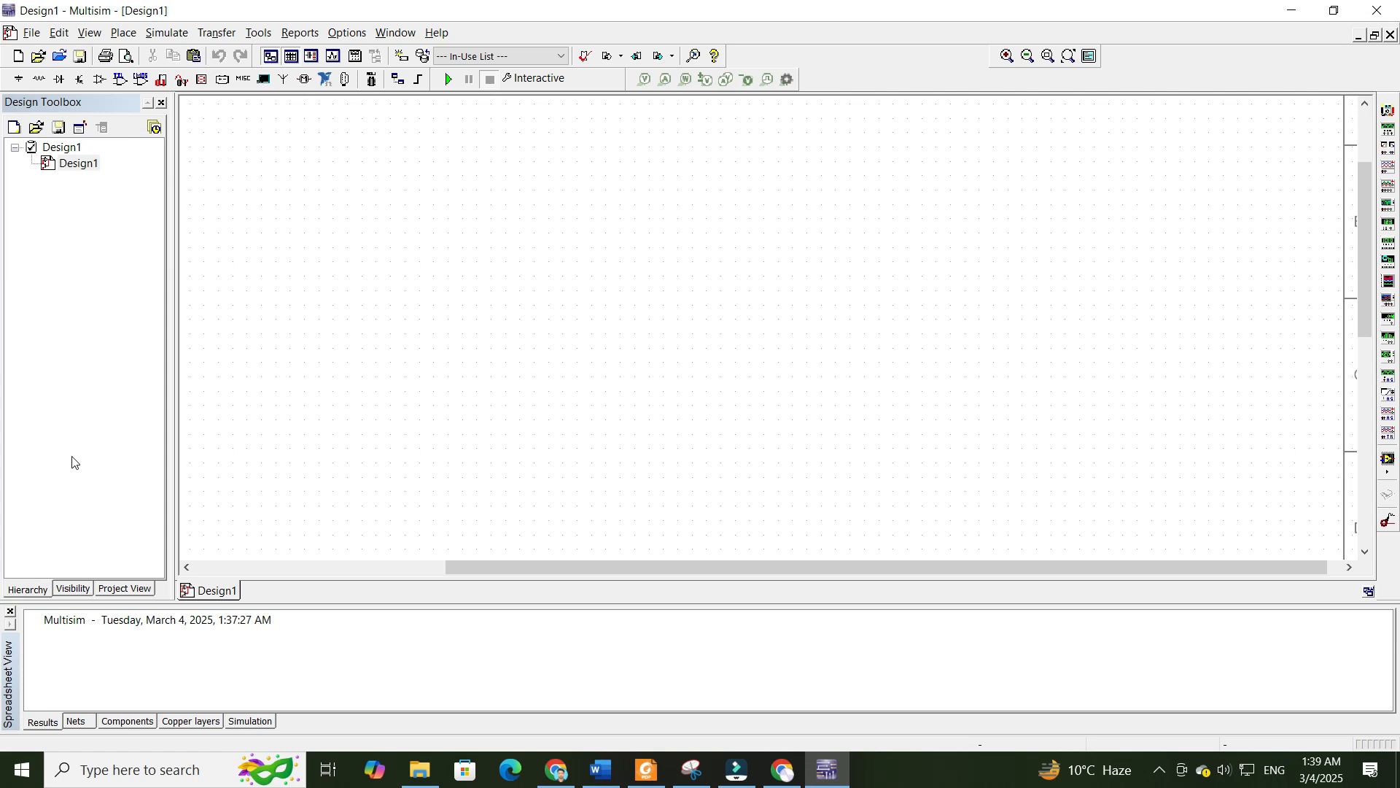
mouse_move(67, 162)
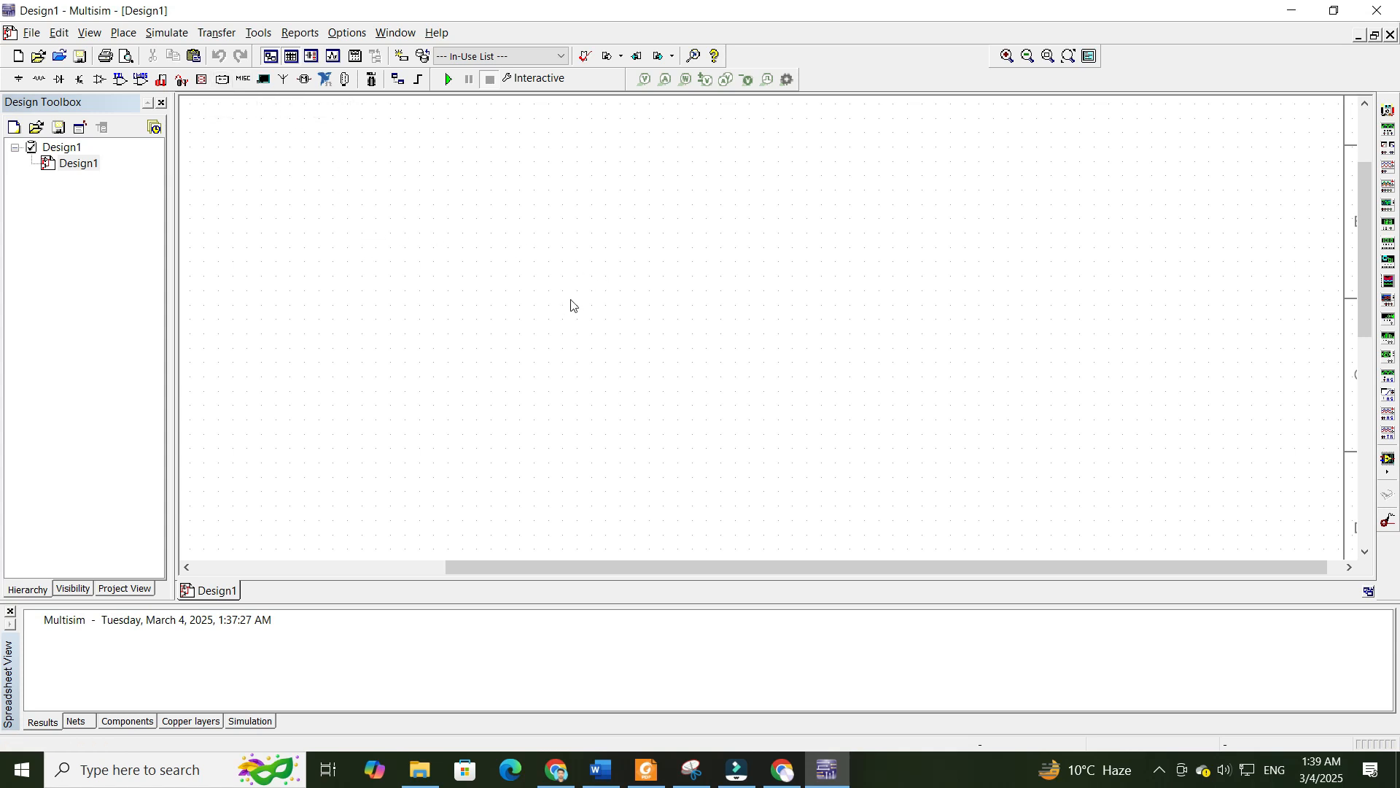
left_click(448, 79)
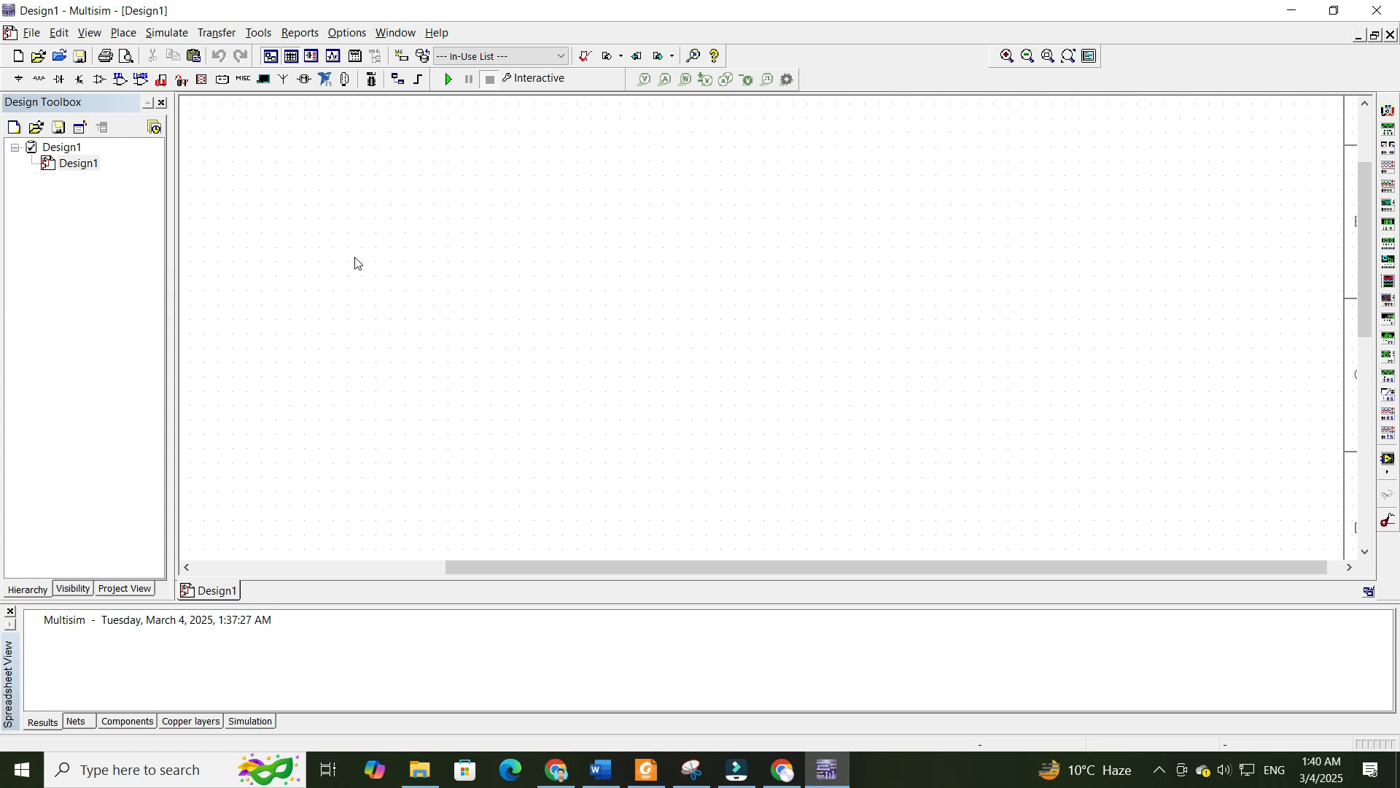
- Open the component browser on the Sources group and move its window over the middle of the schematic
key("Home")
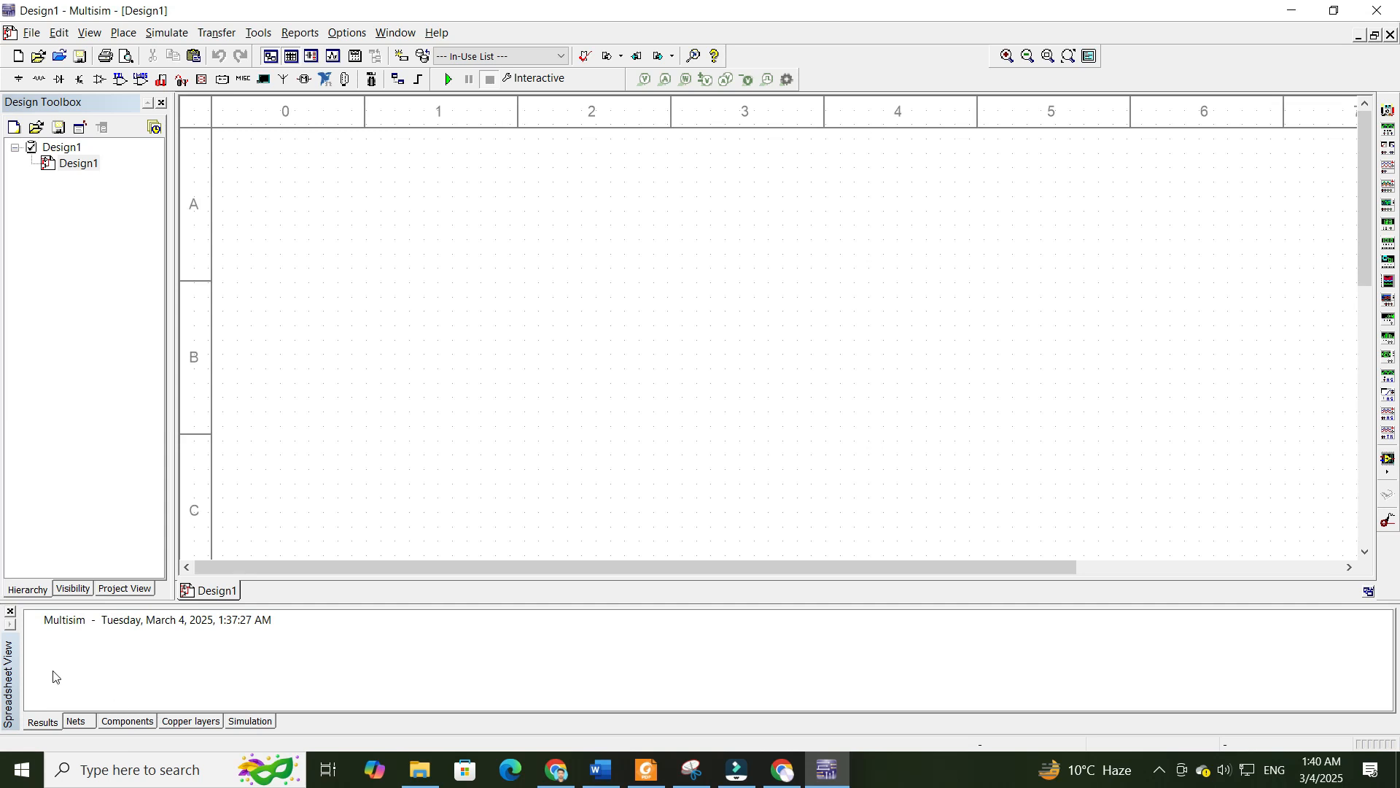
left_click(14, 81)
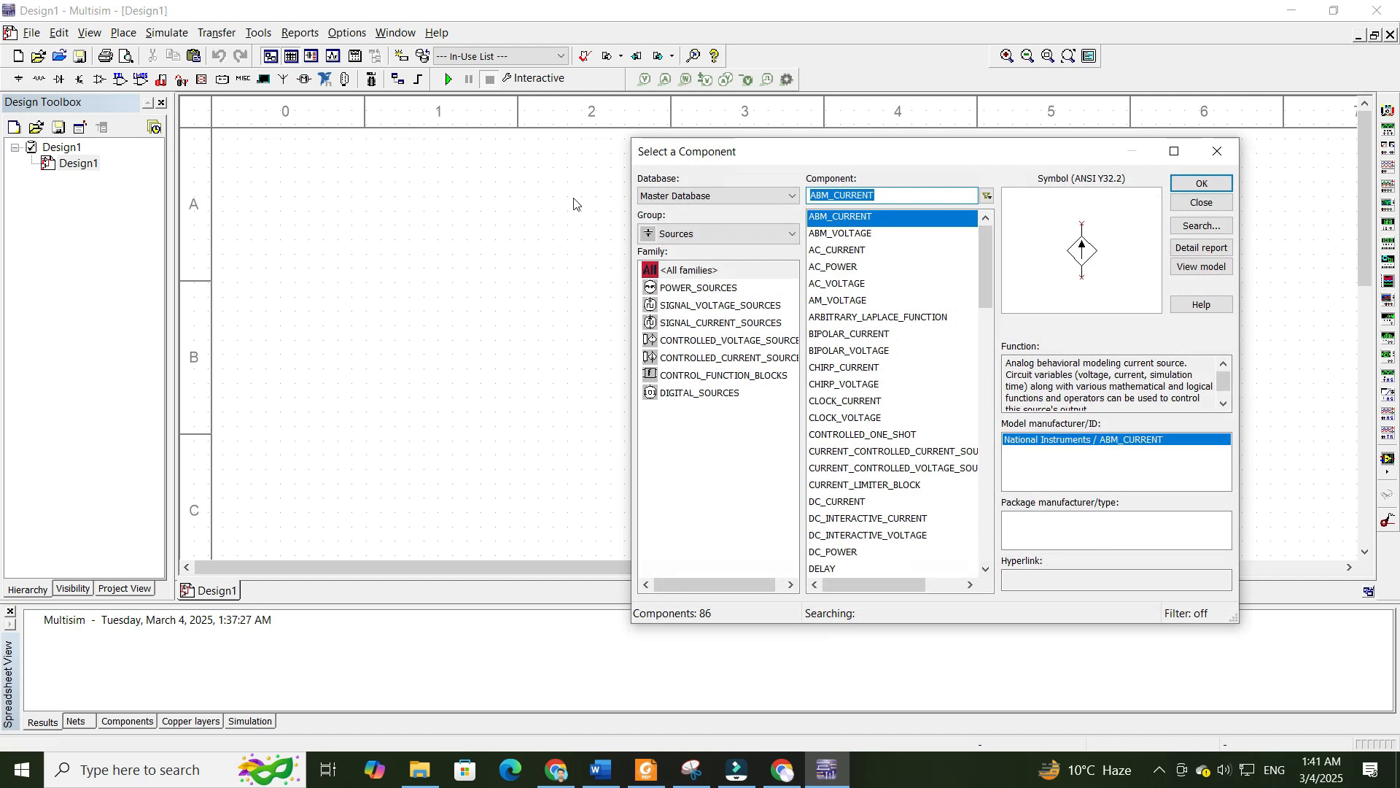
left_click_drag(767, 160, 529, 138)
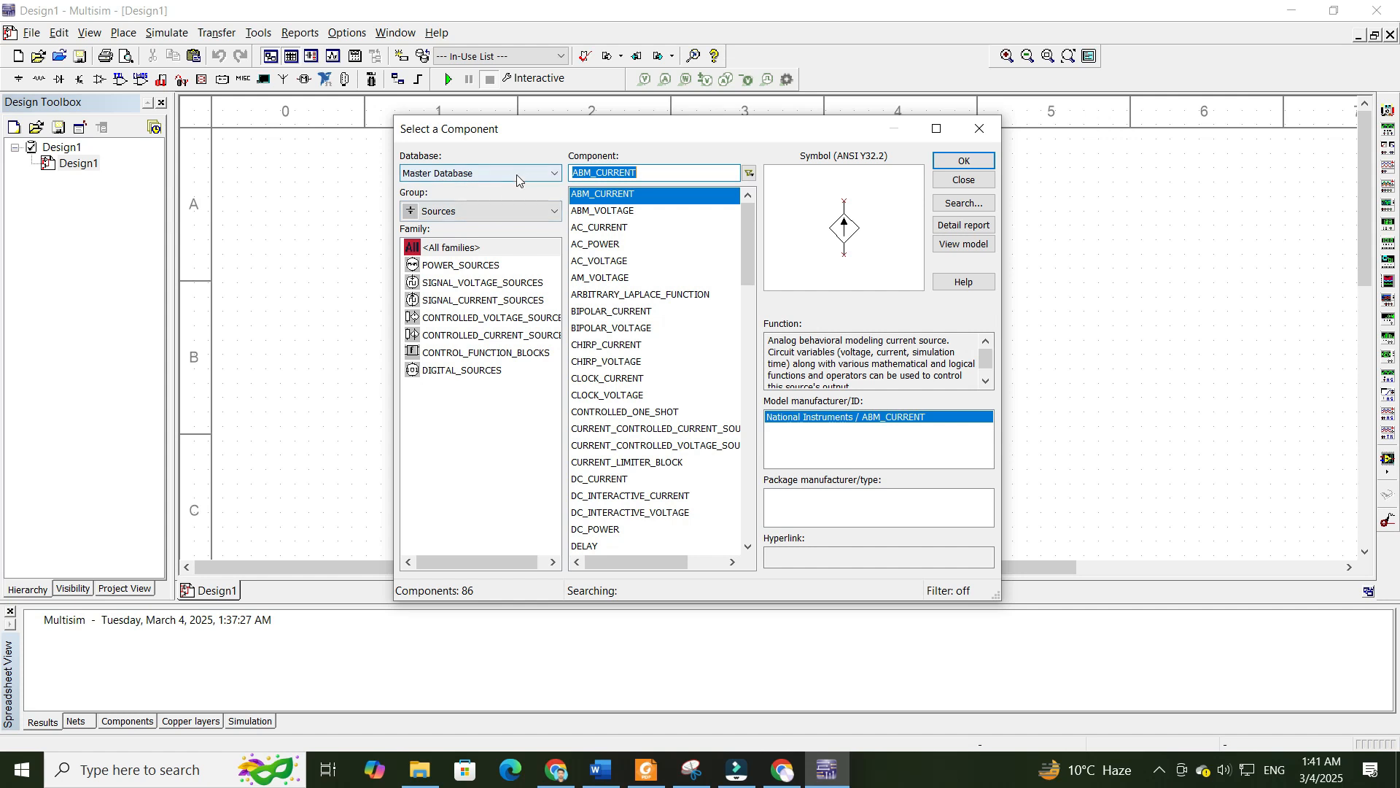
- Examine the database choice and the component families of all groups, then return to the Sources group
left_click(534, 174)
left_click(534, 173)
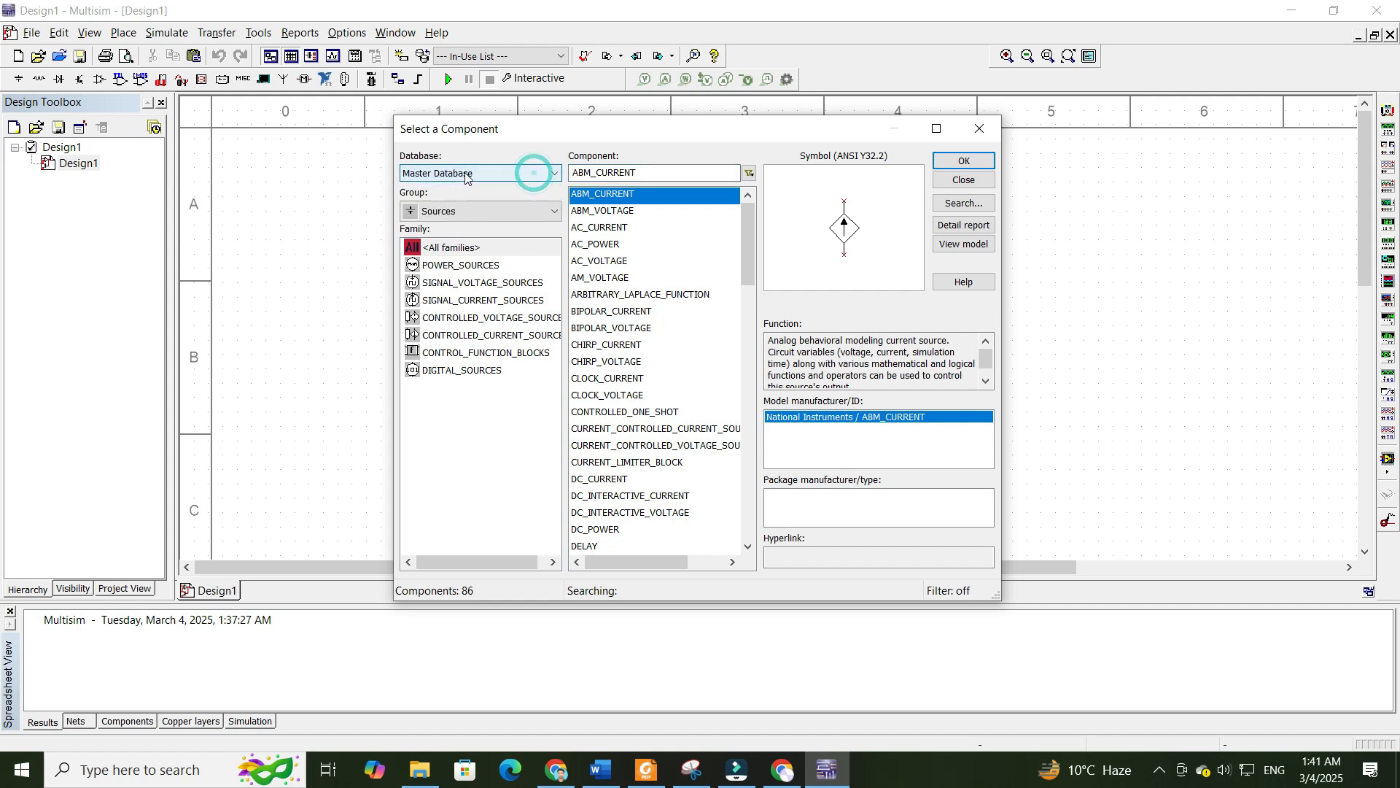
left_click(552, 211)
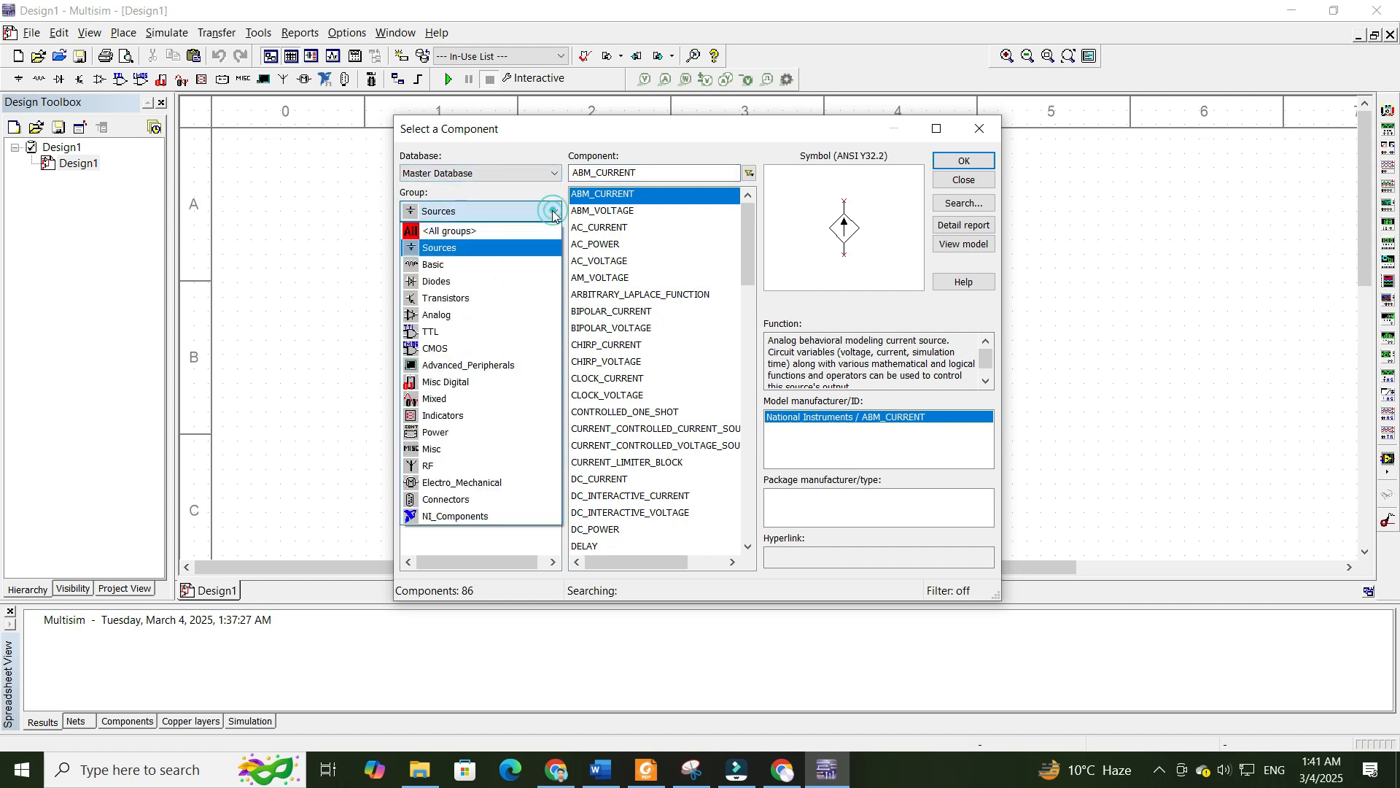
left_click(463, 236)
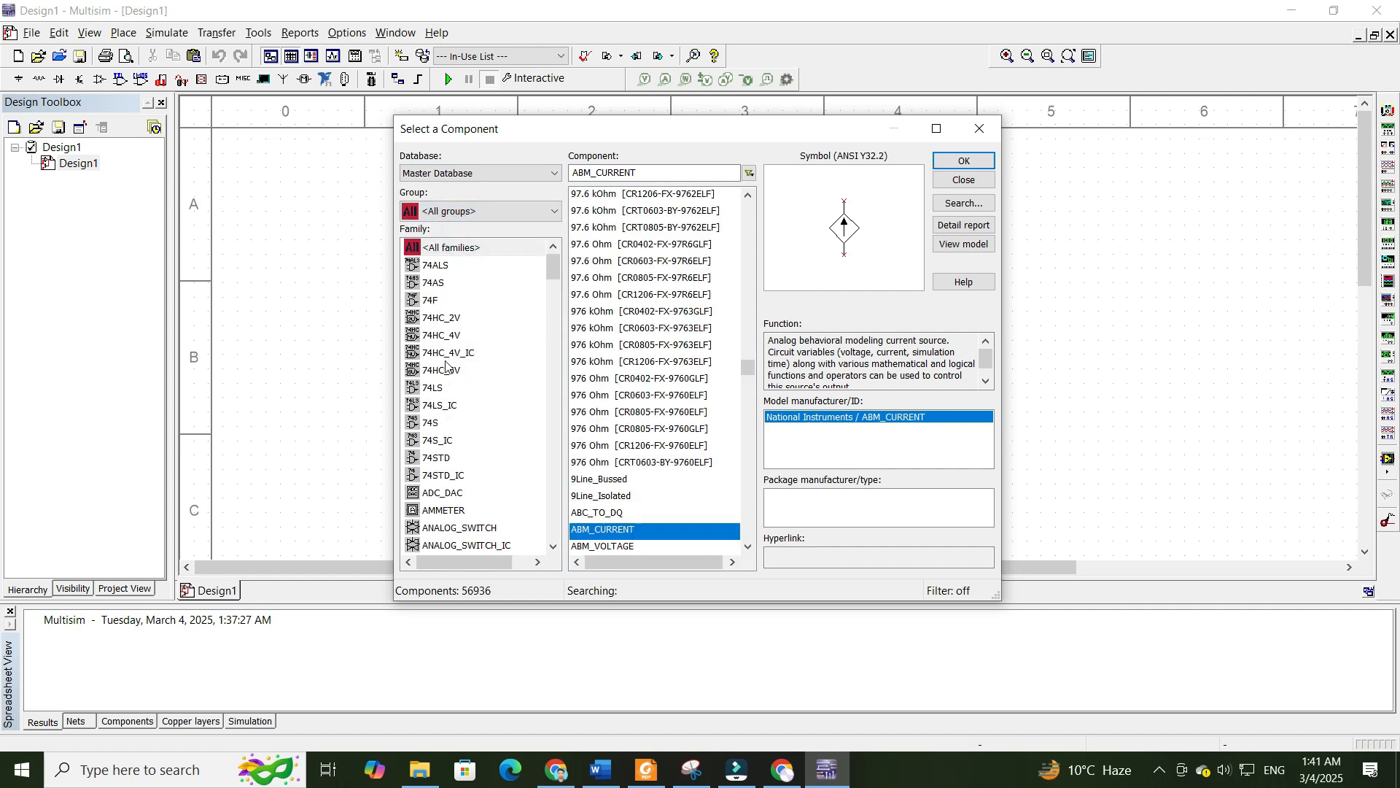
scroll(453, 412, "down", 1)
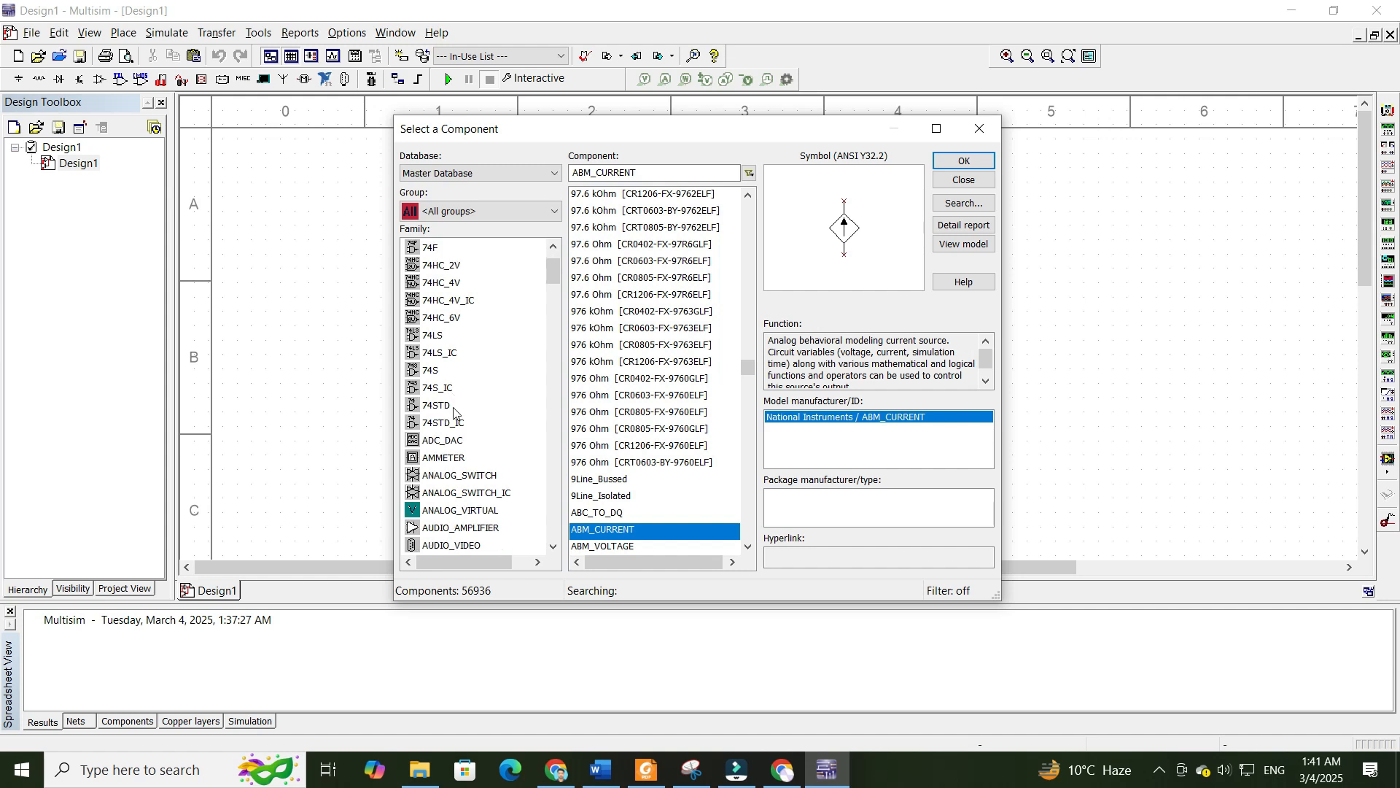
scroll(454, 412, "down", 8)
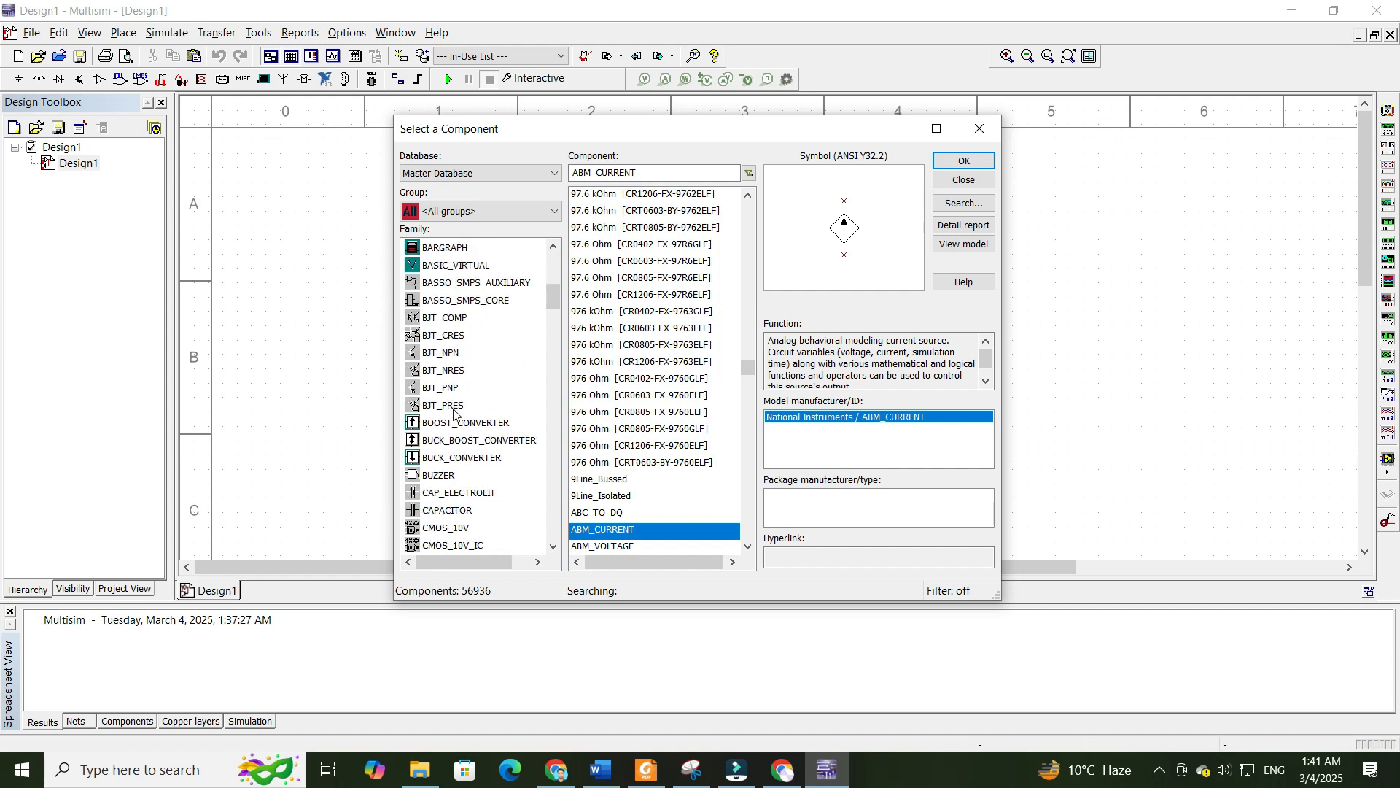
scroll(452, 412, "up", 2)
left_click(520, 212)
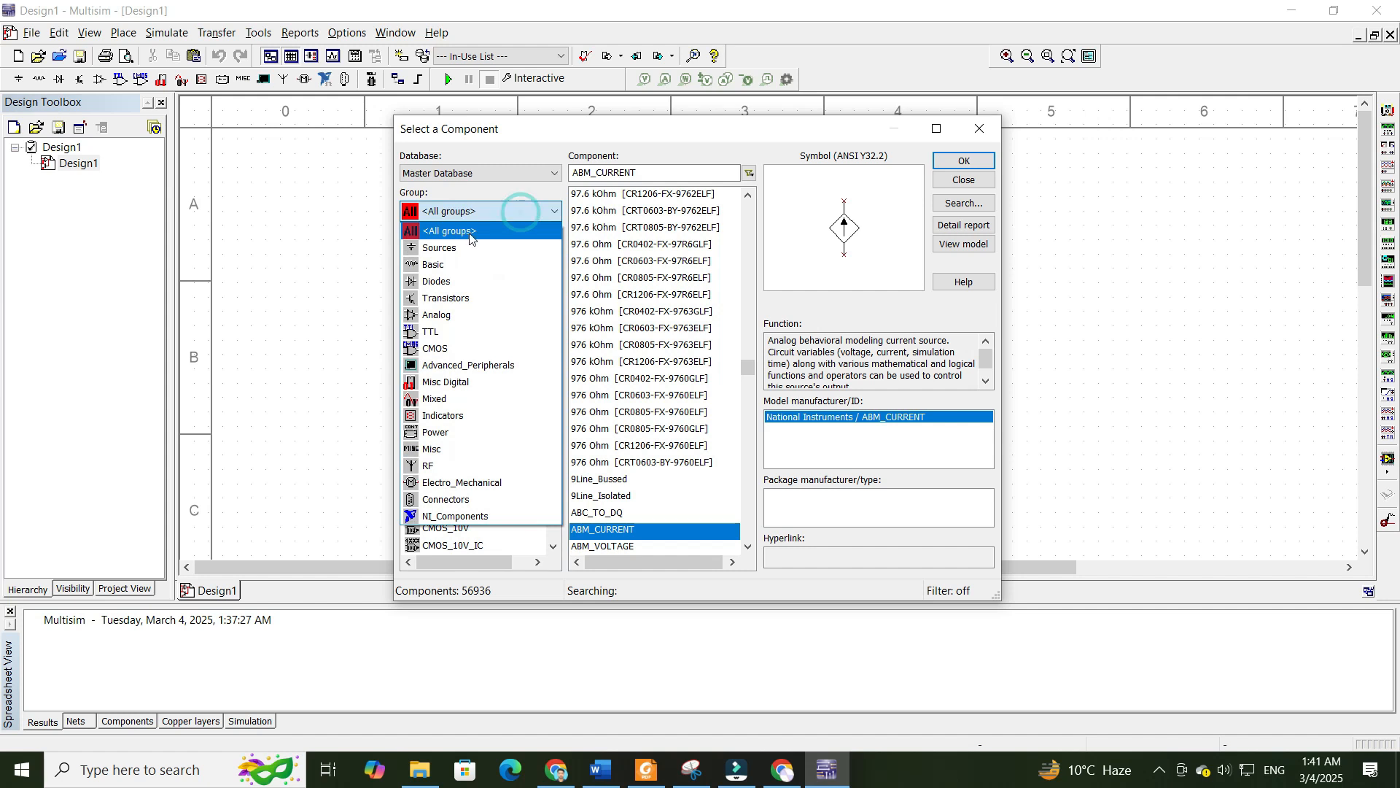
left_click(441, 248)
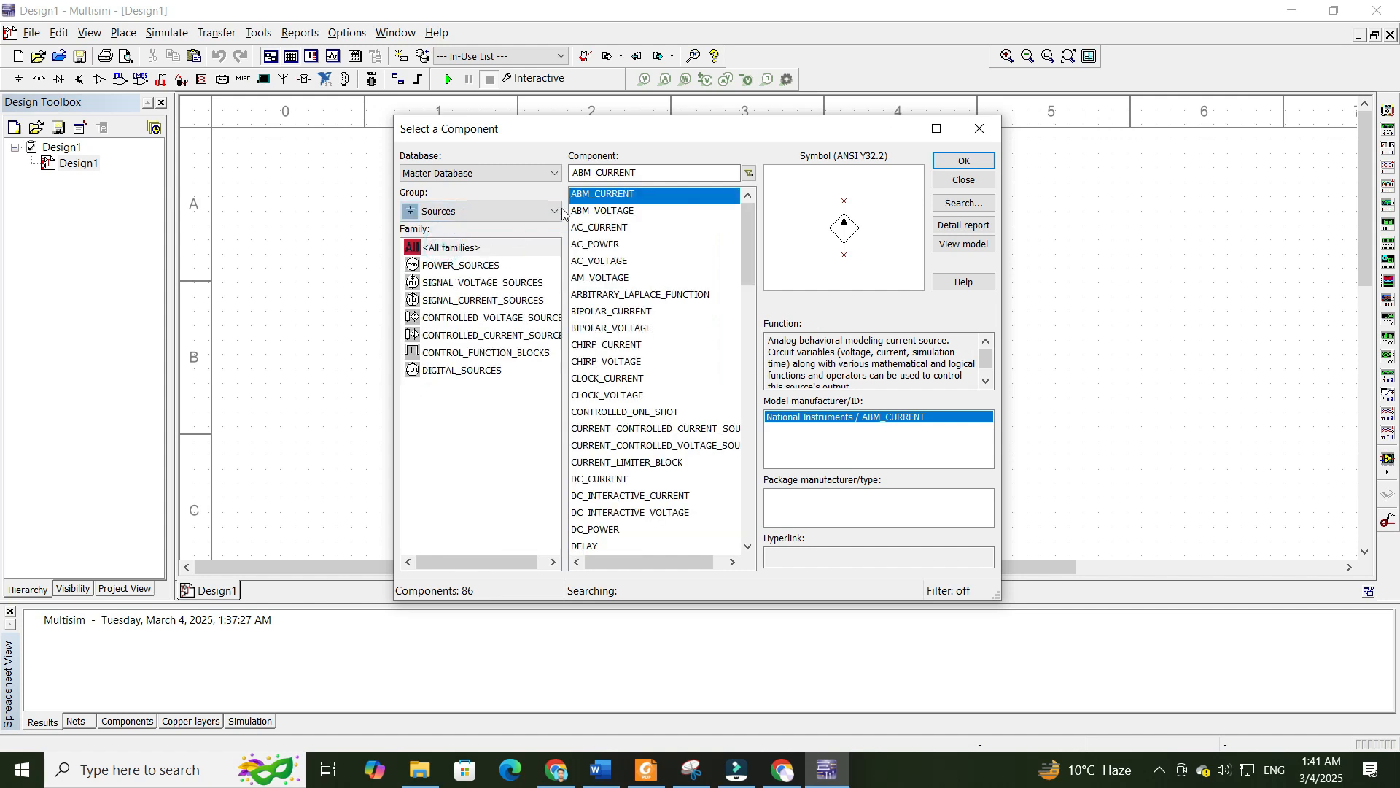
- Place a DC_POWER voltage source in the upper-left area of the schematic, around column 1, row B
left_click_drag(640, 173, 557, 178)
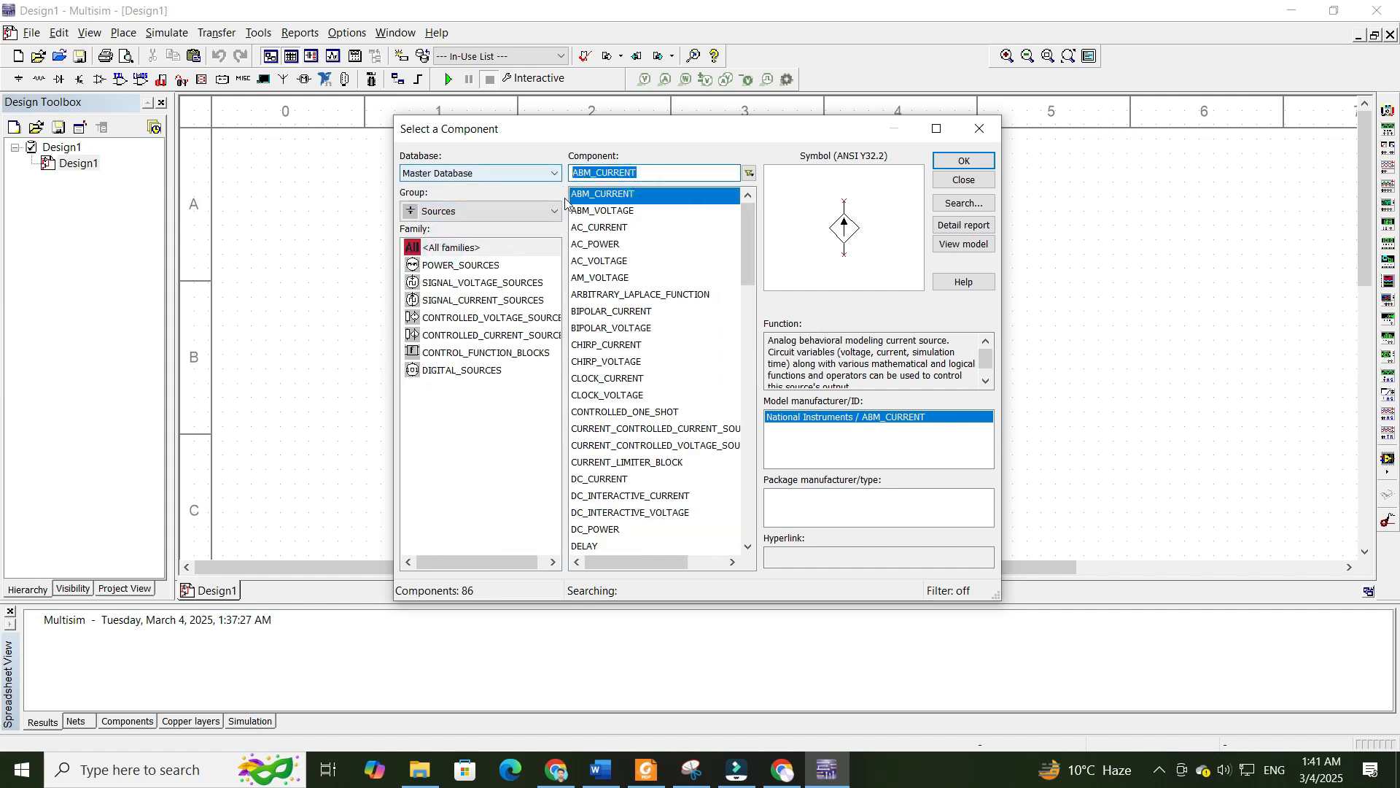
left_click(609, 533)
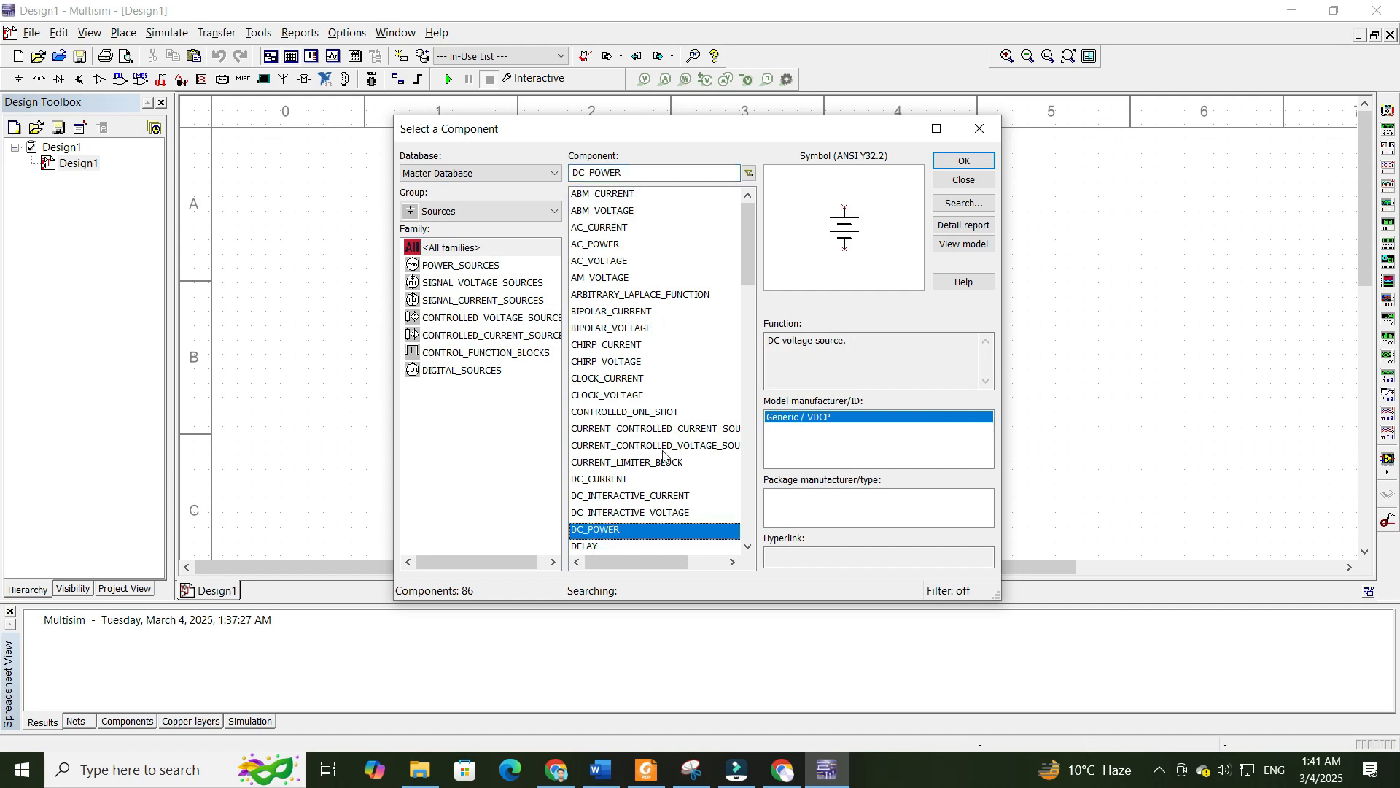
left_click(939, 161)
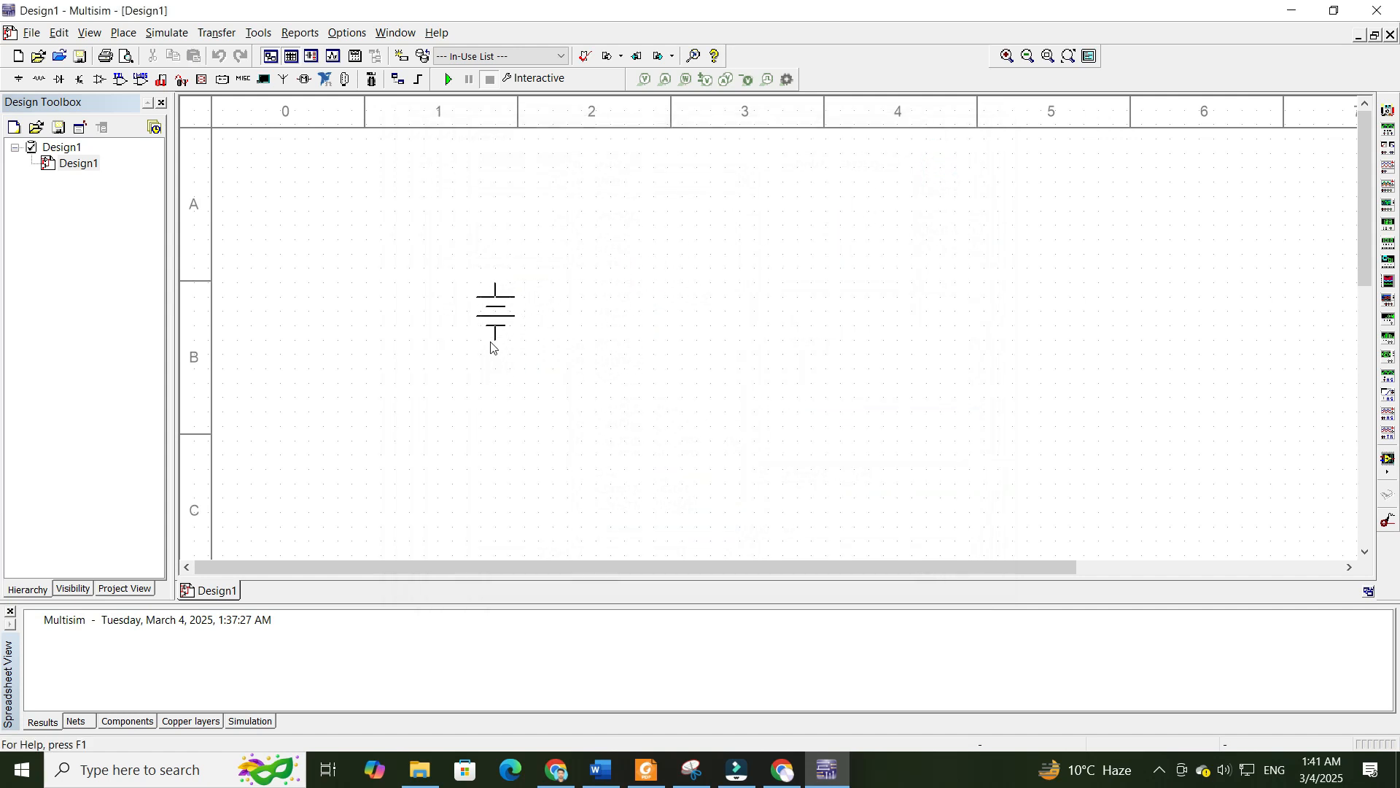
left_click(491, 347)
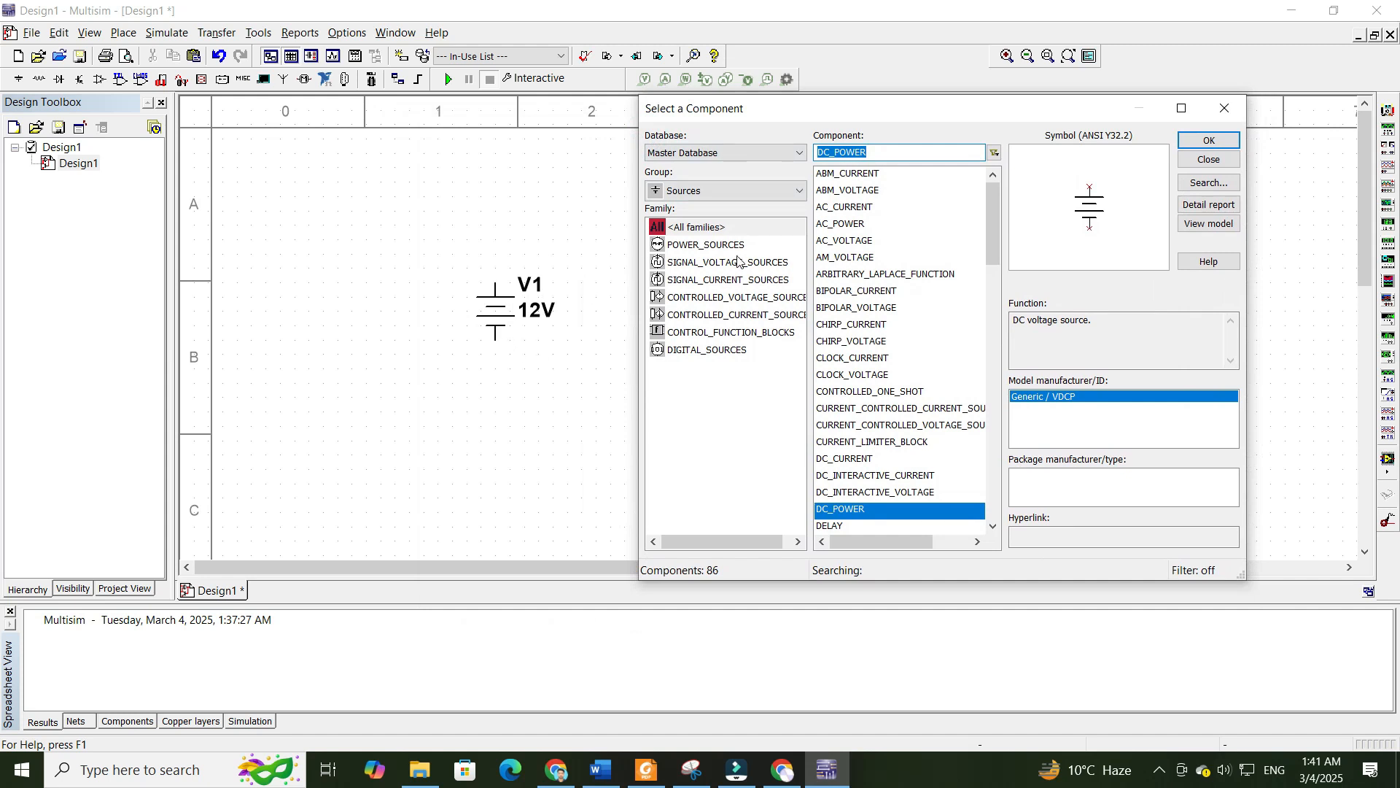
- Find the 1N4001 diode in the Diodes group and place it horizontally, above and to the right of the DC source
left_click(775, 195)
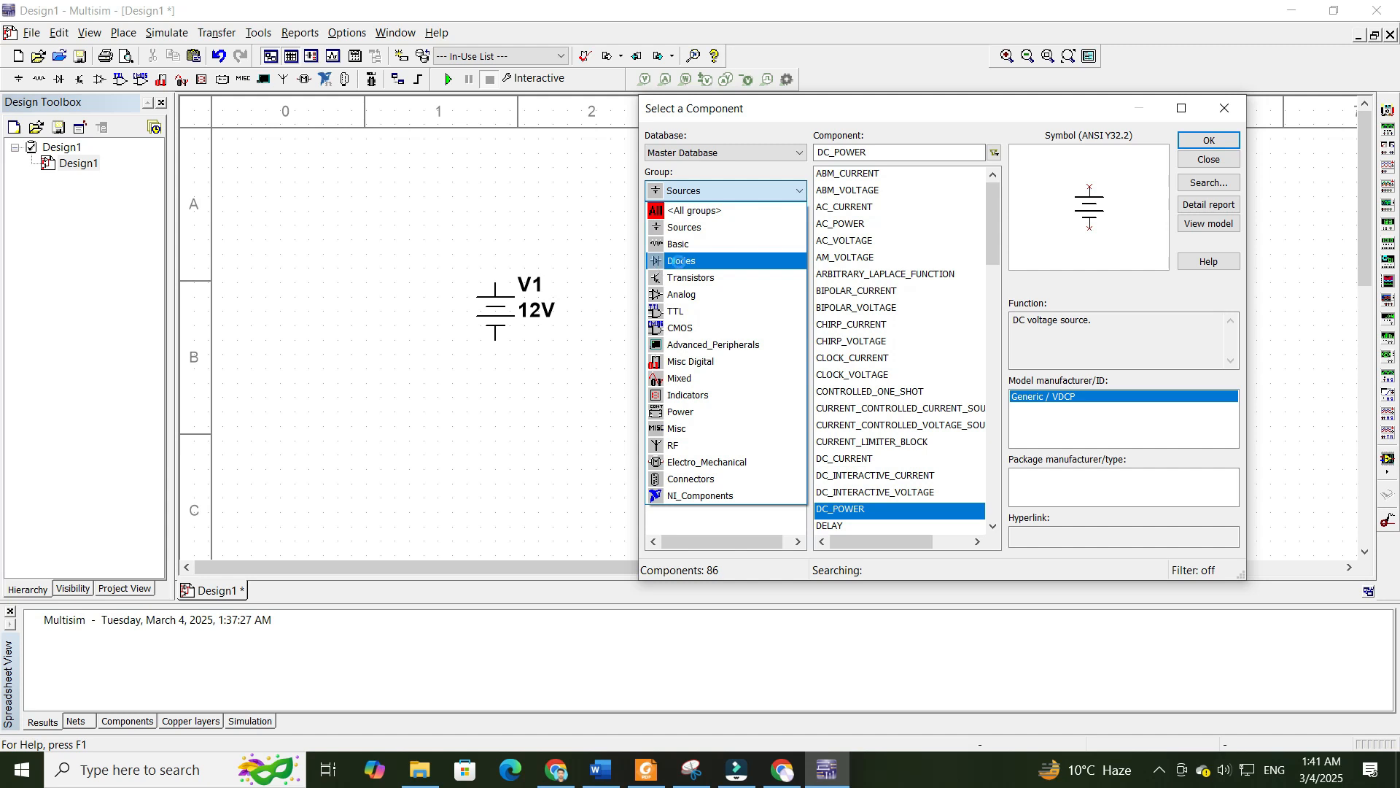
left_click(679, 261)
left_click_drag(861, 151, 799, 153)
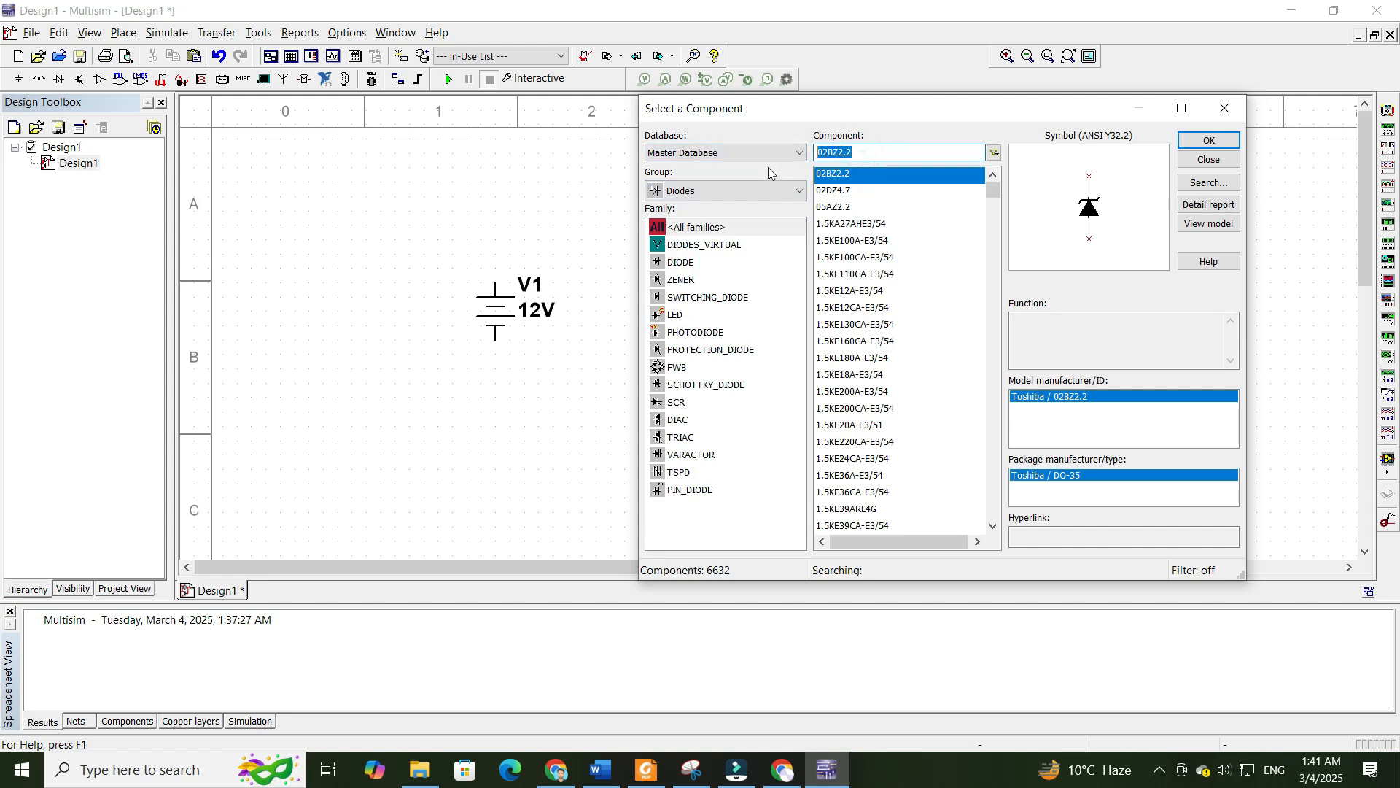
type("1n")
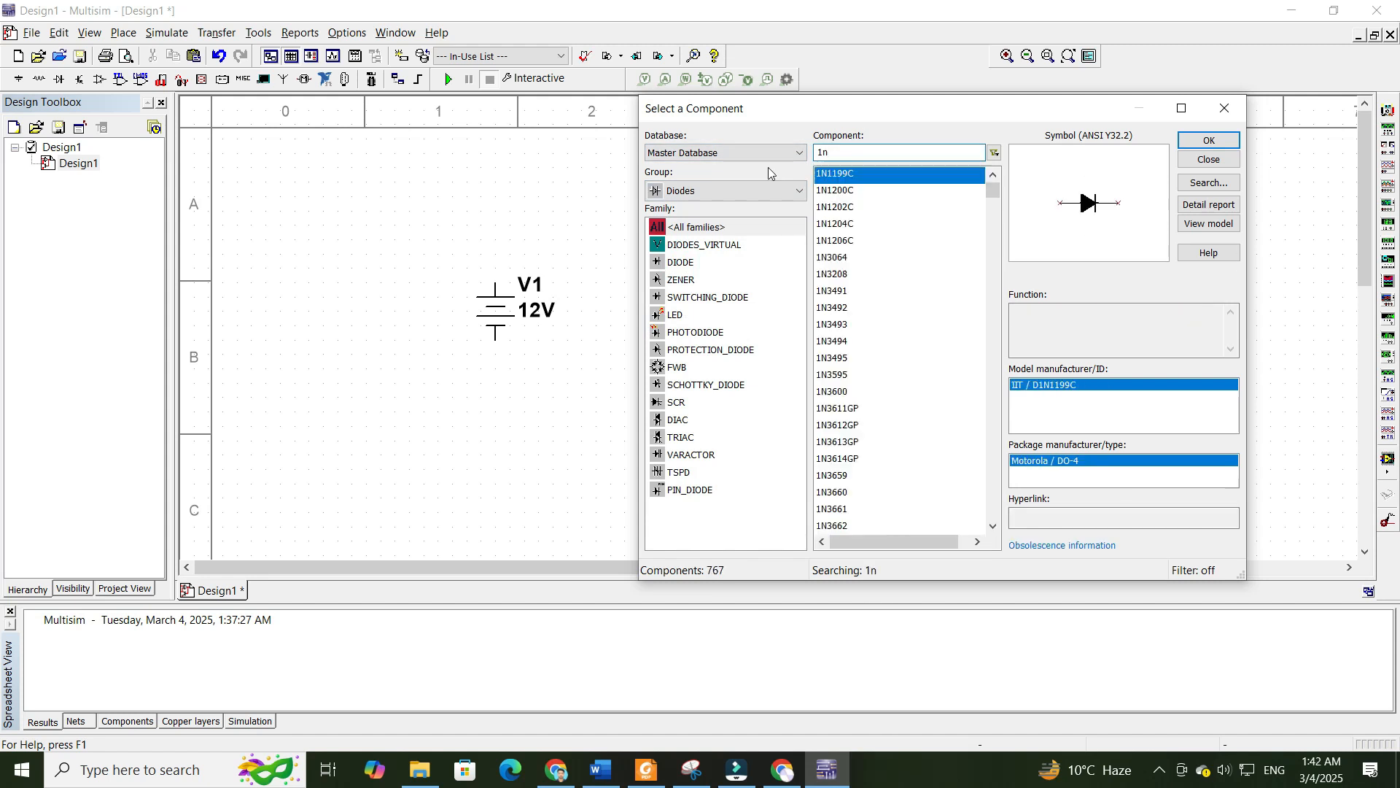
type("4001")
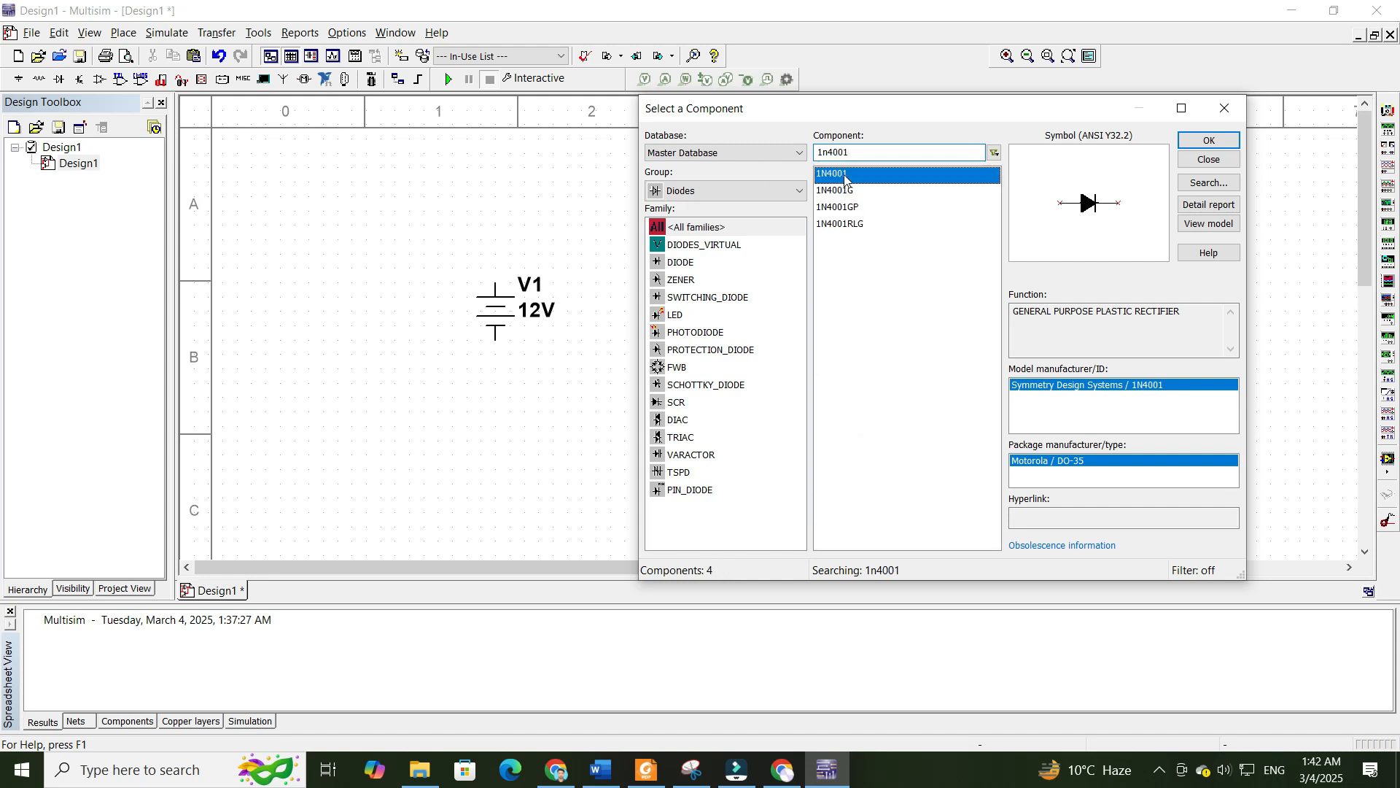
left_click(1205, 140)
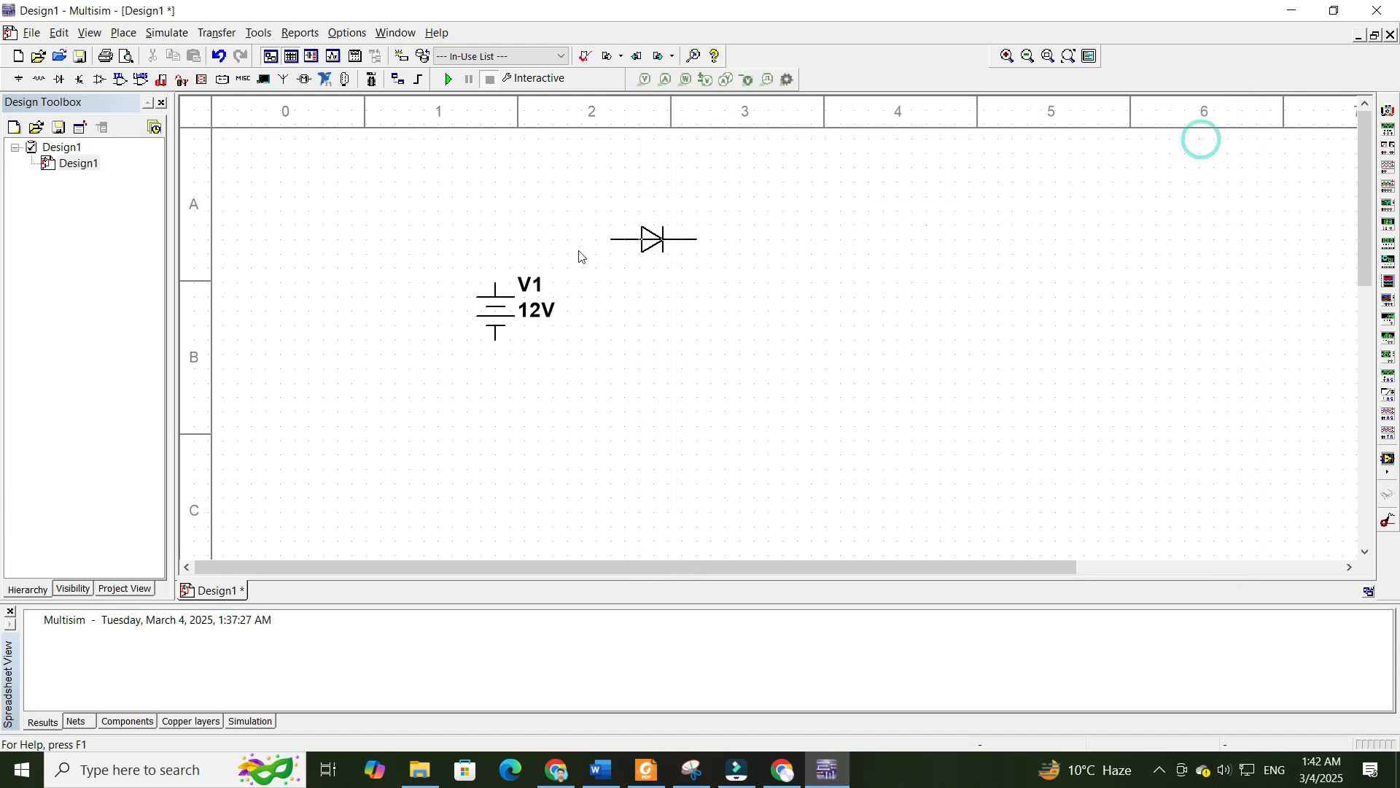
left_click(569, 237)
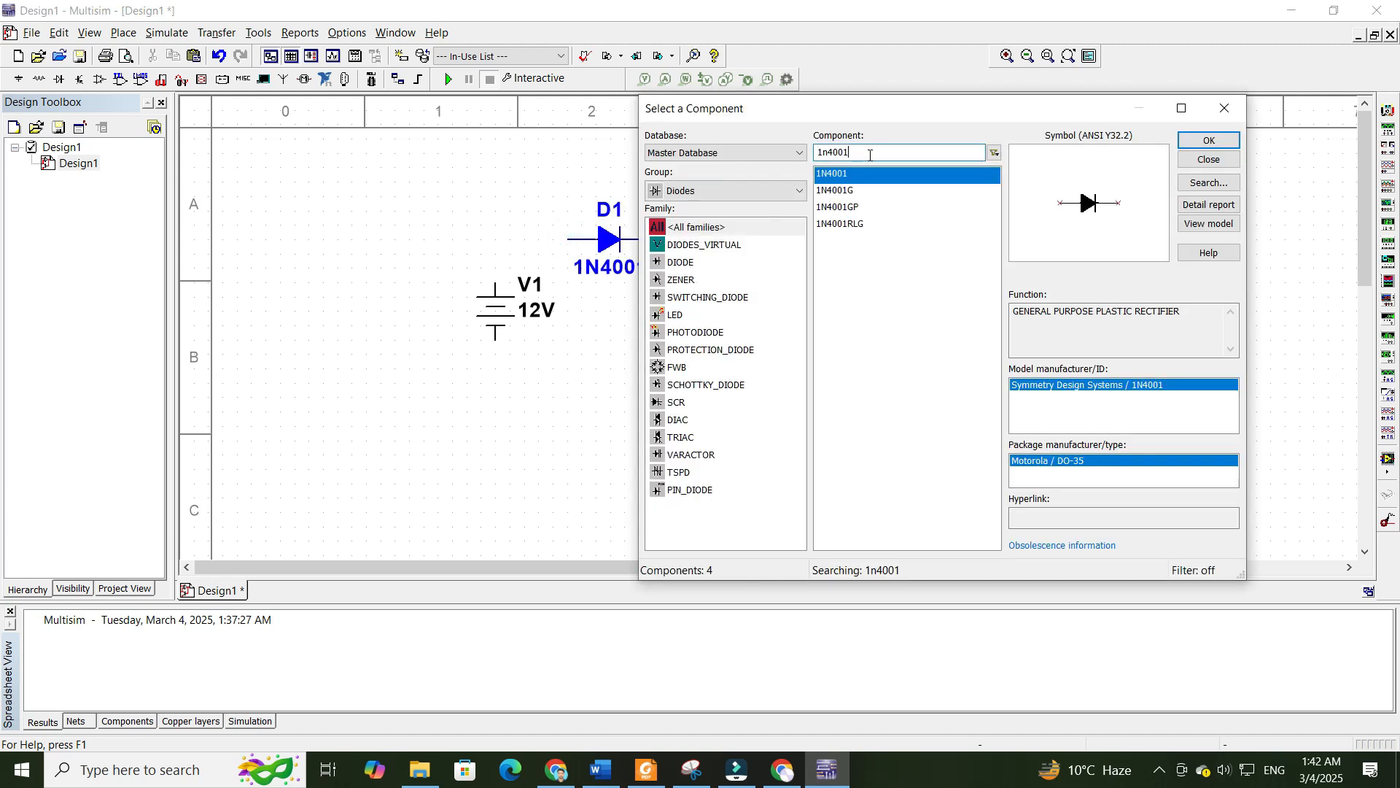
- Place a 1k resistor from the RESISTOR family of the Basic group to the right of the diode
left_click(737, 193)
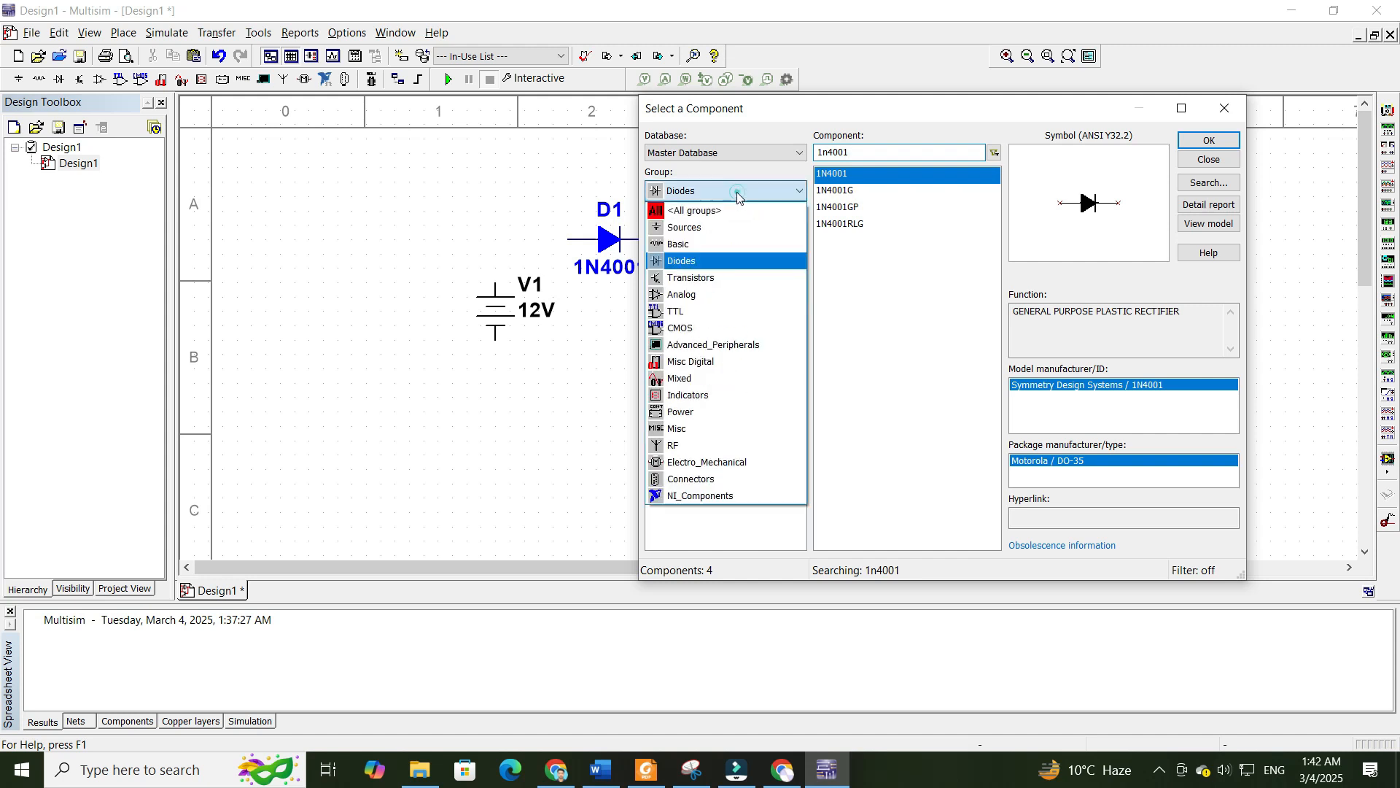
left_click(678, 245)
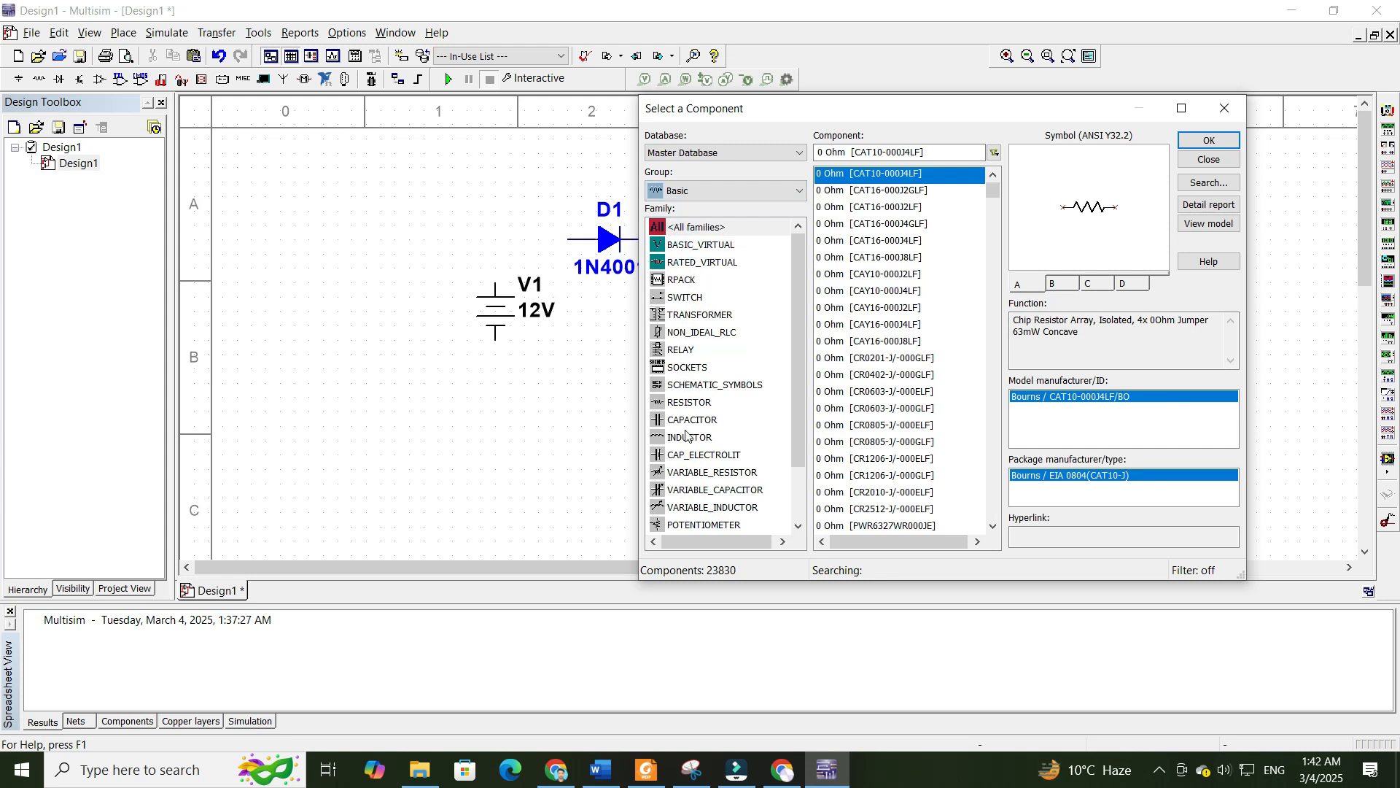
left_click(689, 402)
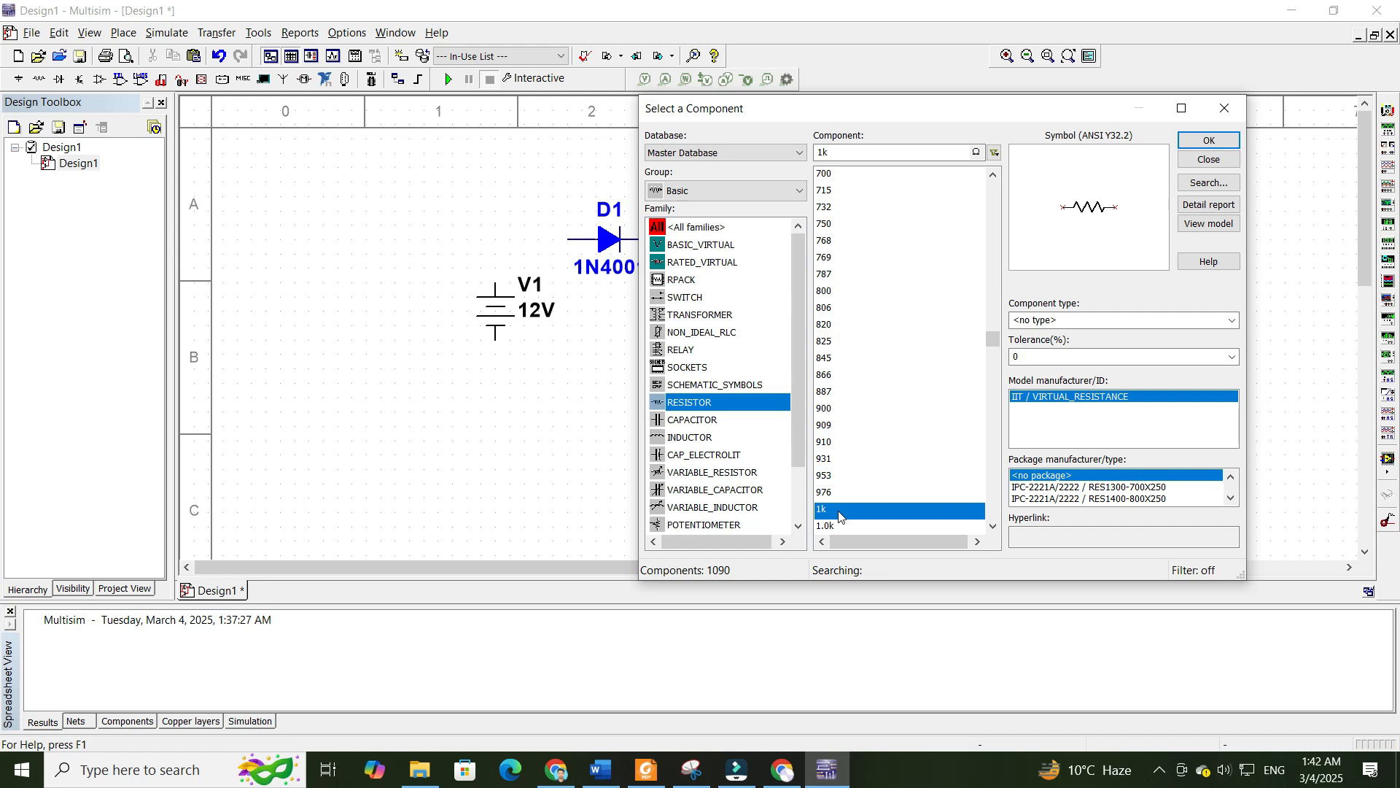
left_click(1200, 140)
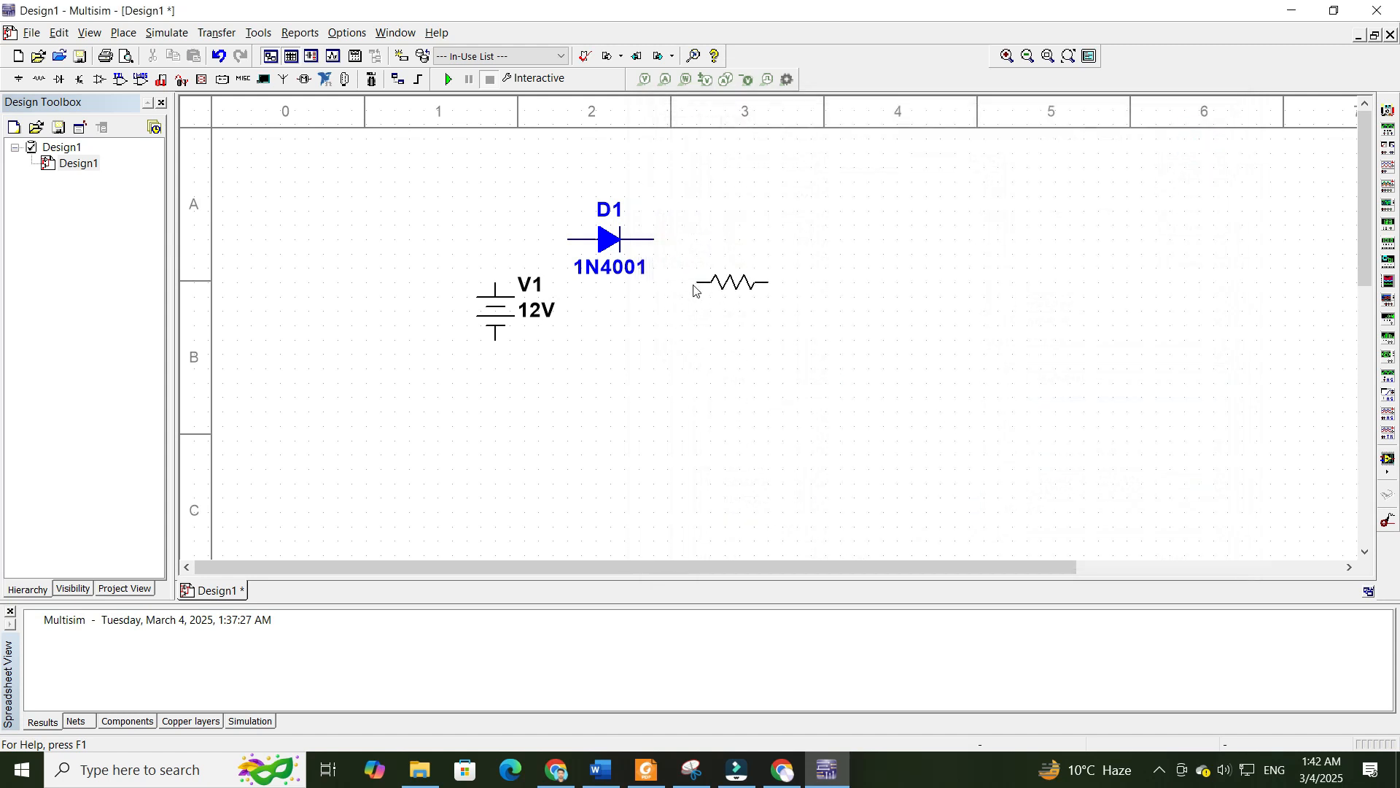
left_click(694, 287)
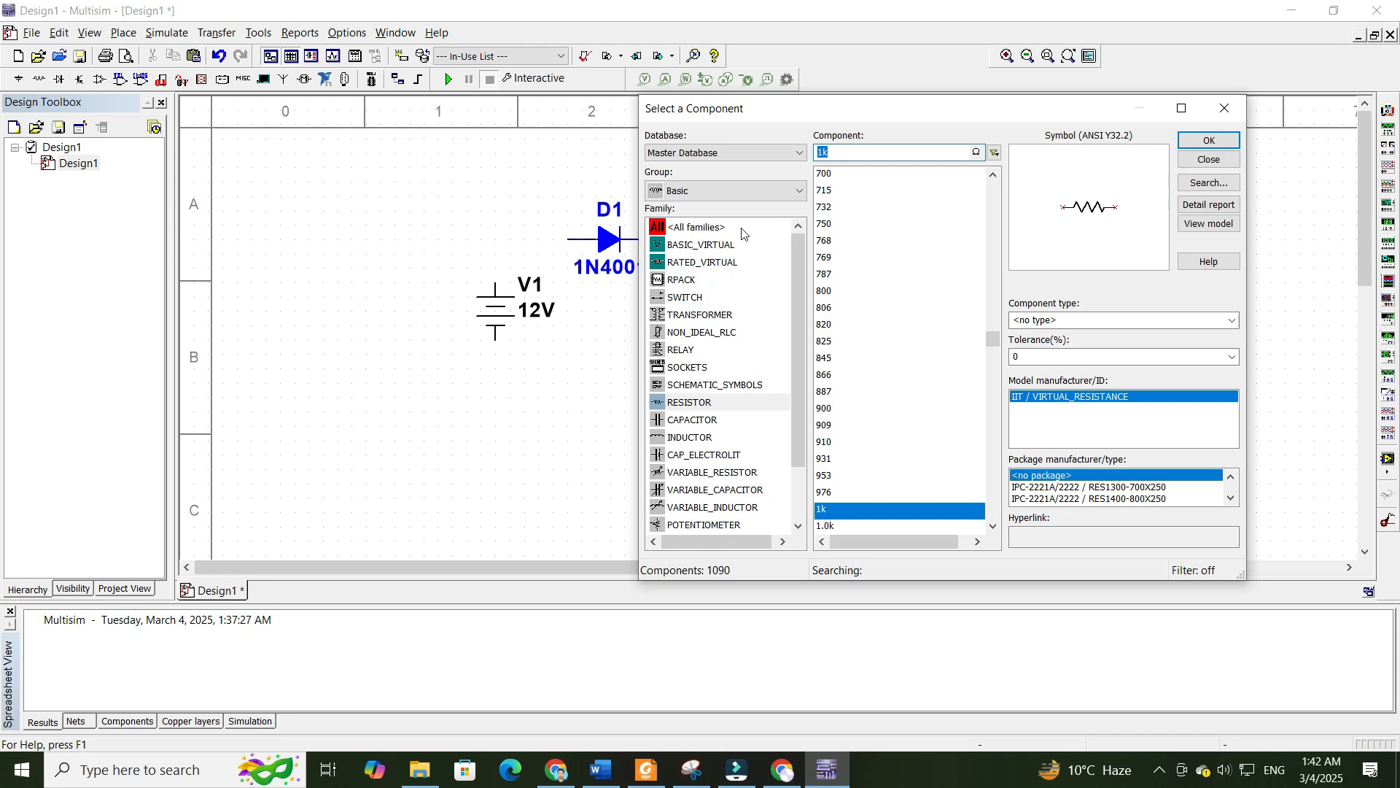
- Find the GROUND component across all groups with the search text gr and place it below and between the source and resistor
left_click(724, 191)
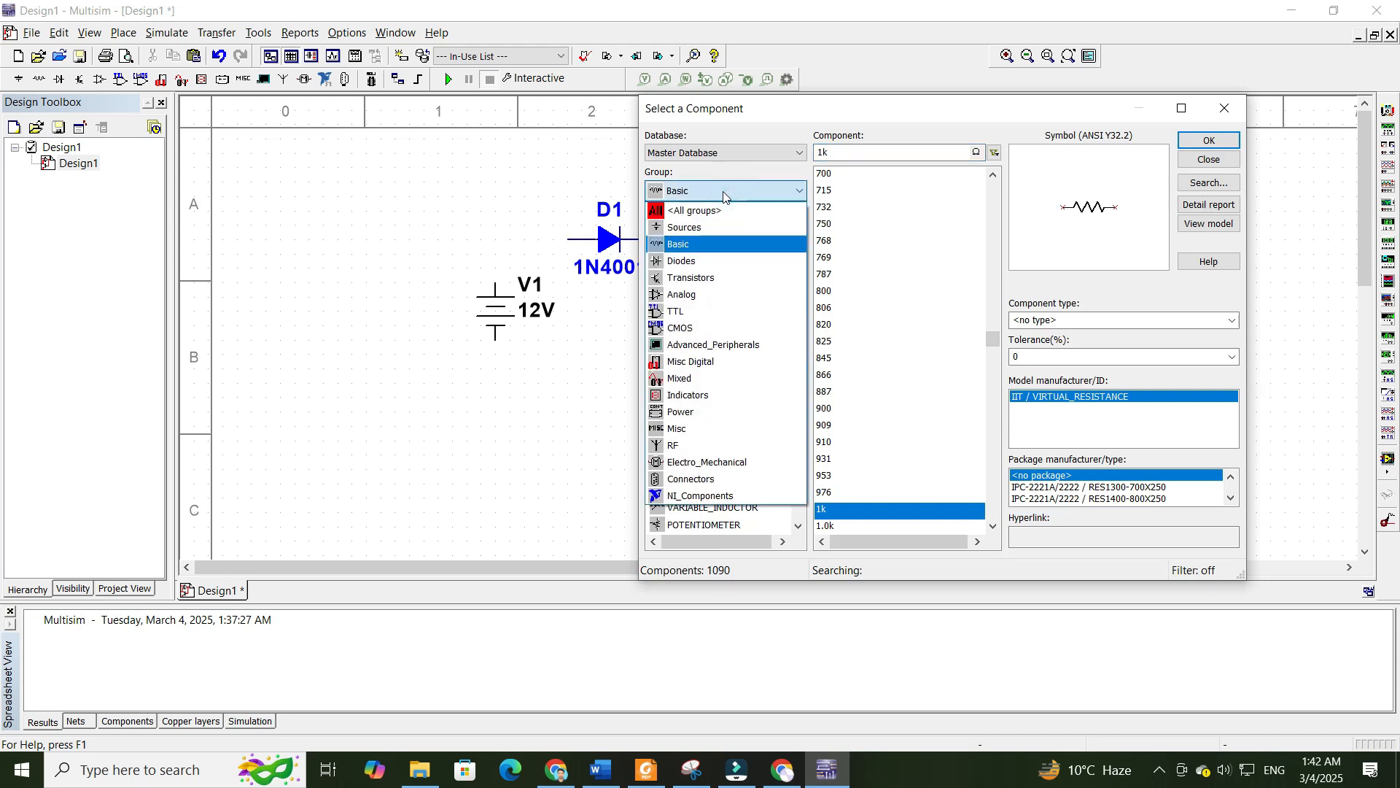
left_click(709, 211)
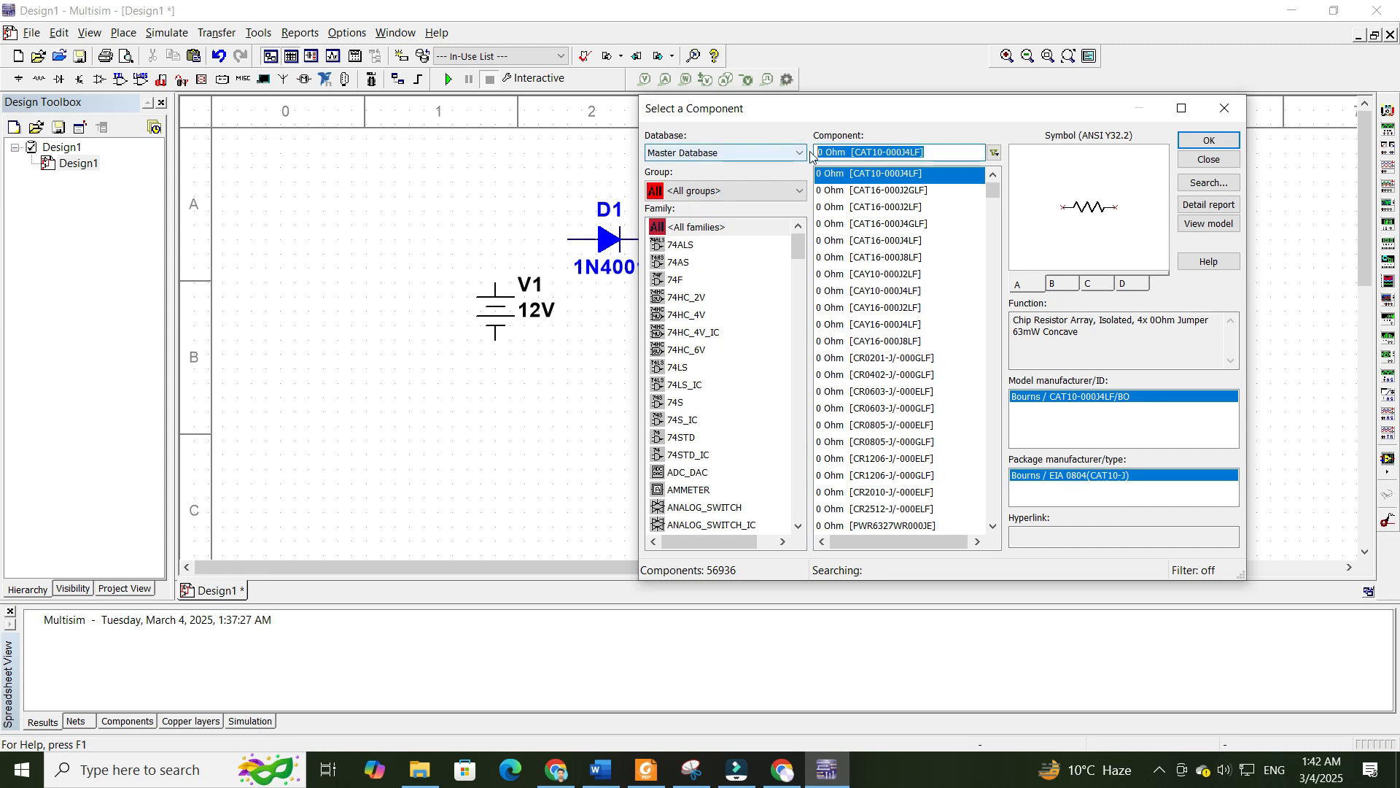
key("BackSpace")
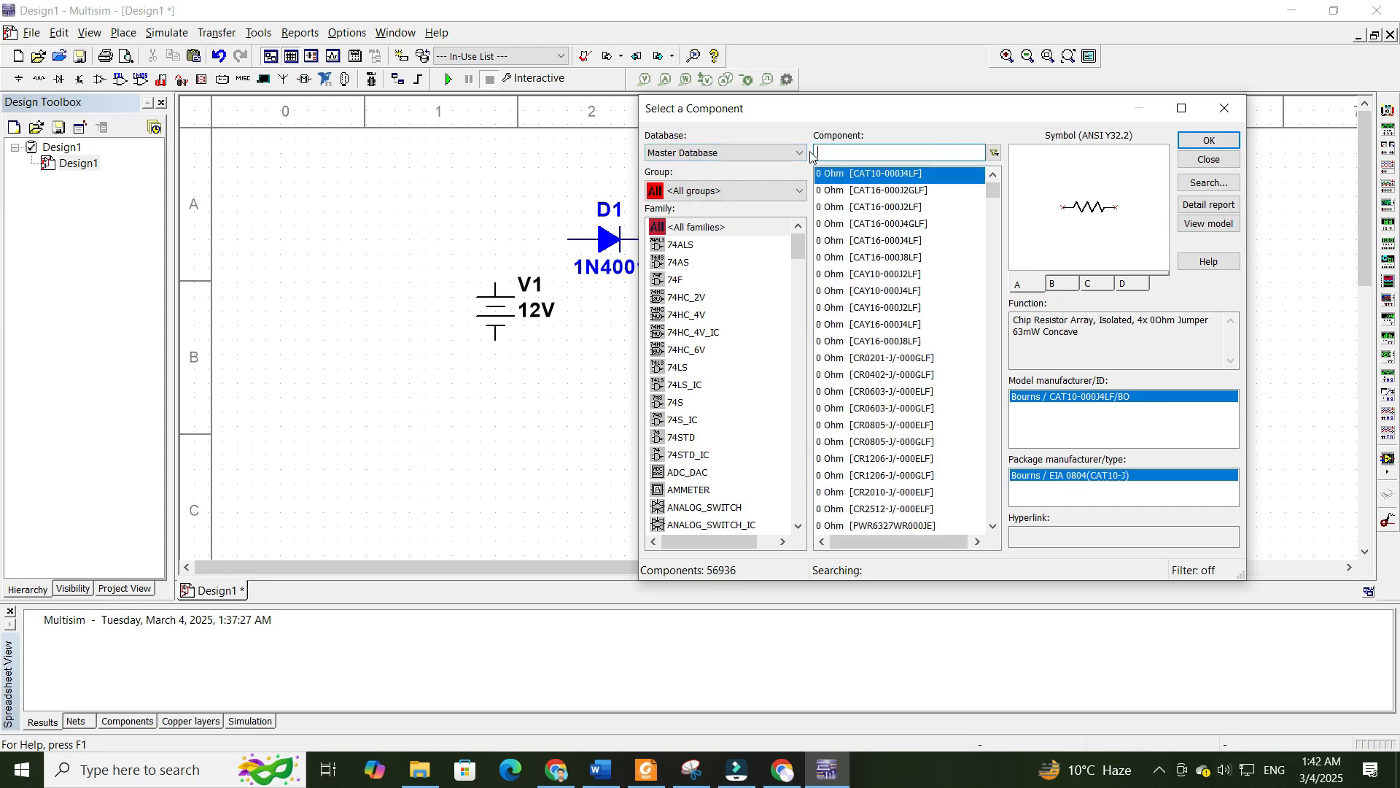
type("gr")
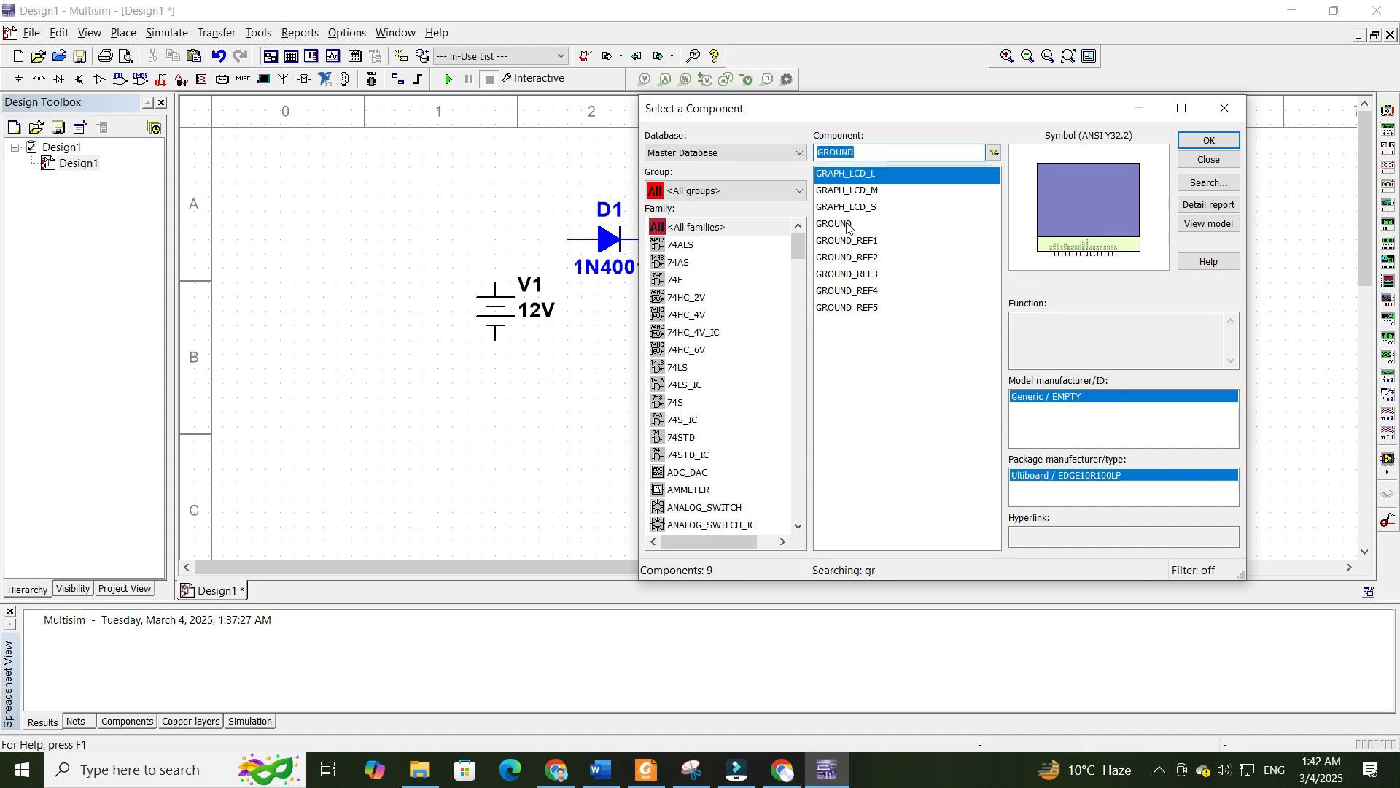
left_click(847, 226)
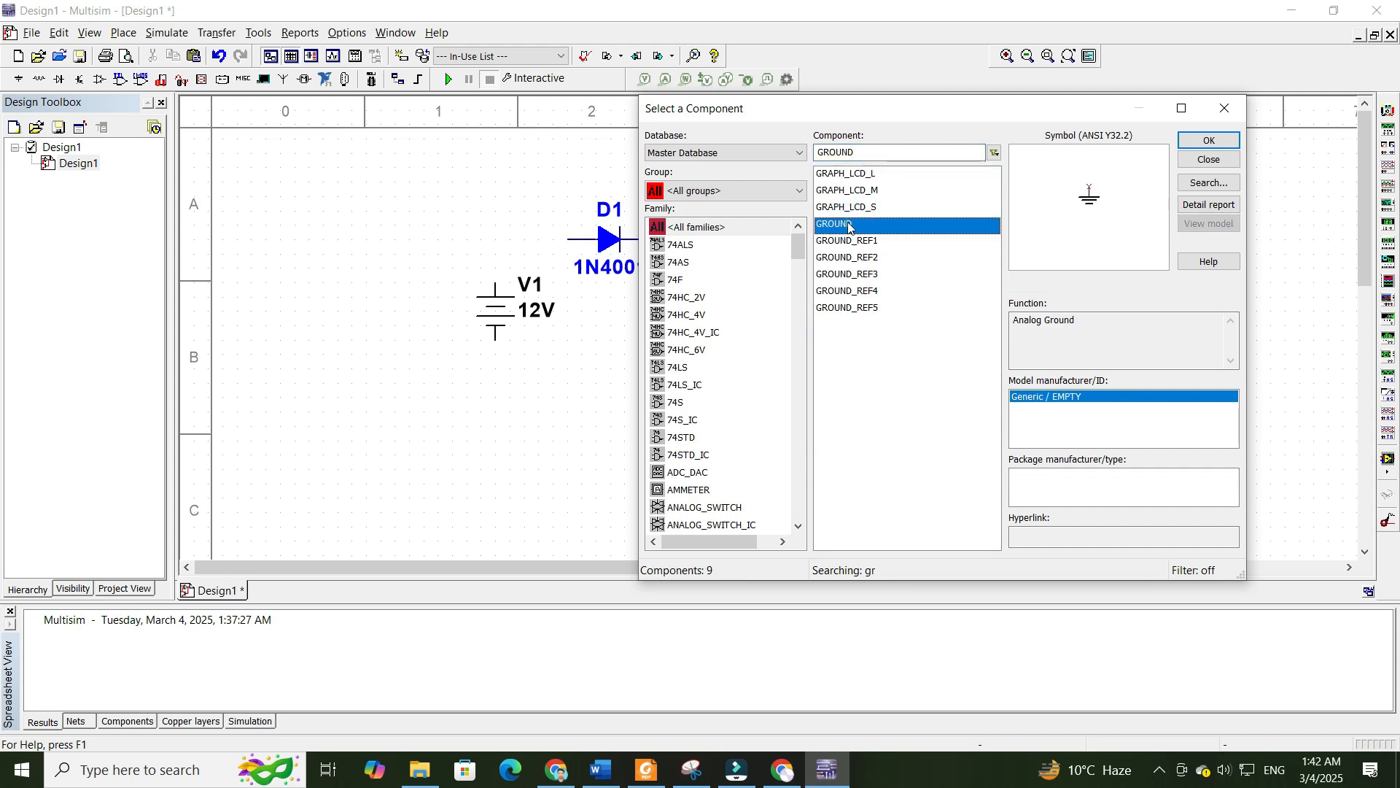
left_click(1196, 139)
left_click(600, 396)
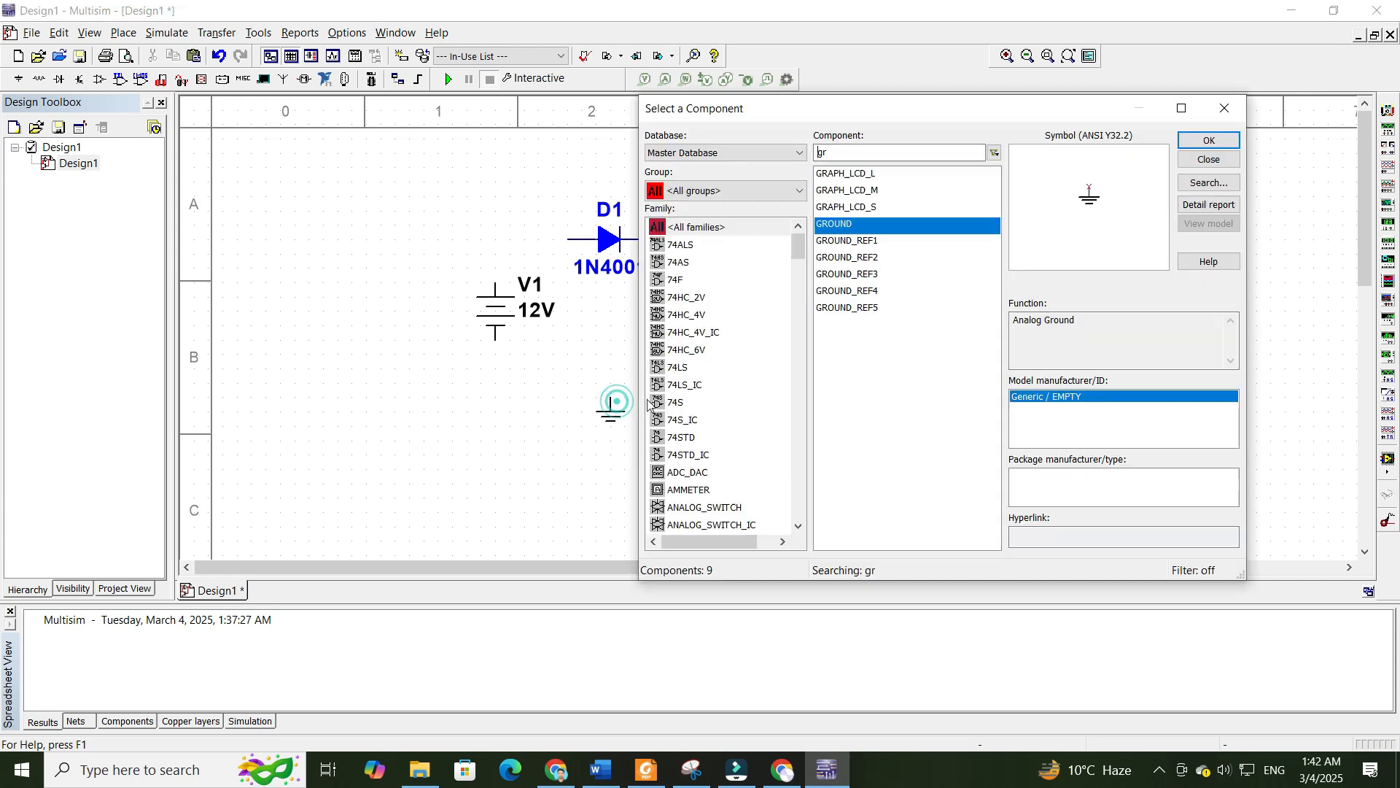
left_click(1222, 111)
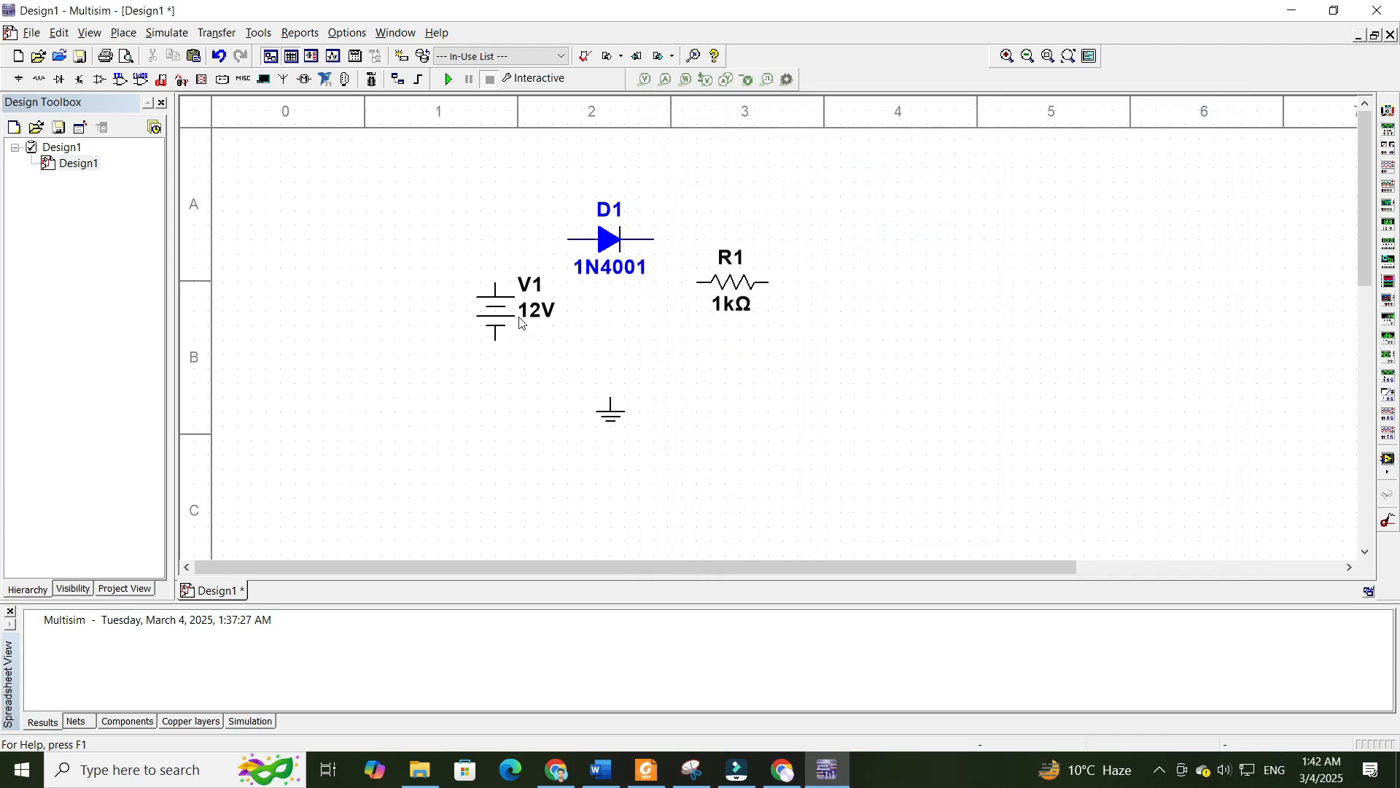
- Move the 12V source slightly down and left, and wire its positive terminal to the diode's anode
left_click_drag(489, 307, 462, 325)
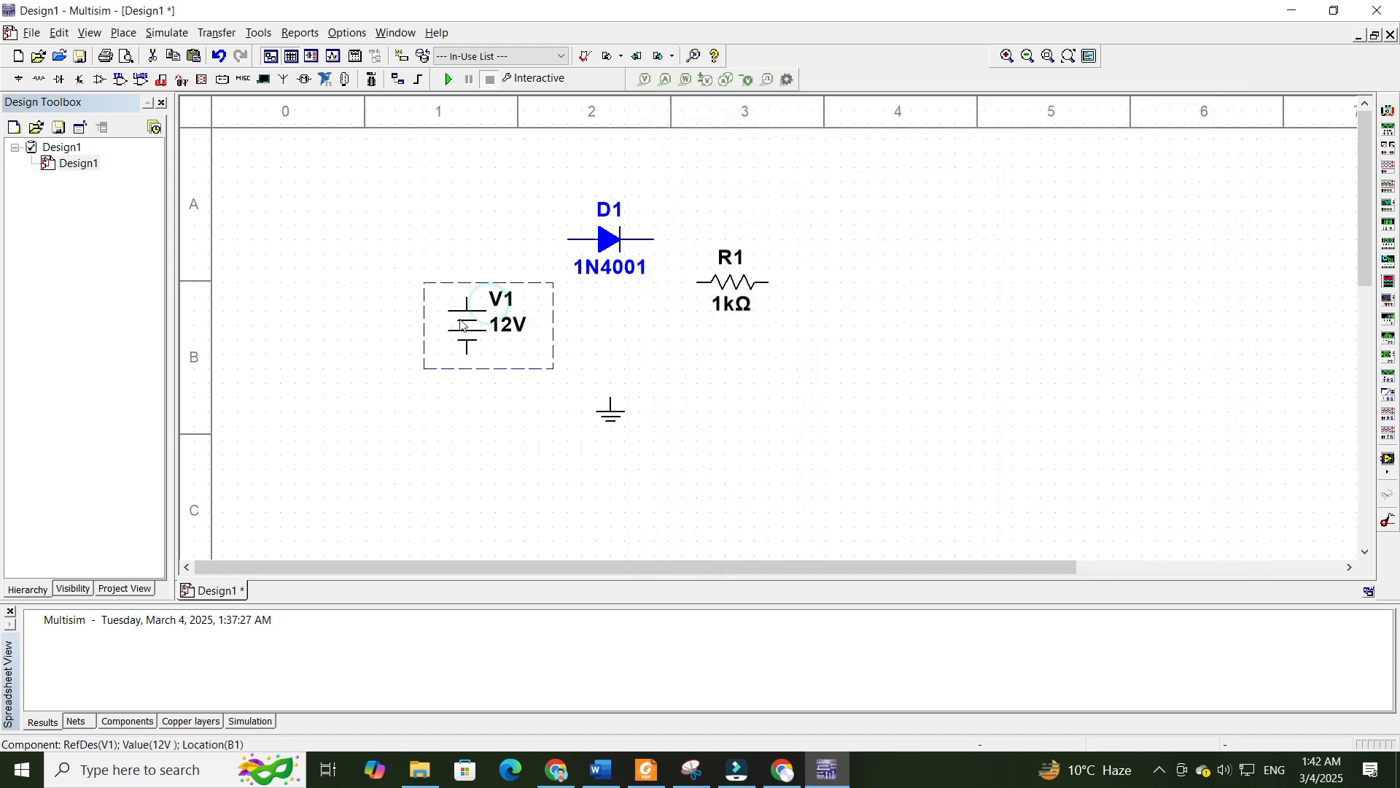
left_click(478, 267)
left_click(465, 294)
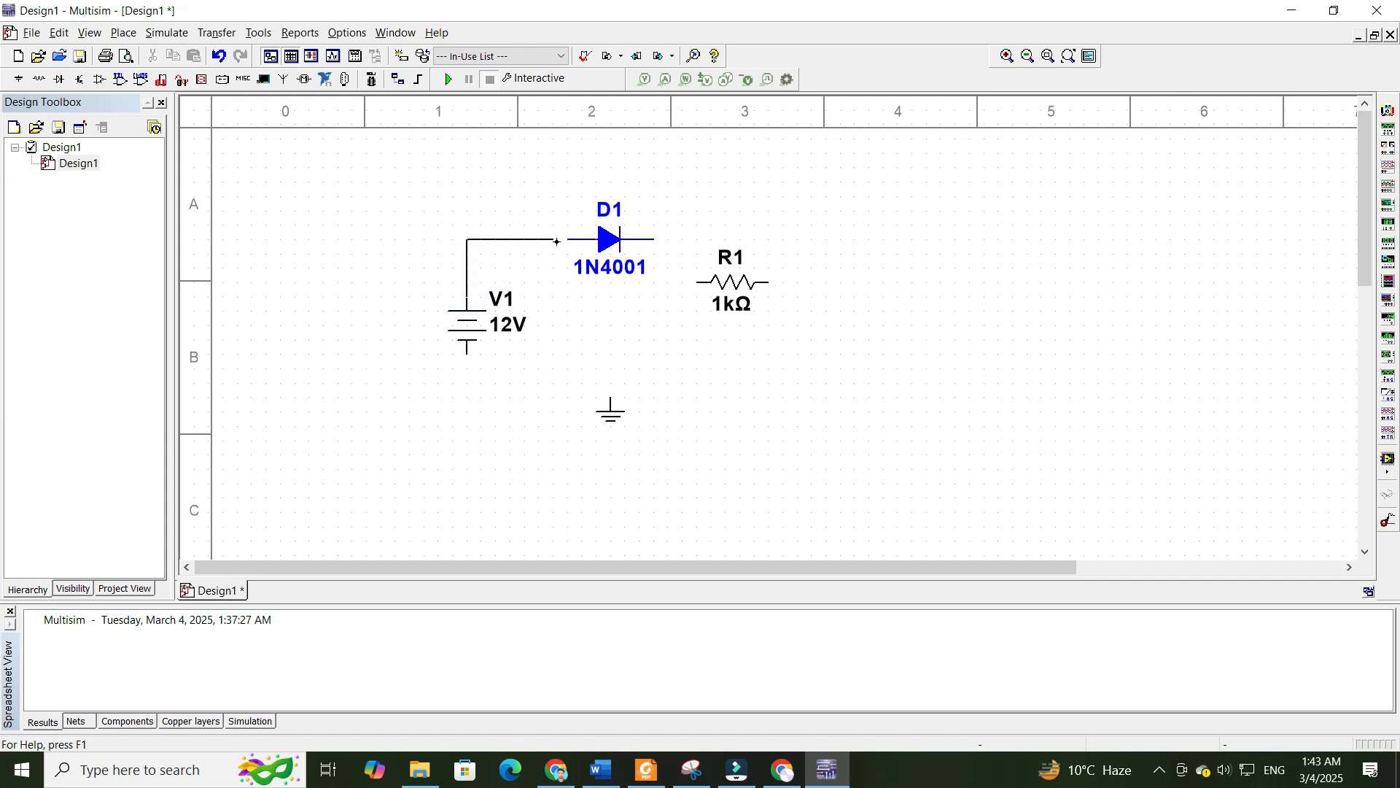
left_click(566, 239)
- Rotate the 1k resistor by 90° to vertical and move it slightly lower, right of the diode
right_click(736, 285)
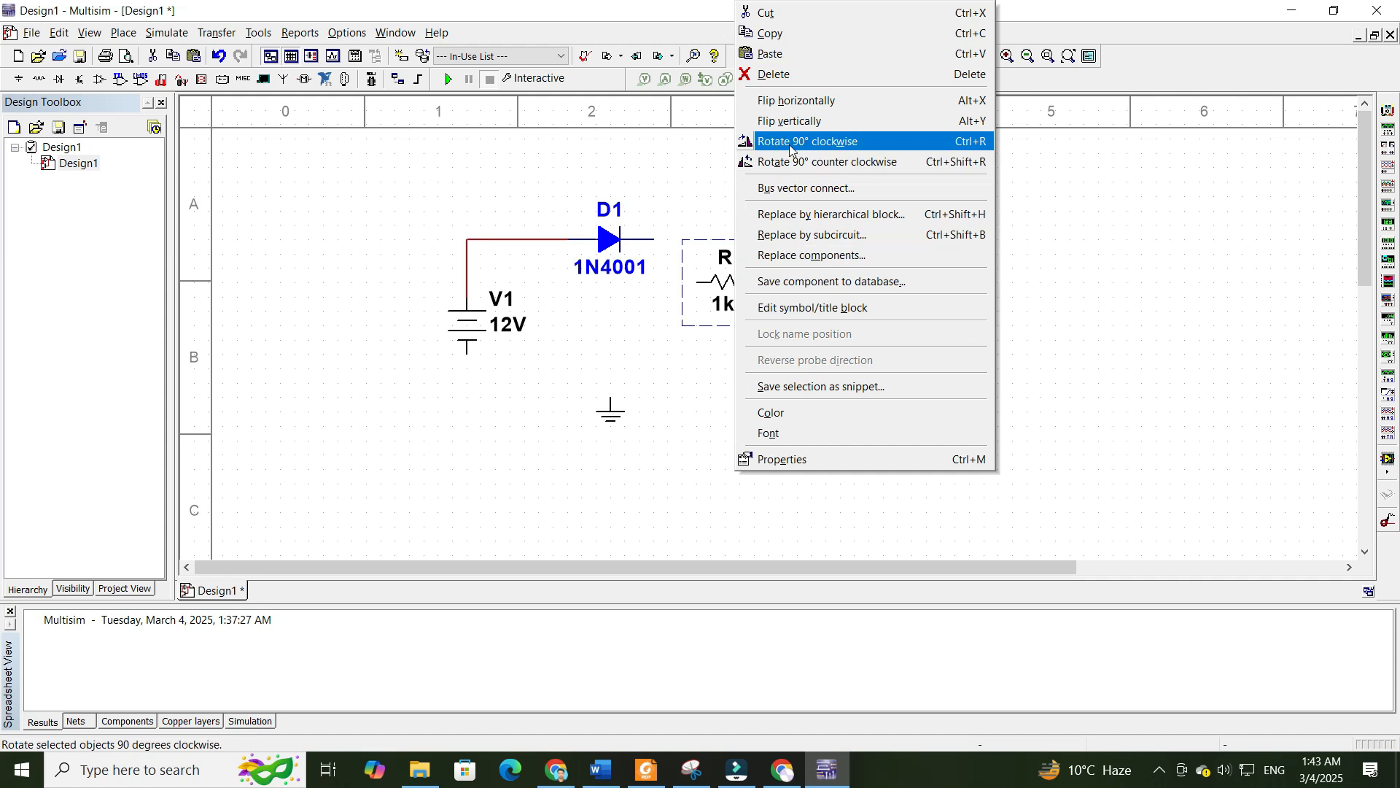
left_click(793, 162)
left_click_drag(735, 286, 719, 328)
- Wire the diode's cathode to the upper terminal of the 1k resistor
left_click(712, 248)
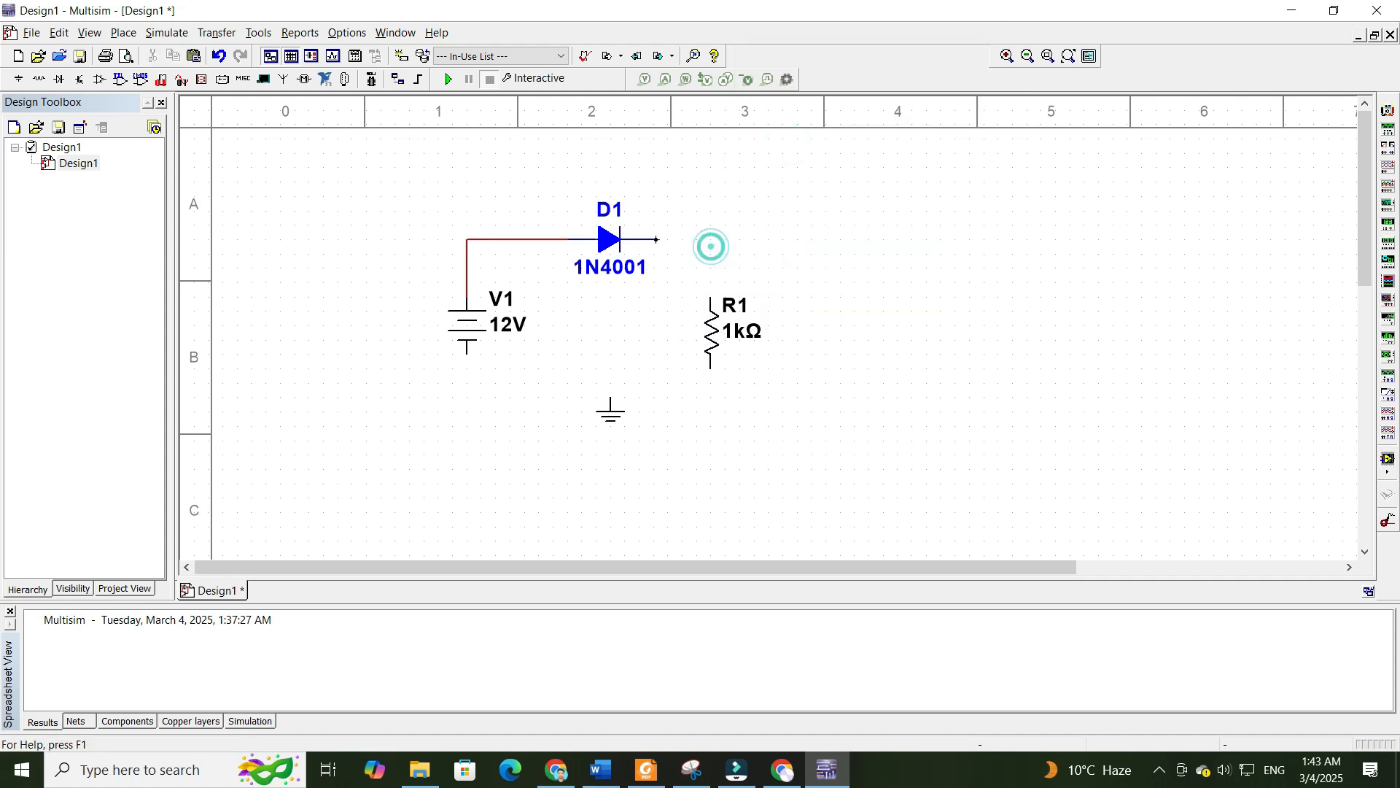
left_click(656, 240)
left_click(711, 296)
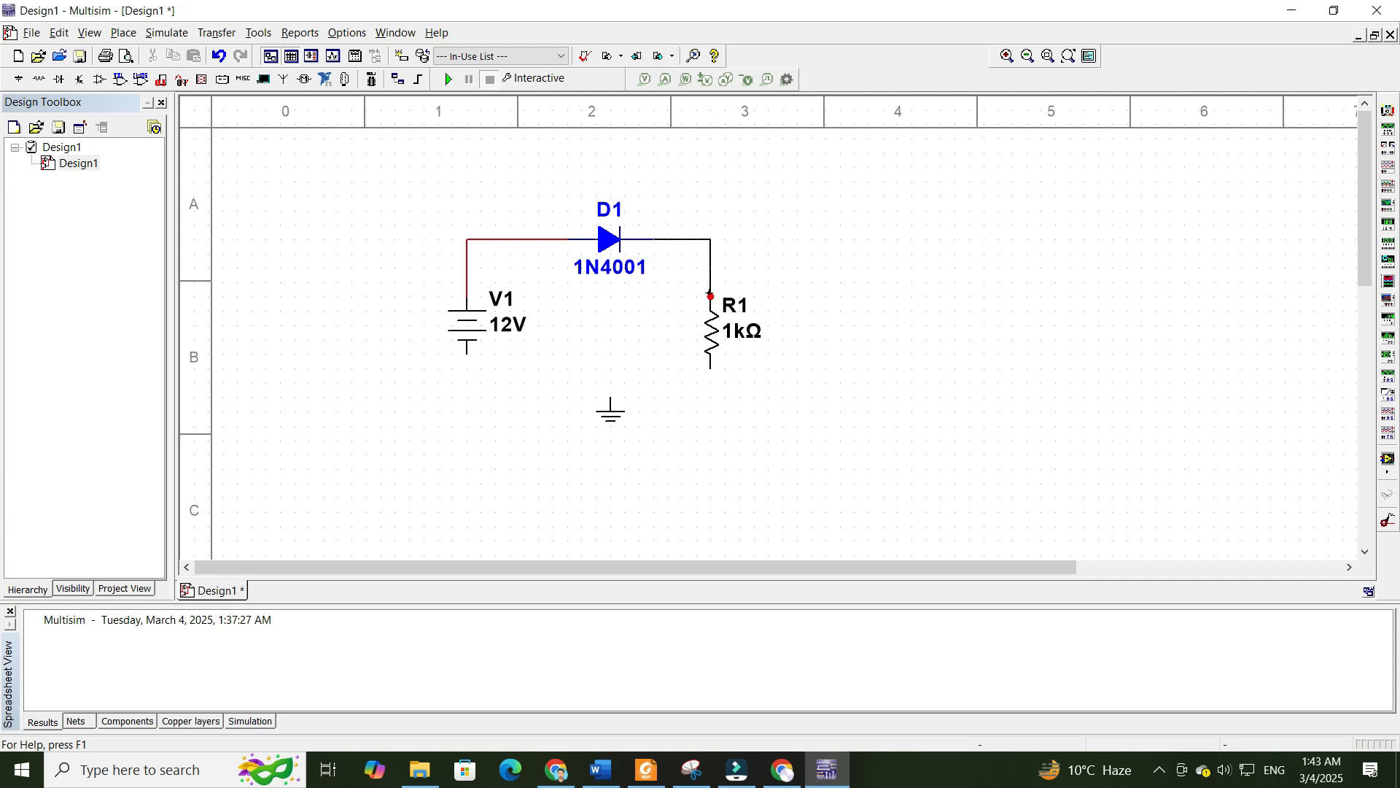
left_click(710, 296)
- Move the ground slightly down and left, and wire the source's negative terminal and the resistor's lower terminal to it
left_click_drag(615, 425, 583, 440)
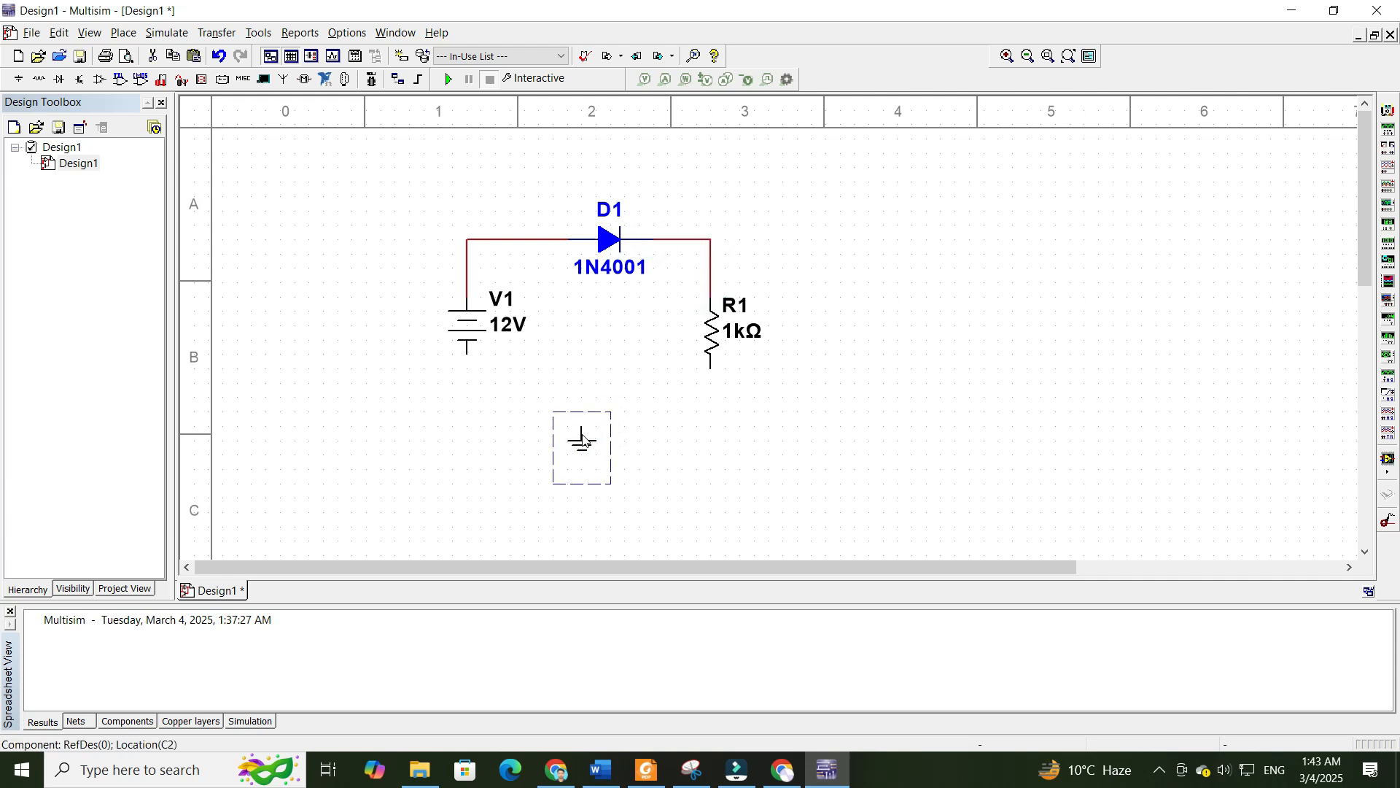
left_click(468, 356)
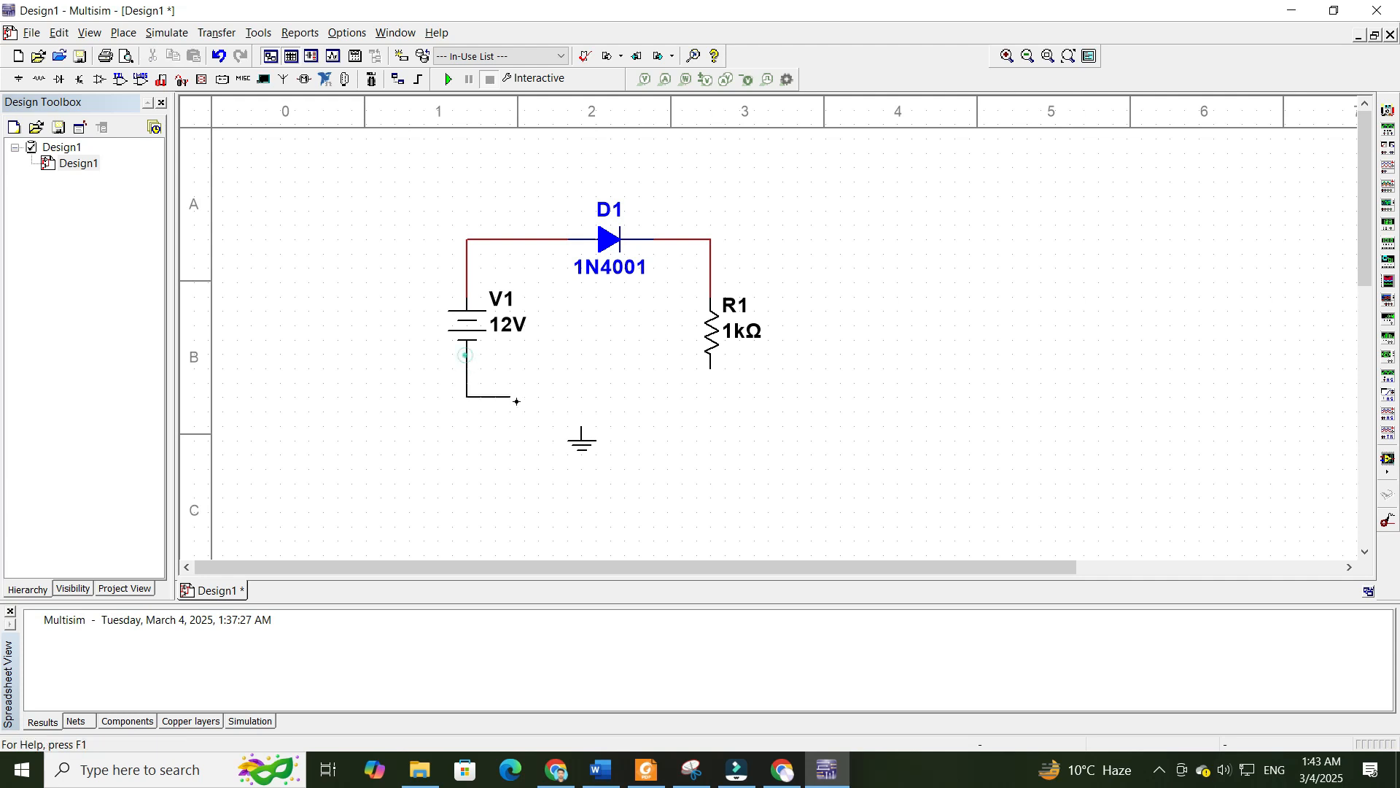
left_click(581, 423)
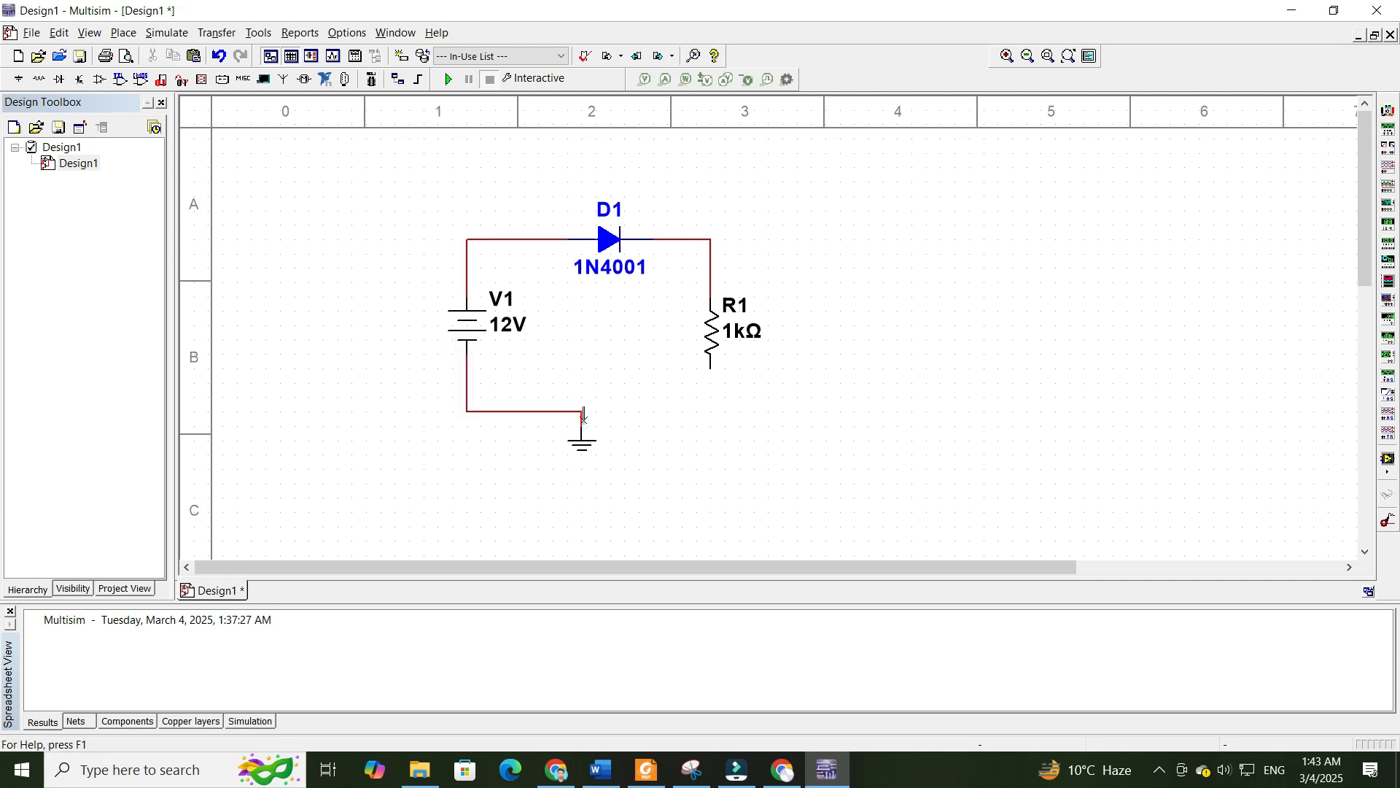
left_click(710, 367)
left_click(582, 410)
left_click(581, 410)
- Shift the diode slightly toward the source and place a current probe on the wire corner between diode and resistor
left_click(593, 248)
left_click_drag(593, 248, 586, 245)
left_click(701, 206)
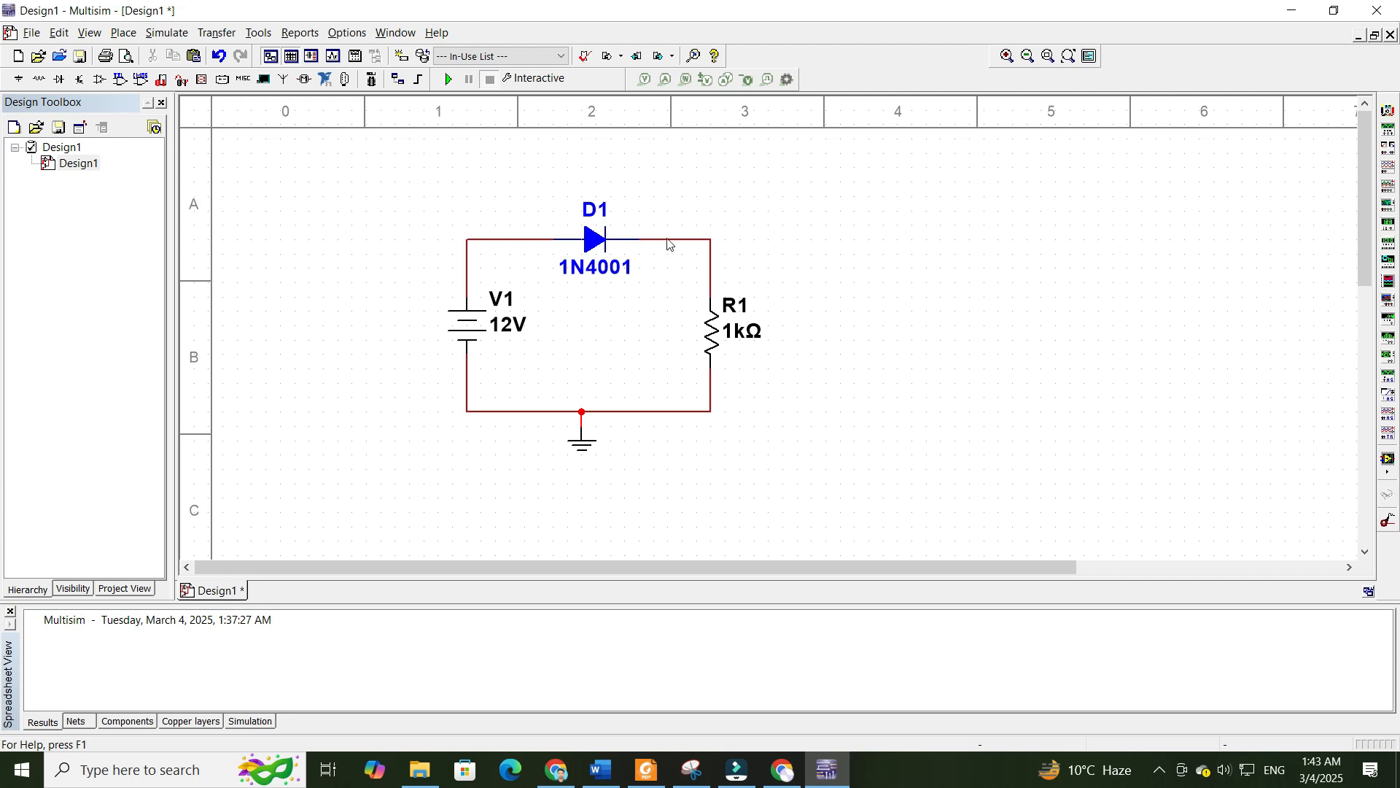
left_click(665, 79)
left_click(711, 239)
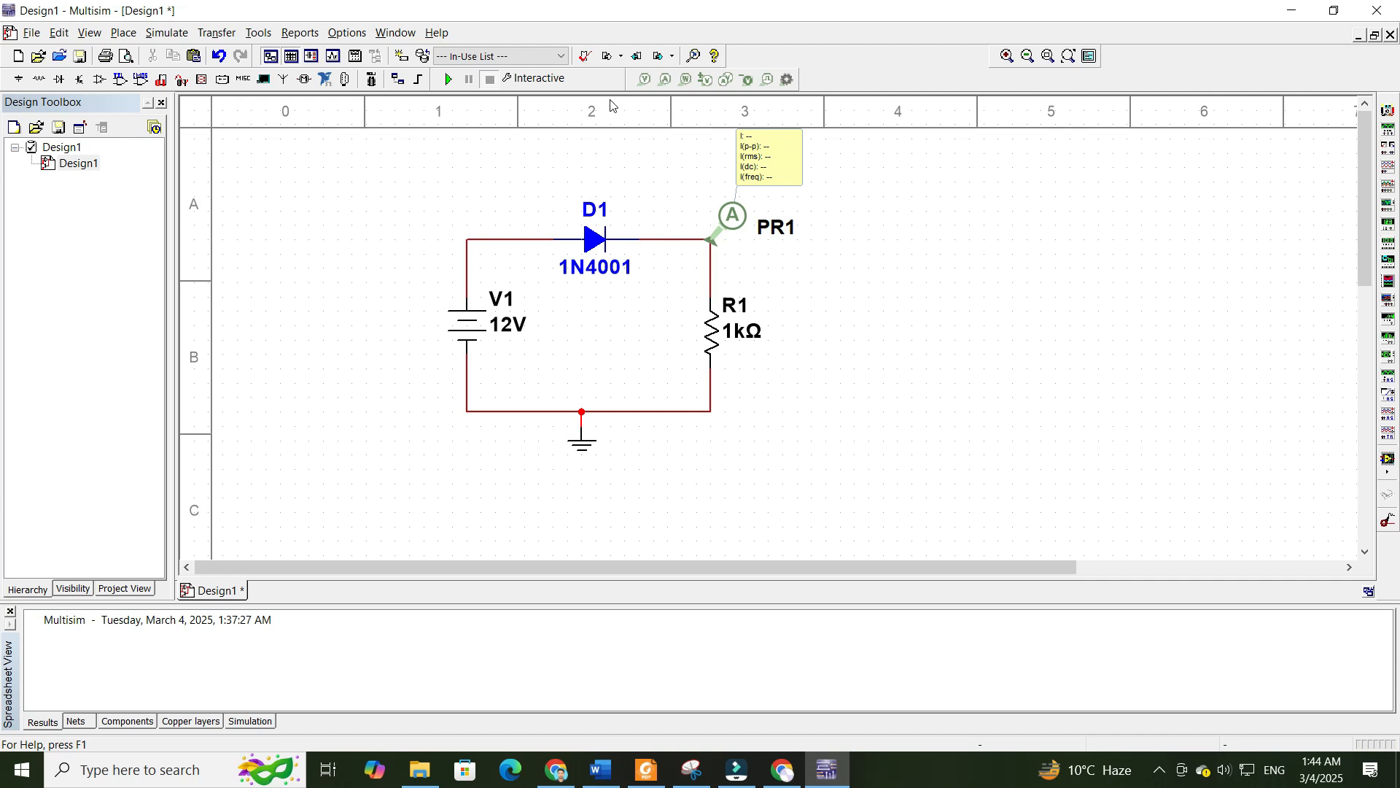
- Set up a DC Sweep of source V1 from -100 V to 3 V with an increment of 1 V
left_click(572, 80)
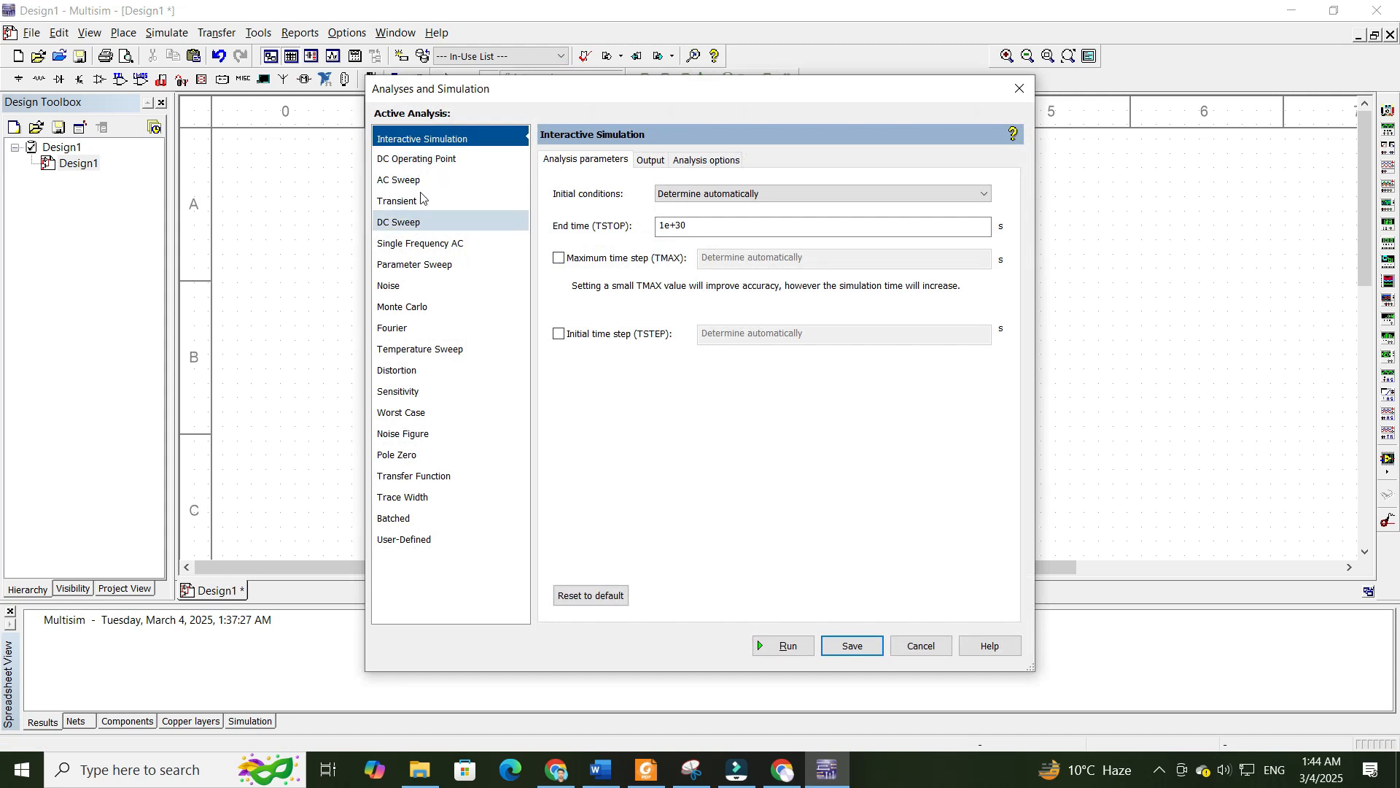
left_click(411, 229)
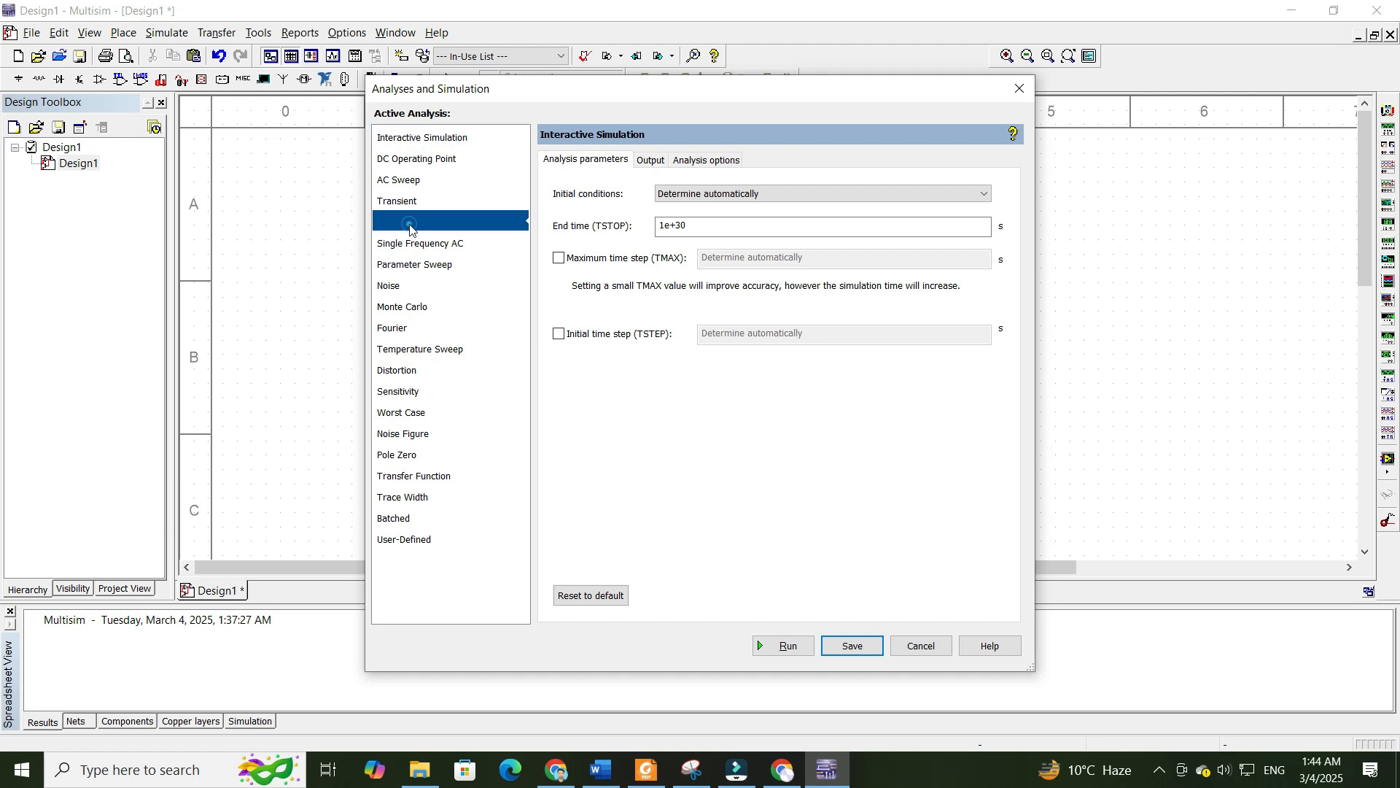
left_click(802, 196)
left_click(802, 201)
left_click(789, 219)
left_click(788, 219)
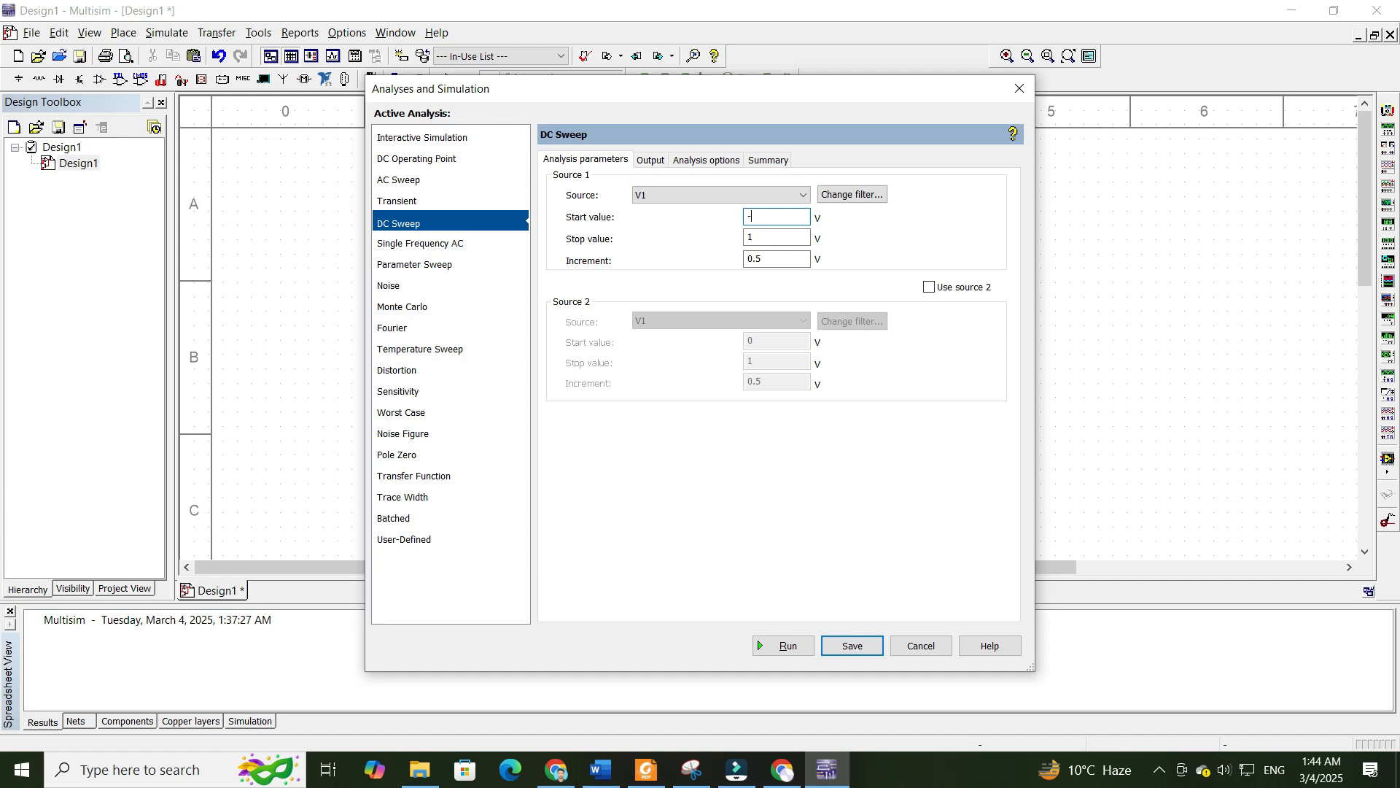
left_click(770, 235)
left_click(757, 259)
type("1")
- Add the diode current I(D1[ID]) to the variables selected for analysis and run the DC sweep
left_click(650, 162)
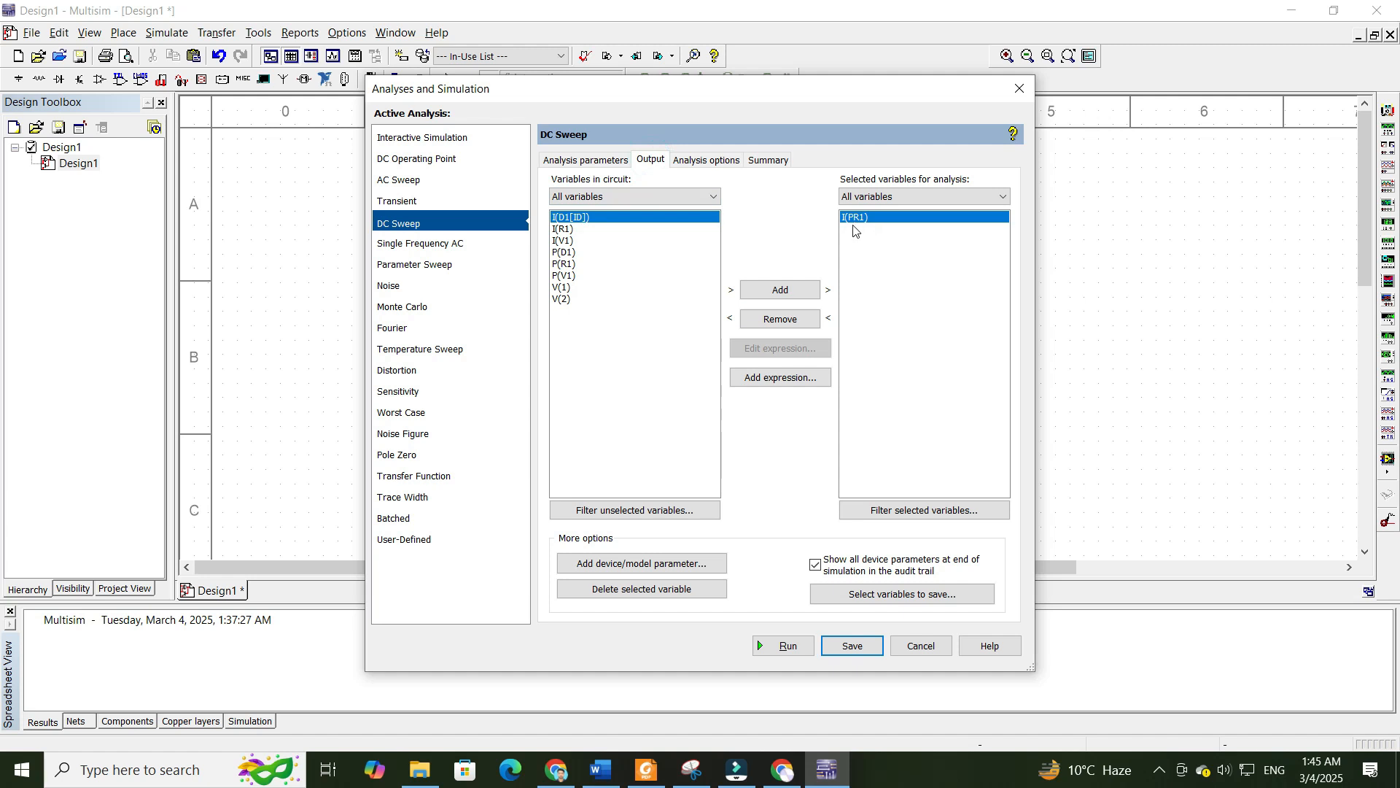
left_click(573, 218)
left_click(759, 291)
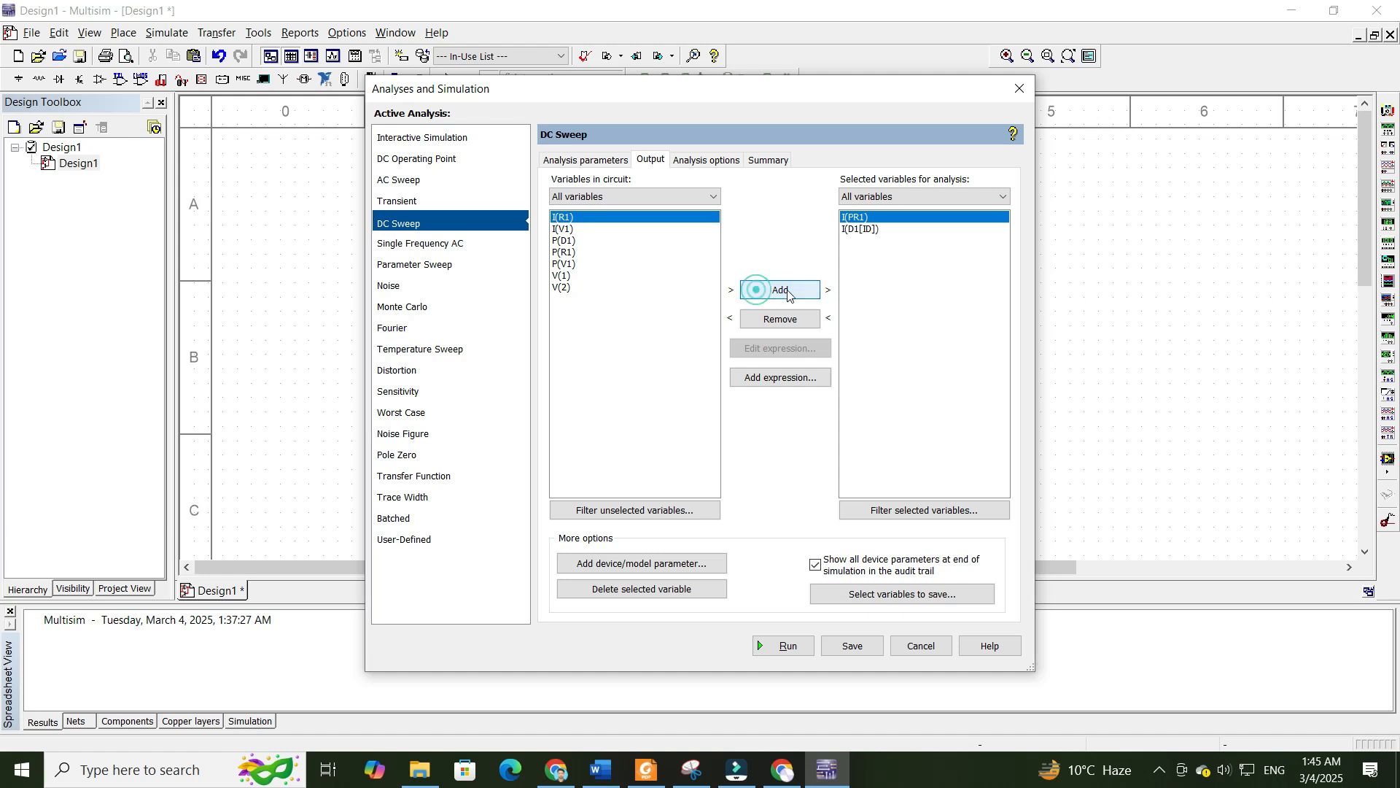
left_click(785, 646)
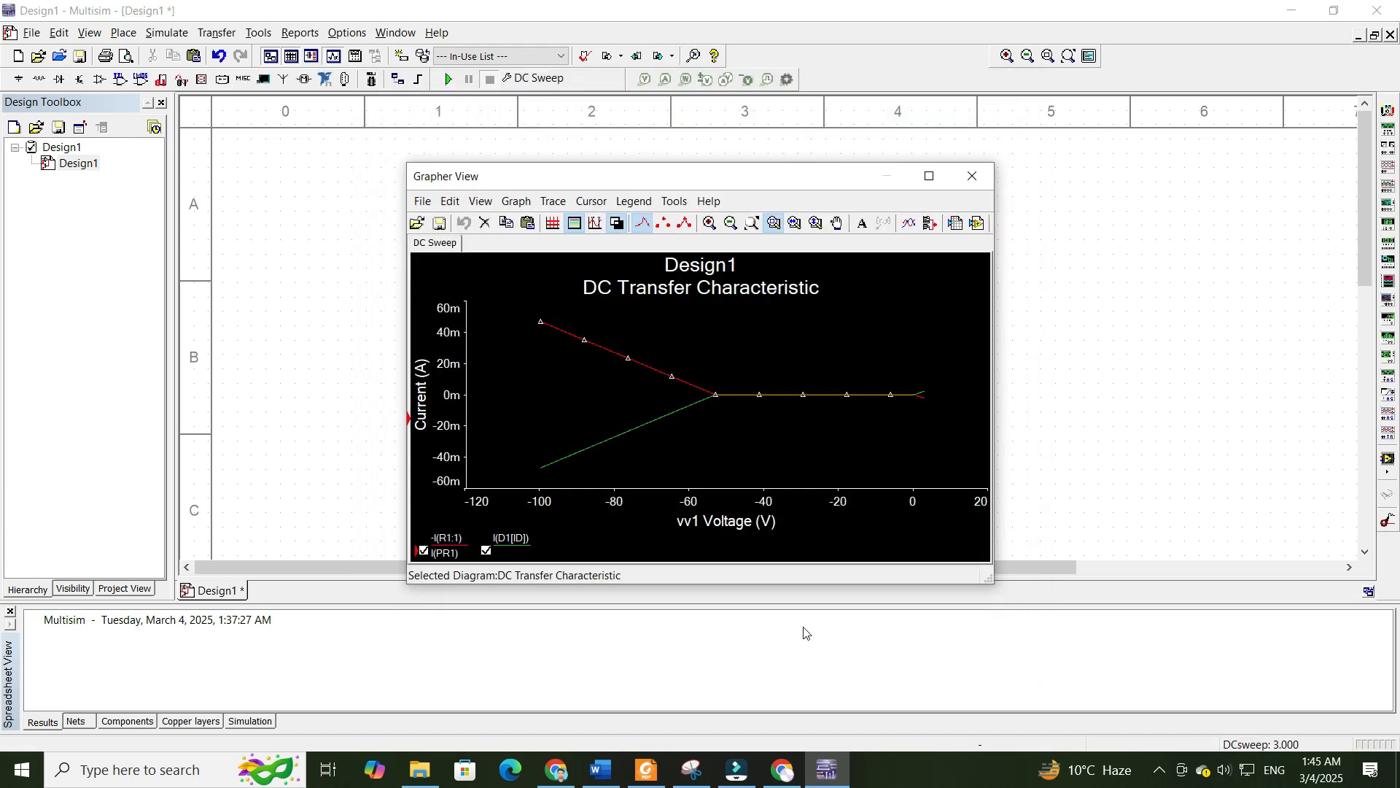
- Hide the I(PR1) trace in the DC sweep graph, then enlarge and reposition the graph window
left_click(424, 551)
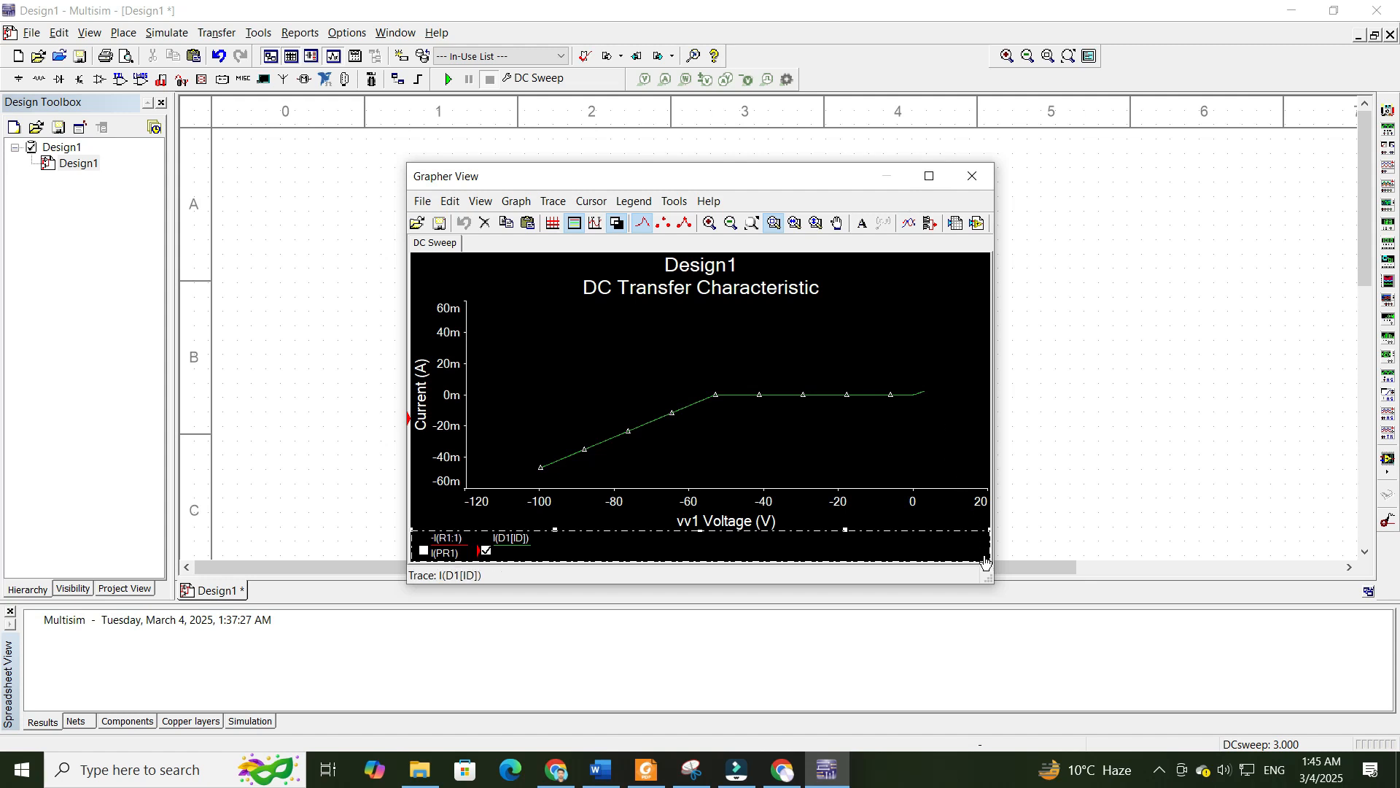
left_click_drag(990, 576, 1205, 705)
left_click_drag(785, 184, 716, 97)
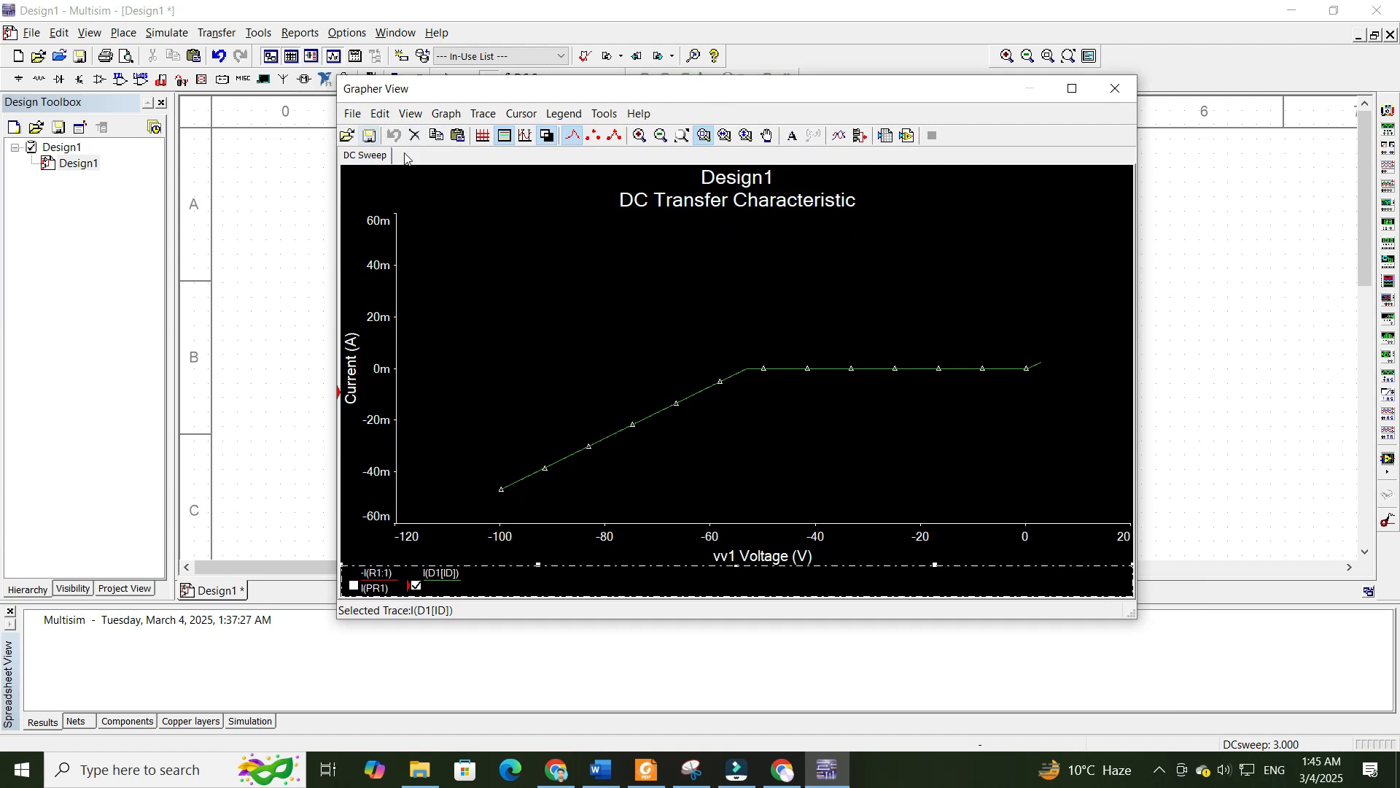
- Show the grid on the DC sweep graph and switch its background to white
left_click(486, 141)
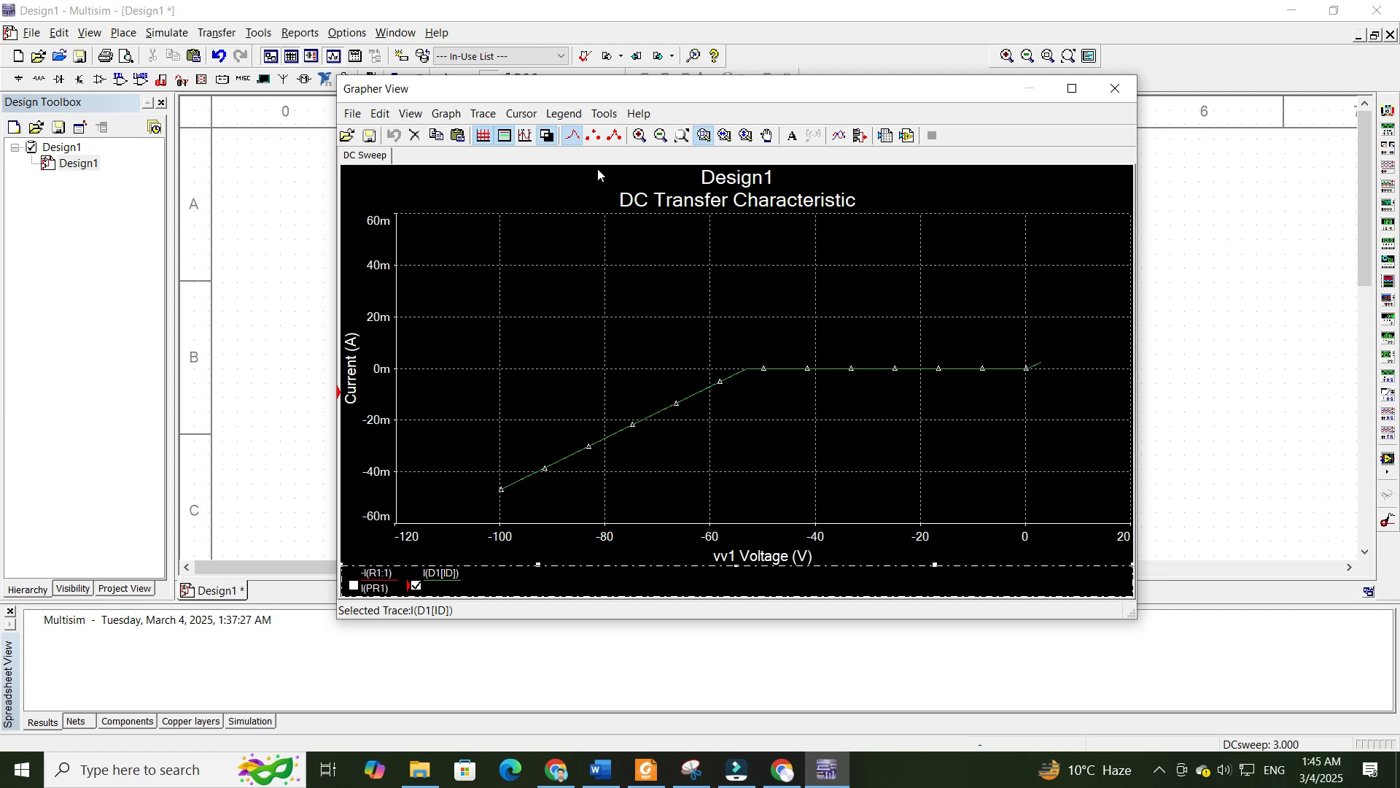
left_click(546, 136)
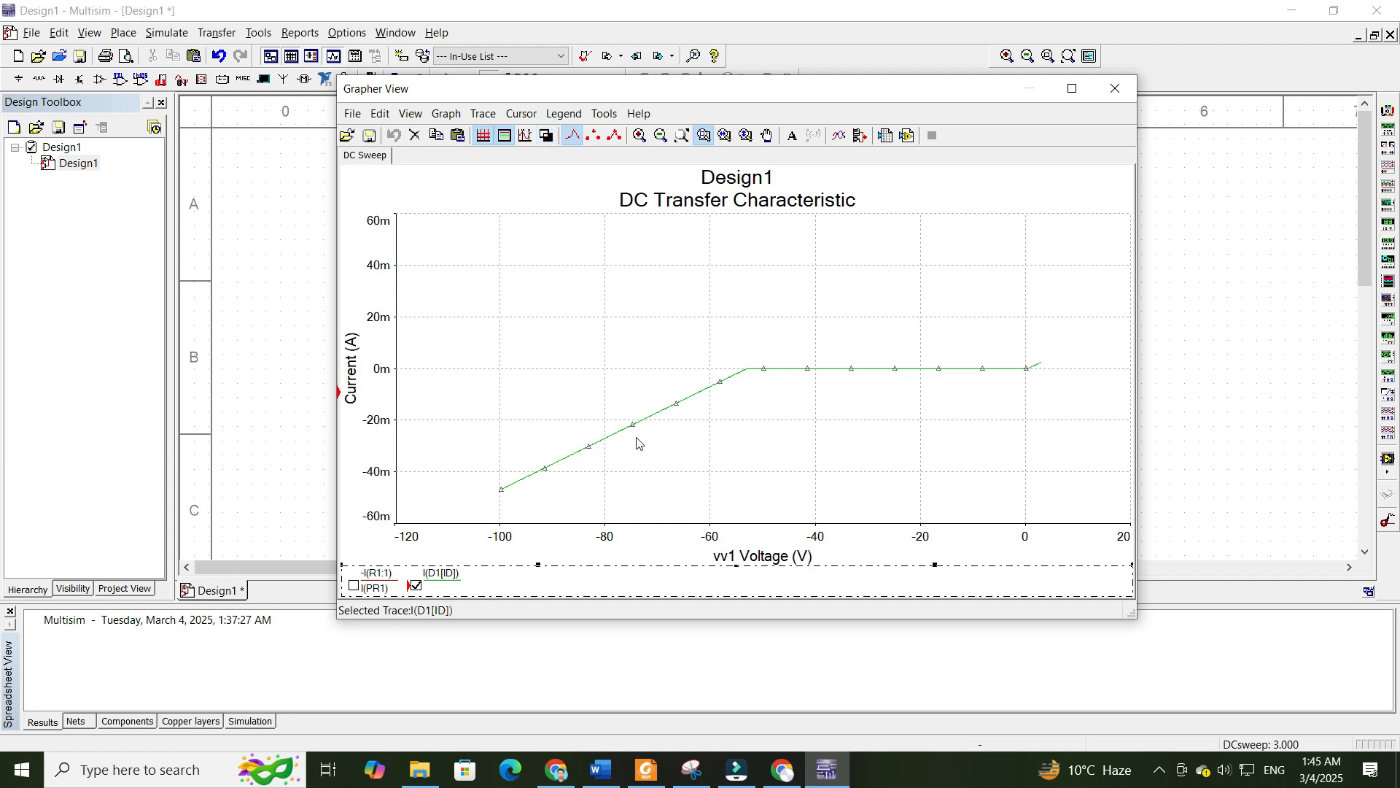
- Change the I(D1[ID]) trace's color to red and its width to 4
right_click(693, 398)
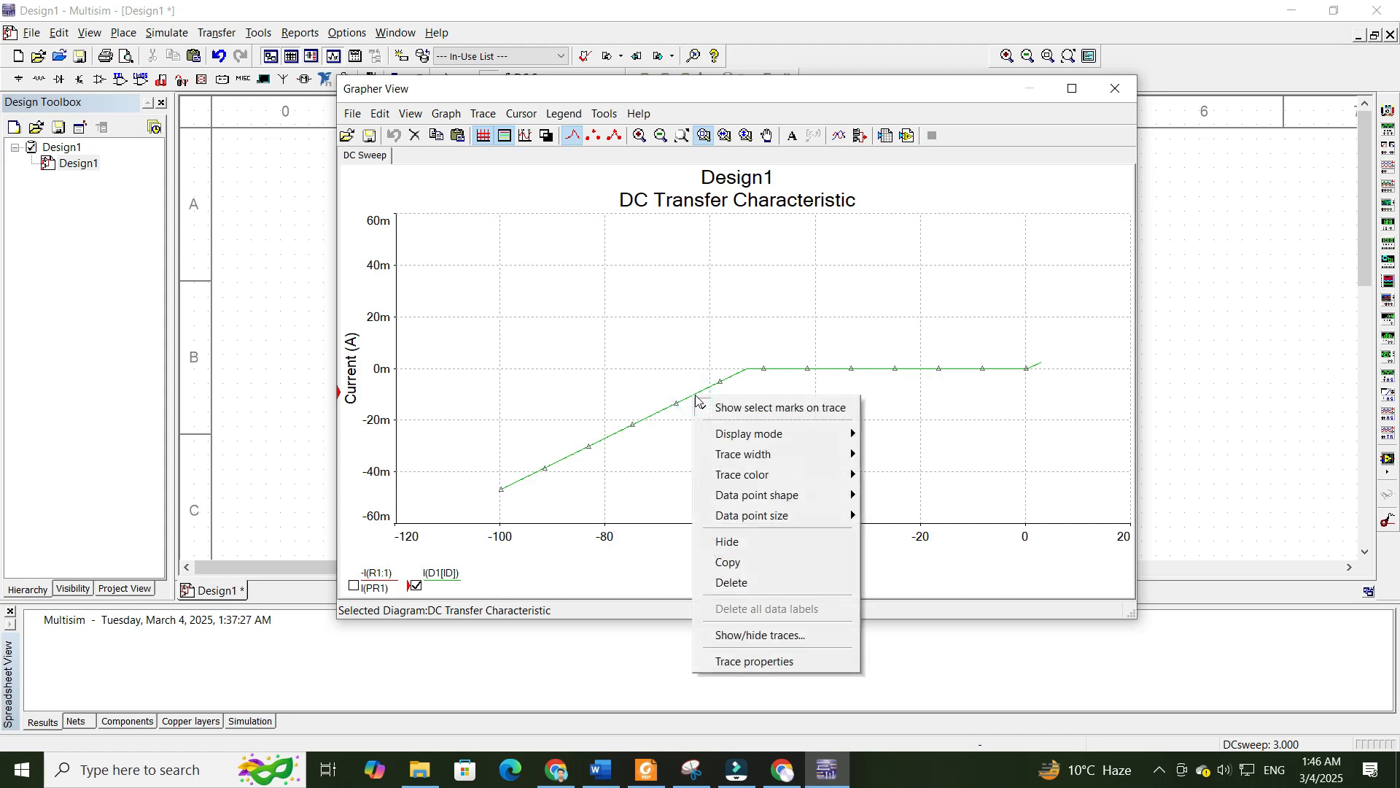
mouse_move(753, 480)
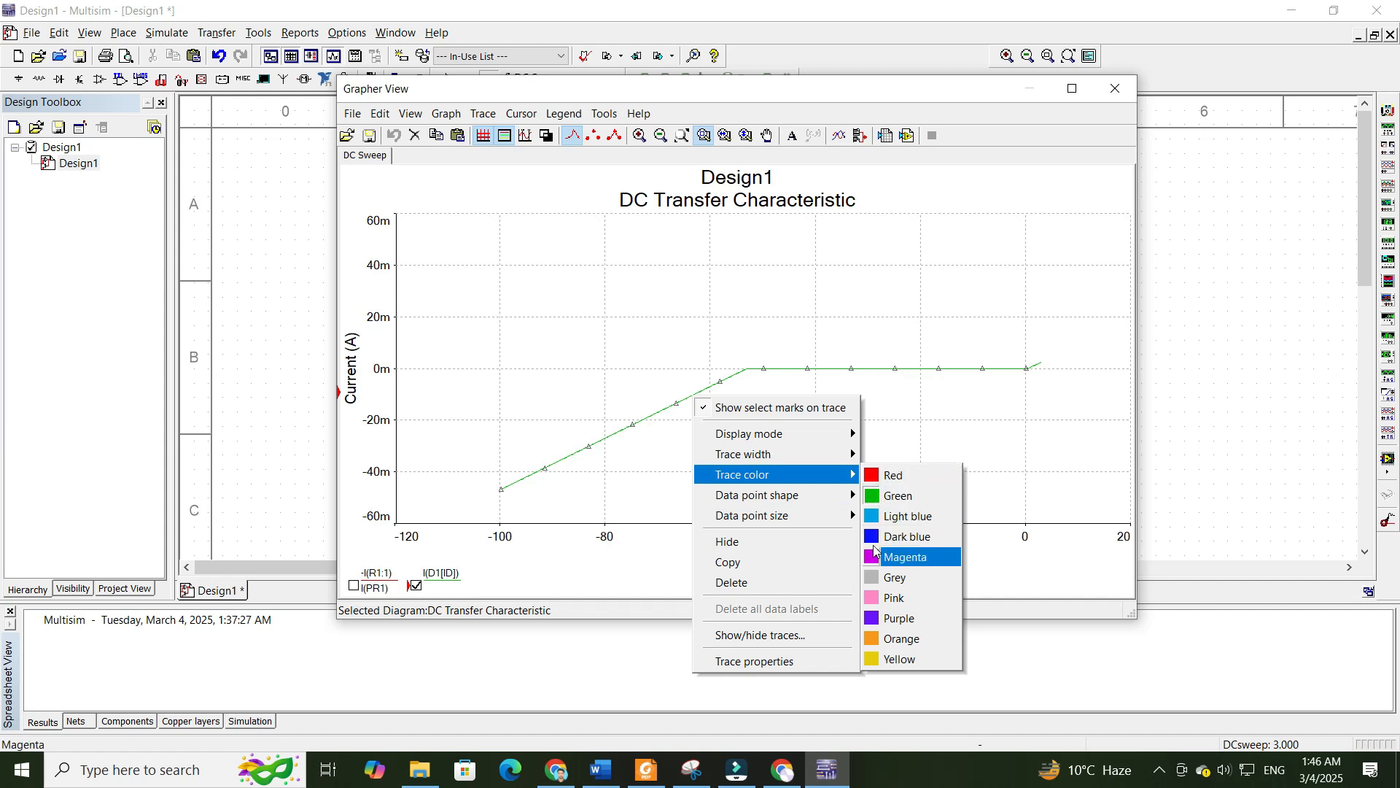
left_click(874, 483)
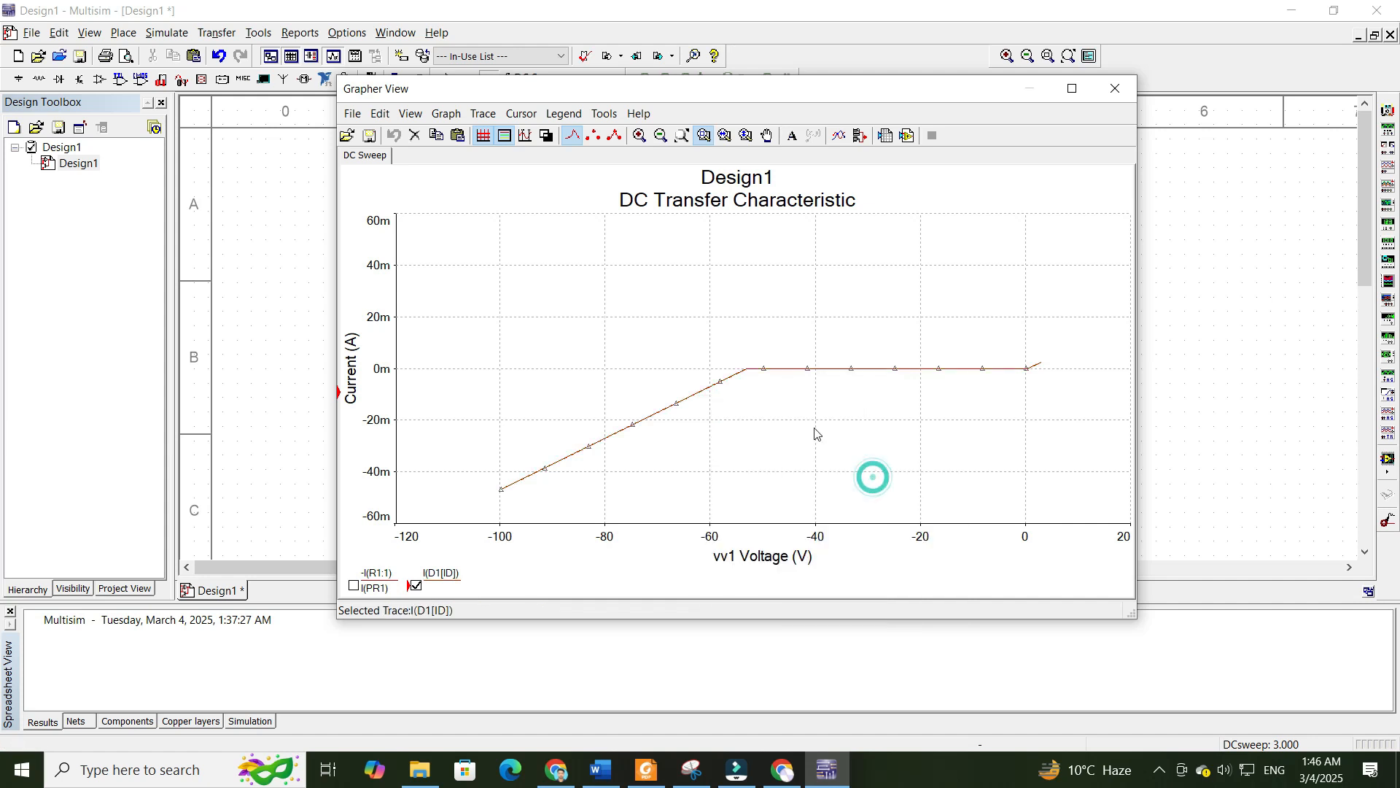
right_click(735, 377)
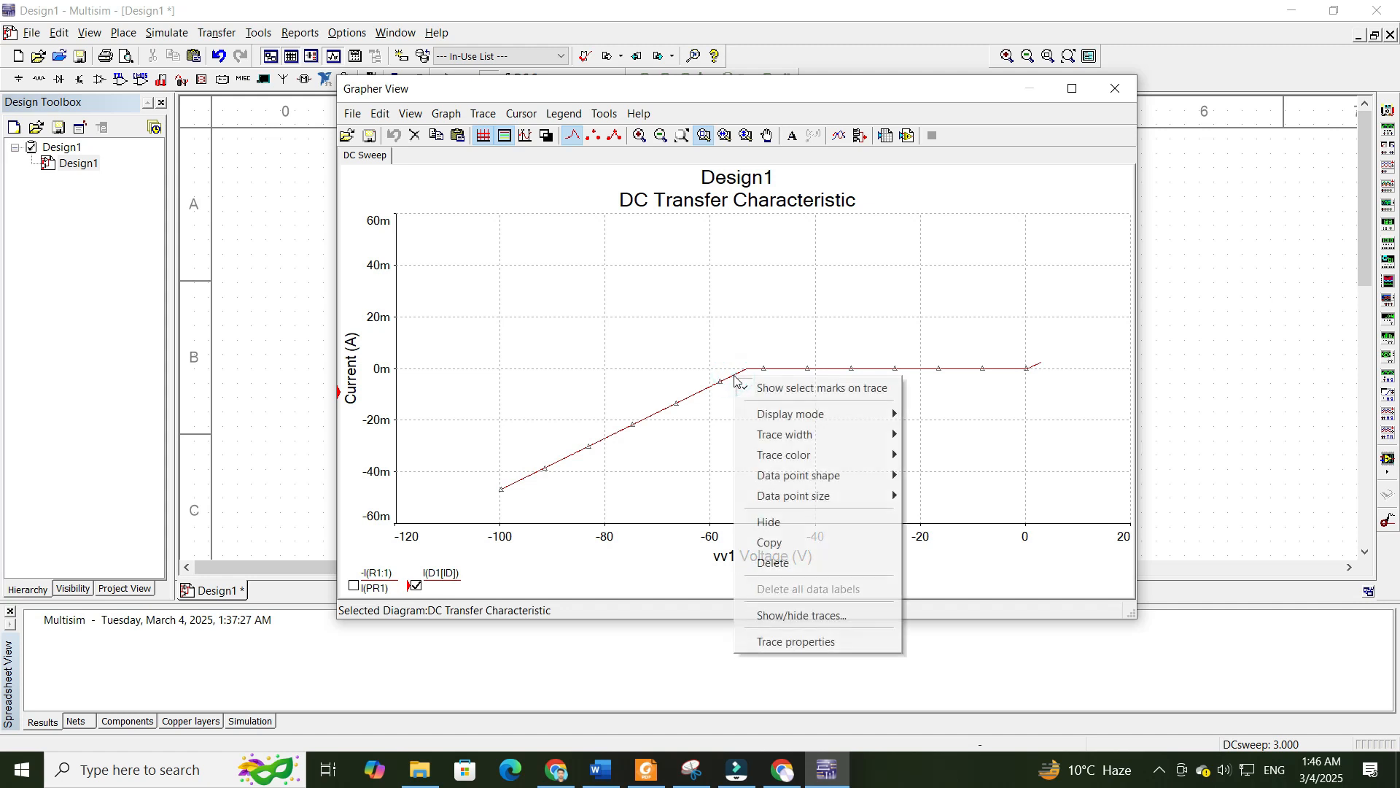
mouse_move(777, 434)
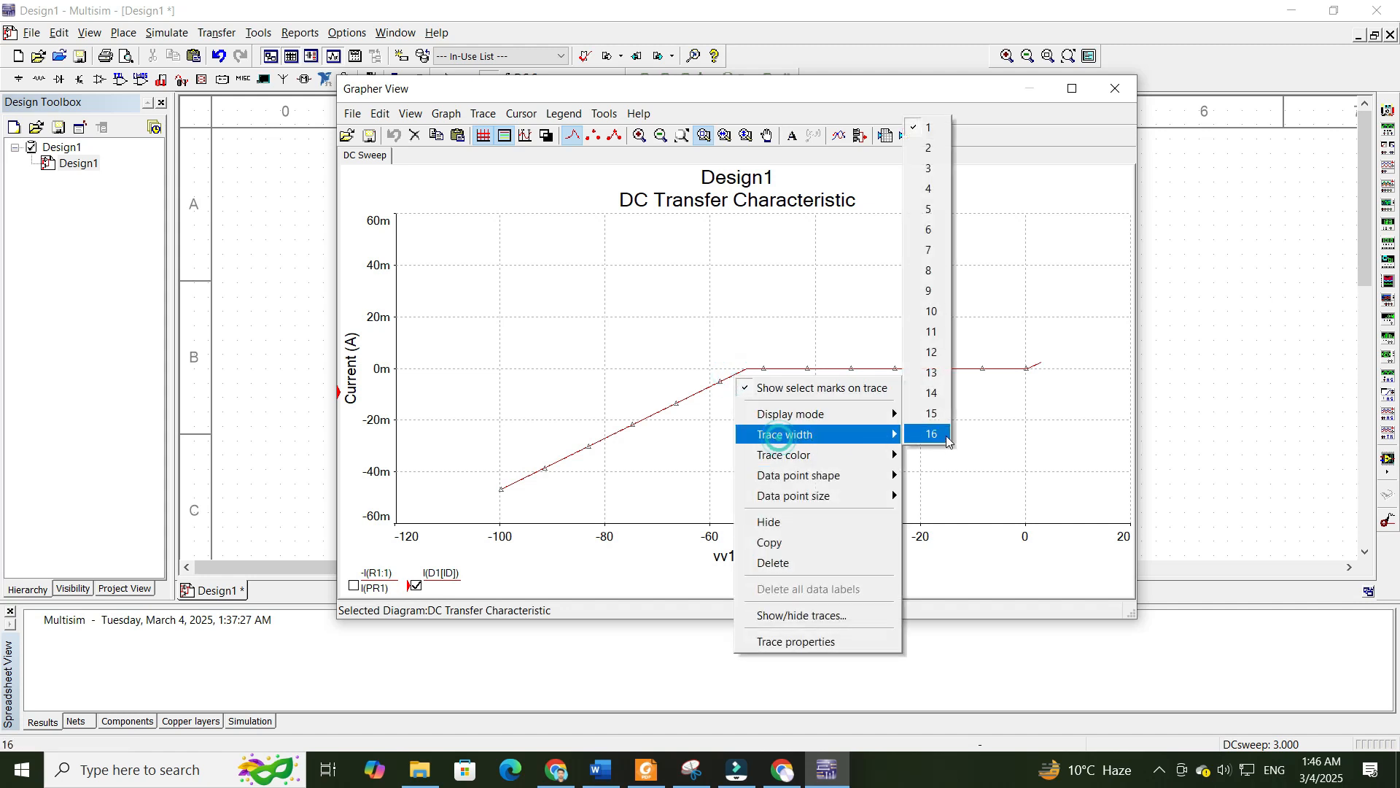
left_click(930, 189)
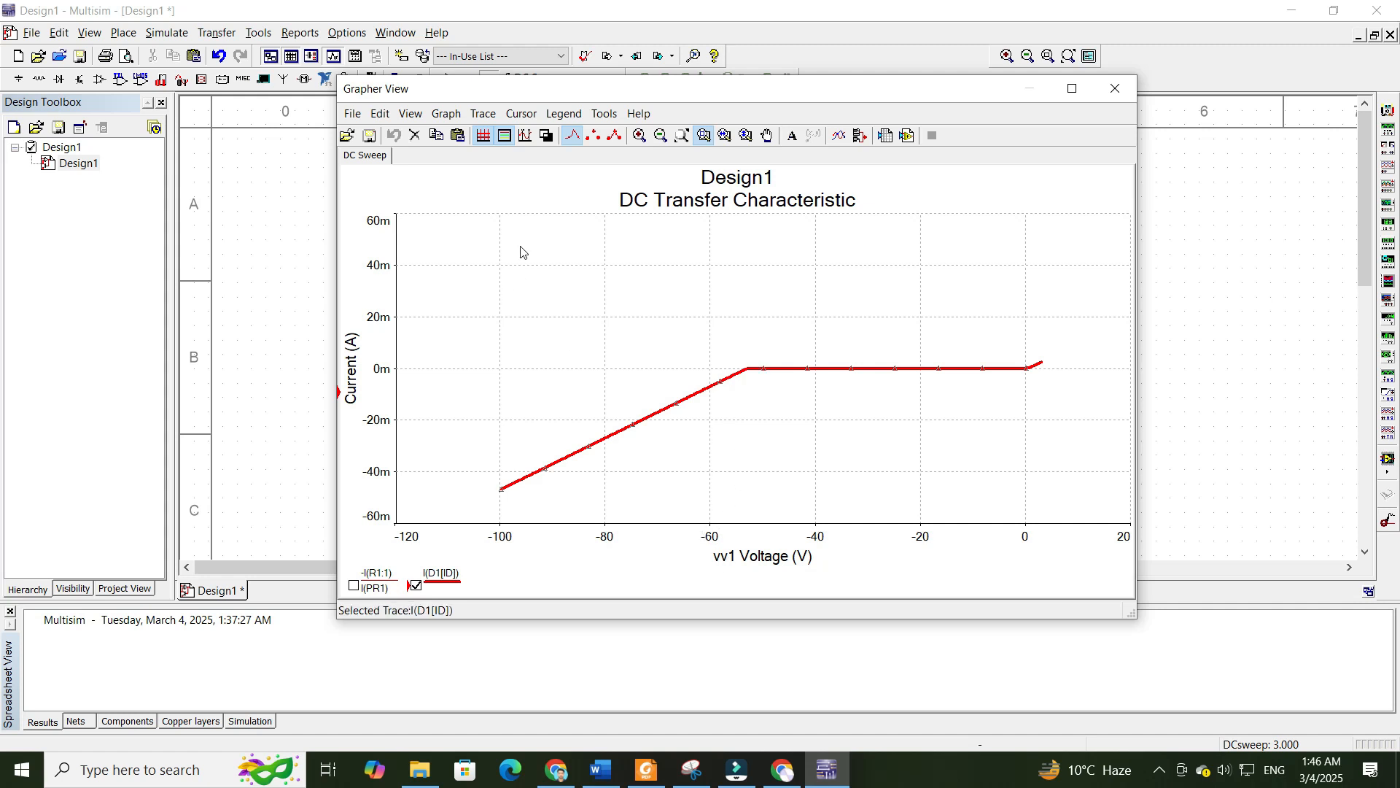
- Show the cursors on the DC sweep graph and place cursor 2 at the forward turn-on knee, about -0.3 V
left_click(521, 115)
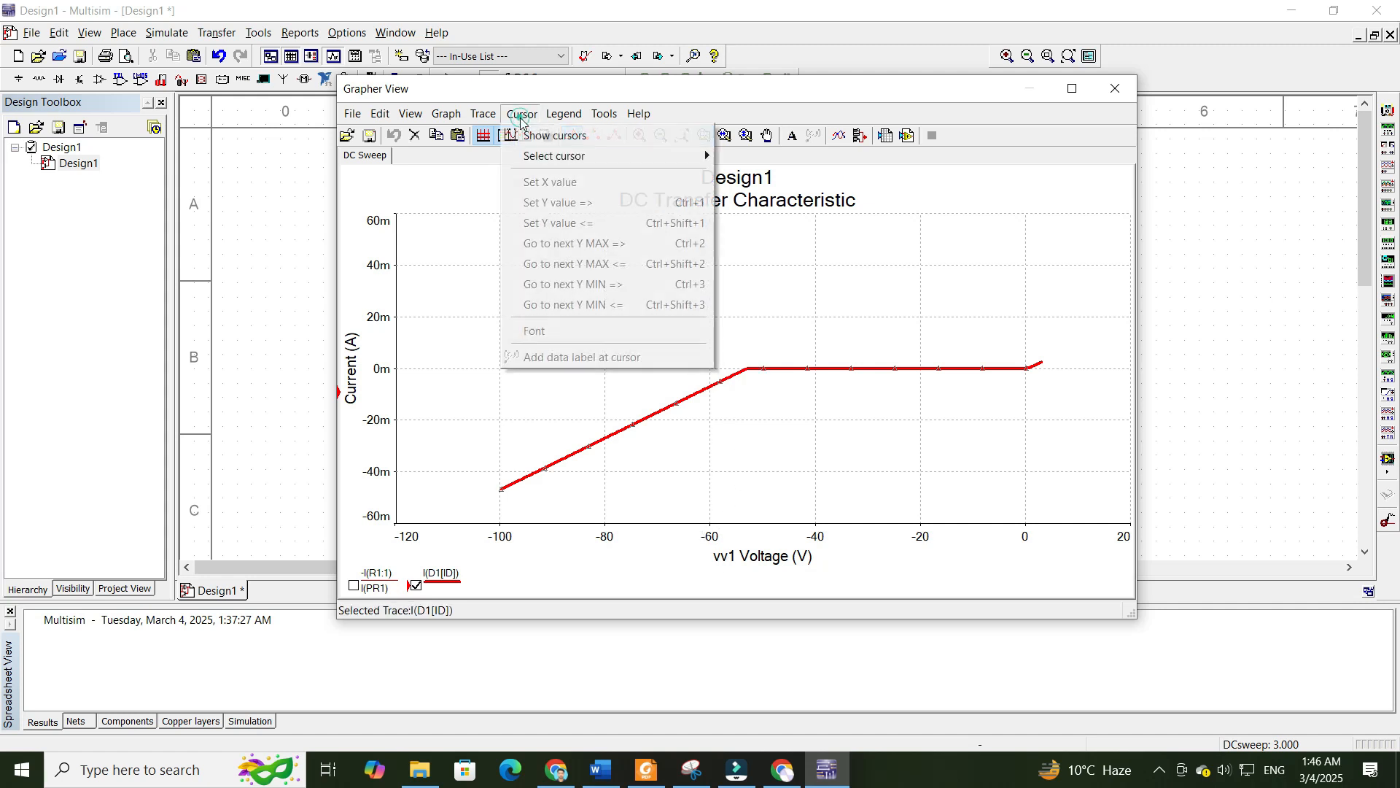
mouse_move(554, 115)
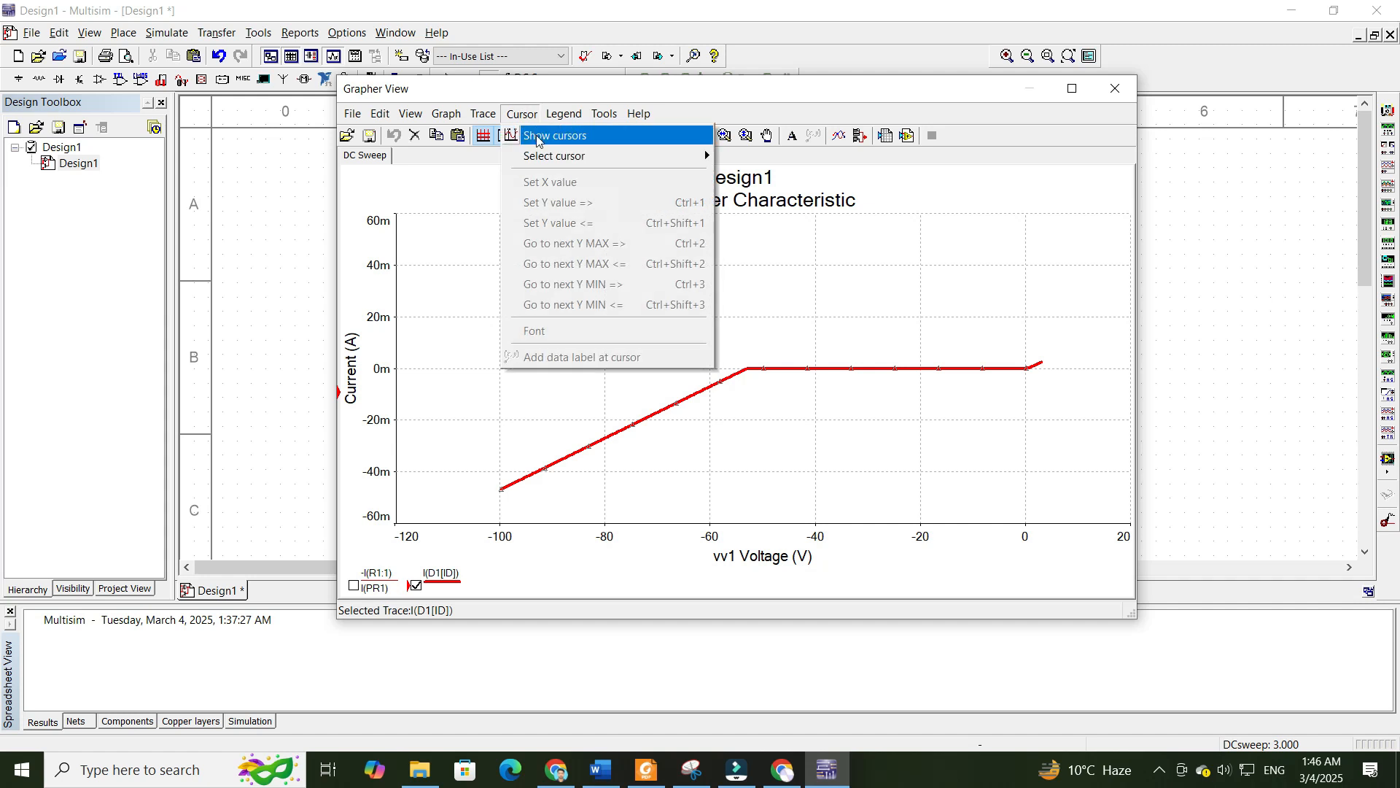
left_click(537, 136)
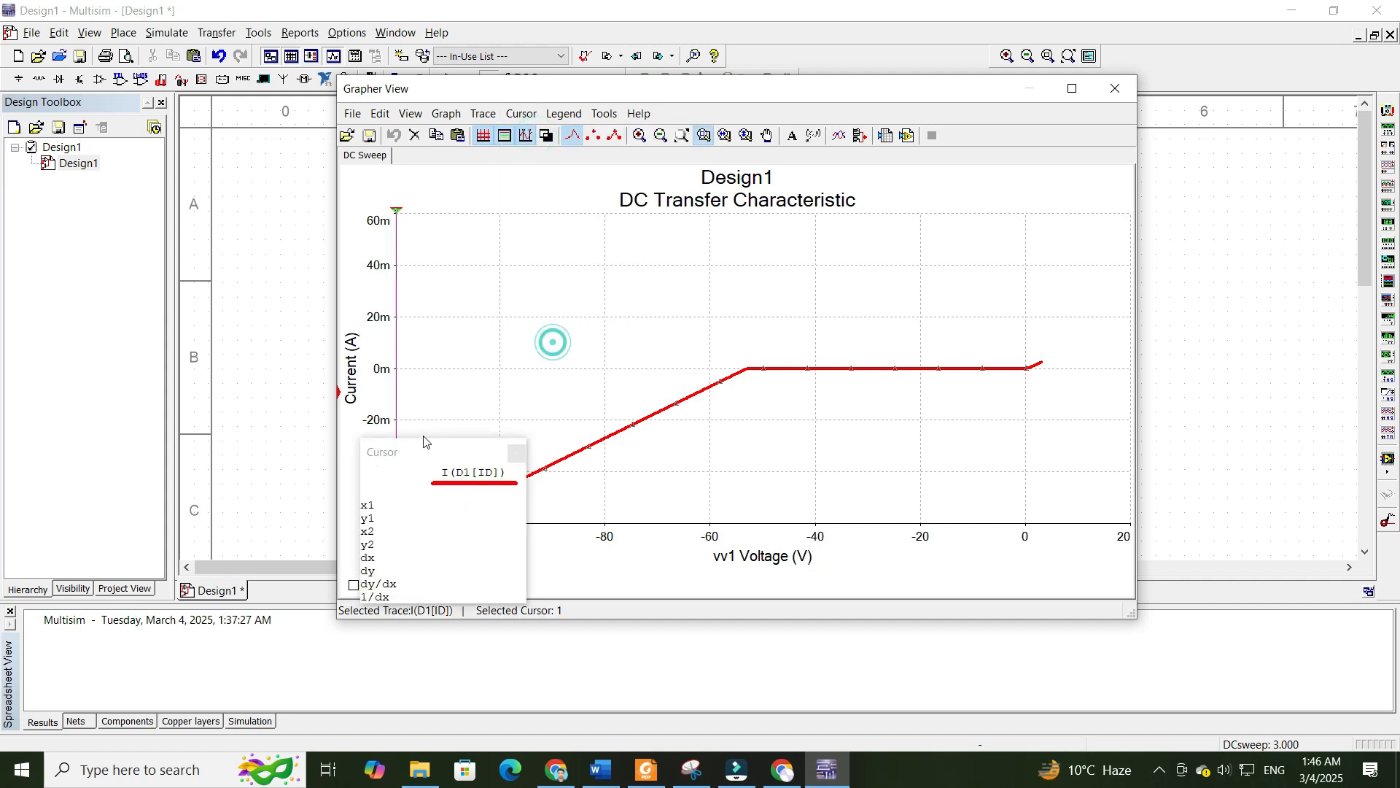
left_click(397, 222)
mouse_move(396, 210)
left_mouse_down()
mouse_move(985, 309)
mouse_move(1024, 341)
left_mouse_up()
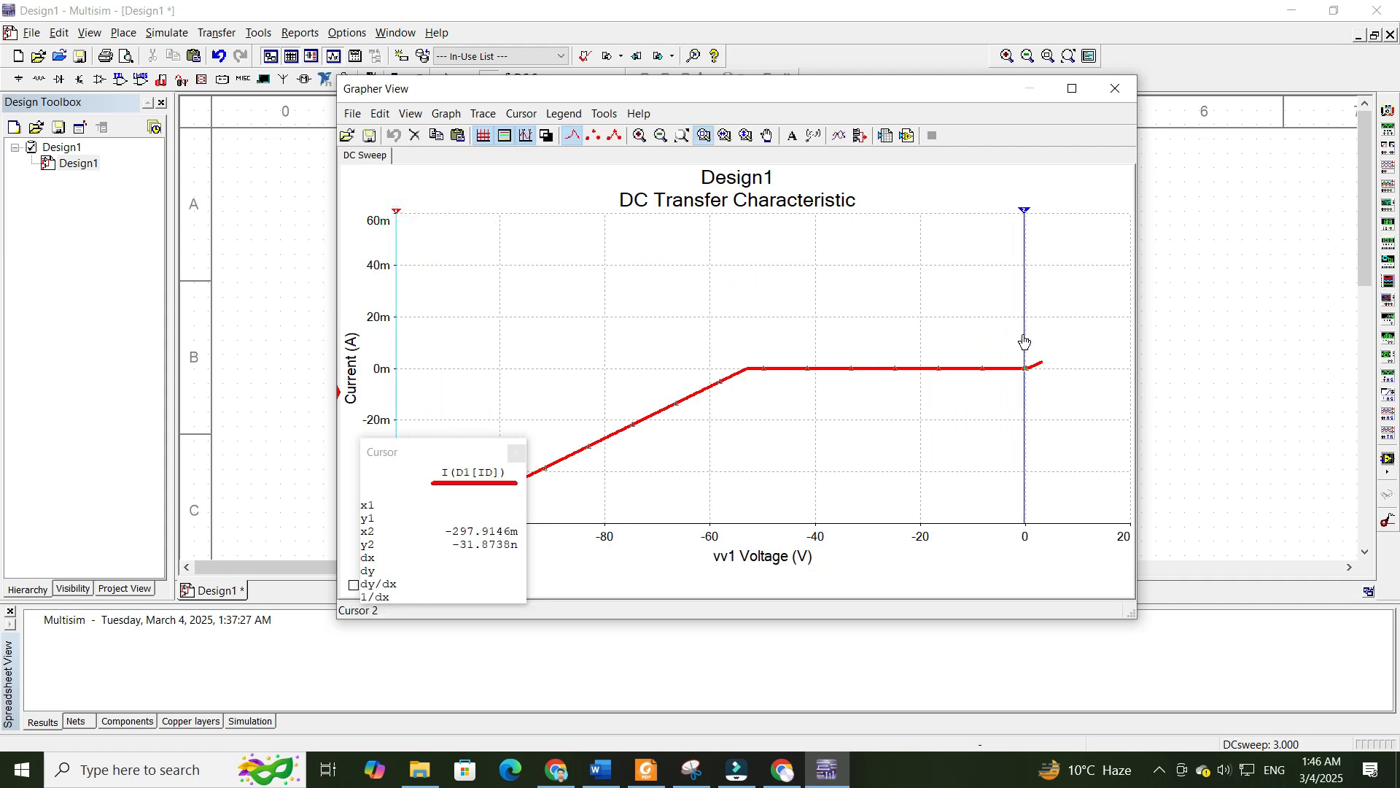
- Place cursor 1 at the reverse breakdown knee, about -53 V, and move the cursor readout clear of the trace
left_click(398, 211)
mouse_move(398, 213)
left_mouse_down()
mouse_move(763, 256)
mouse_move(748, 256)
left_mouse_up()
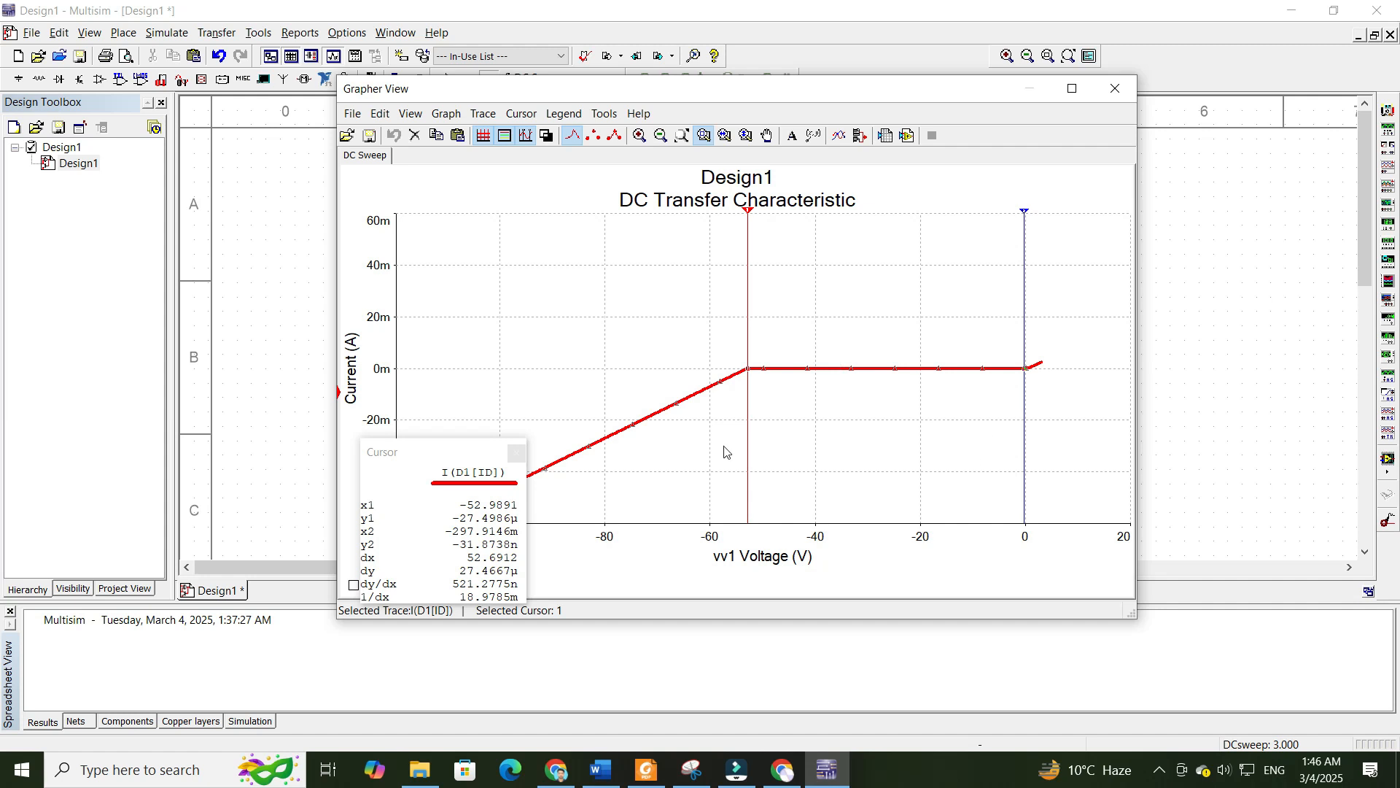
left_click_drag(466, 453, 359, 362)
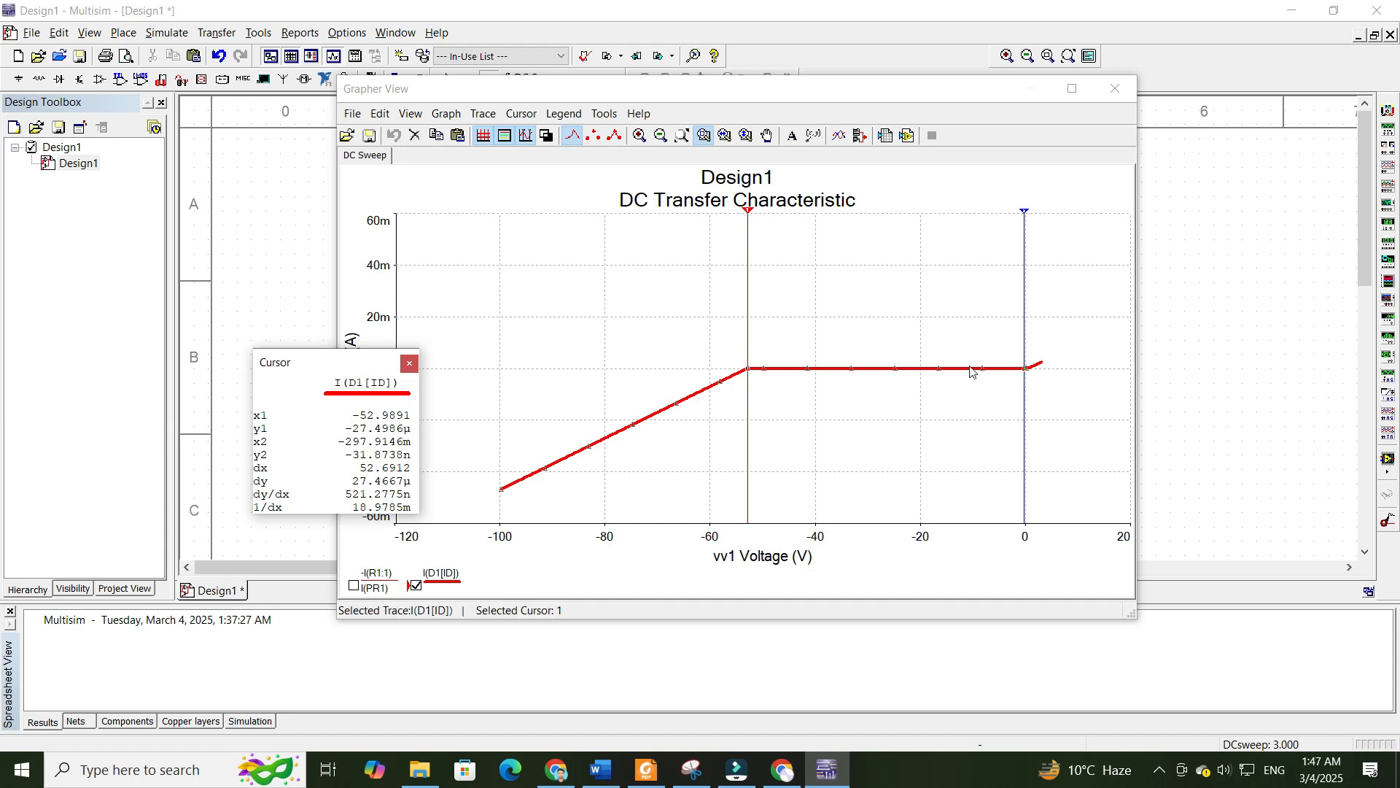
- Auto-zoom the graph to the enabled trace and examine the curve at closer and wider zoom levels
left_click(680, 140)
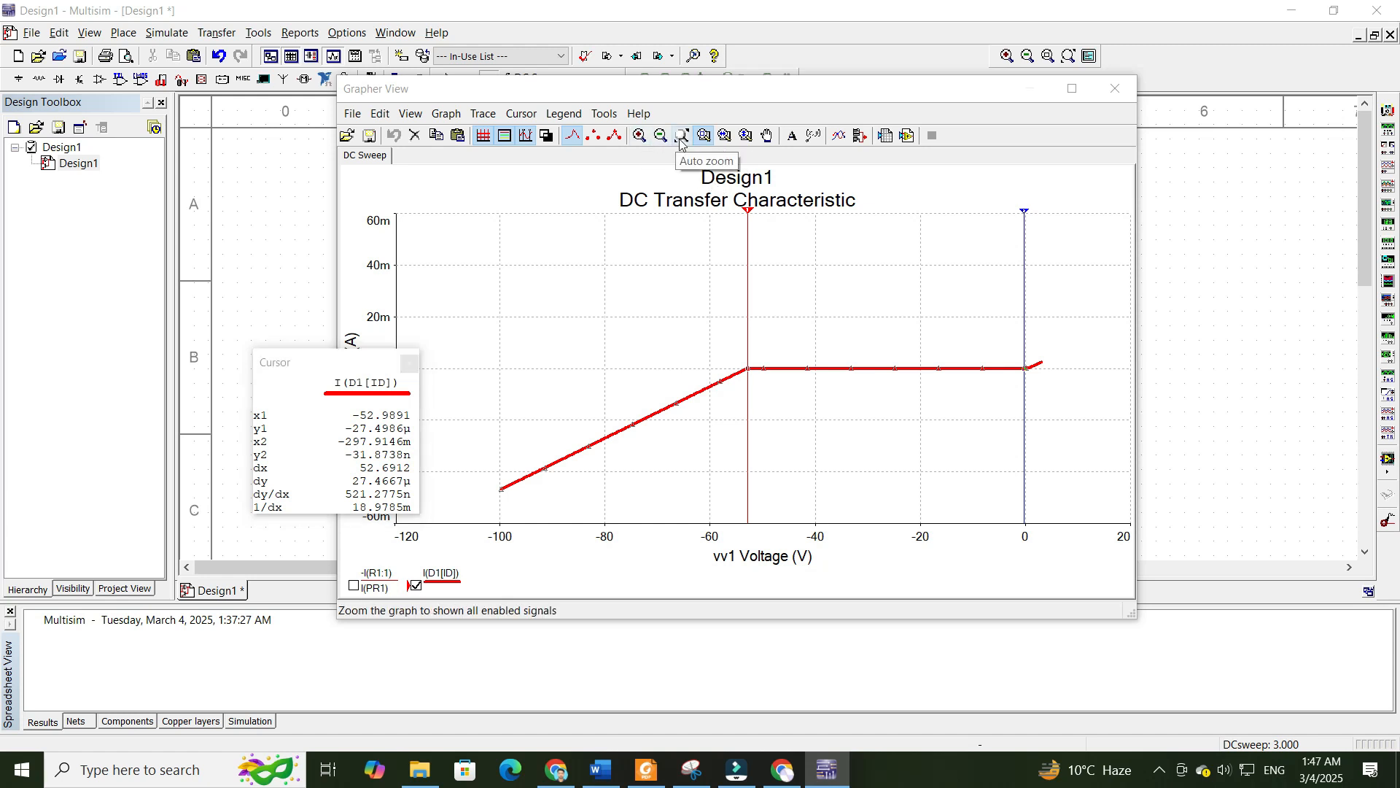
left_click(679, 140)
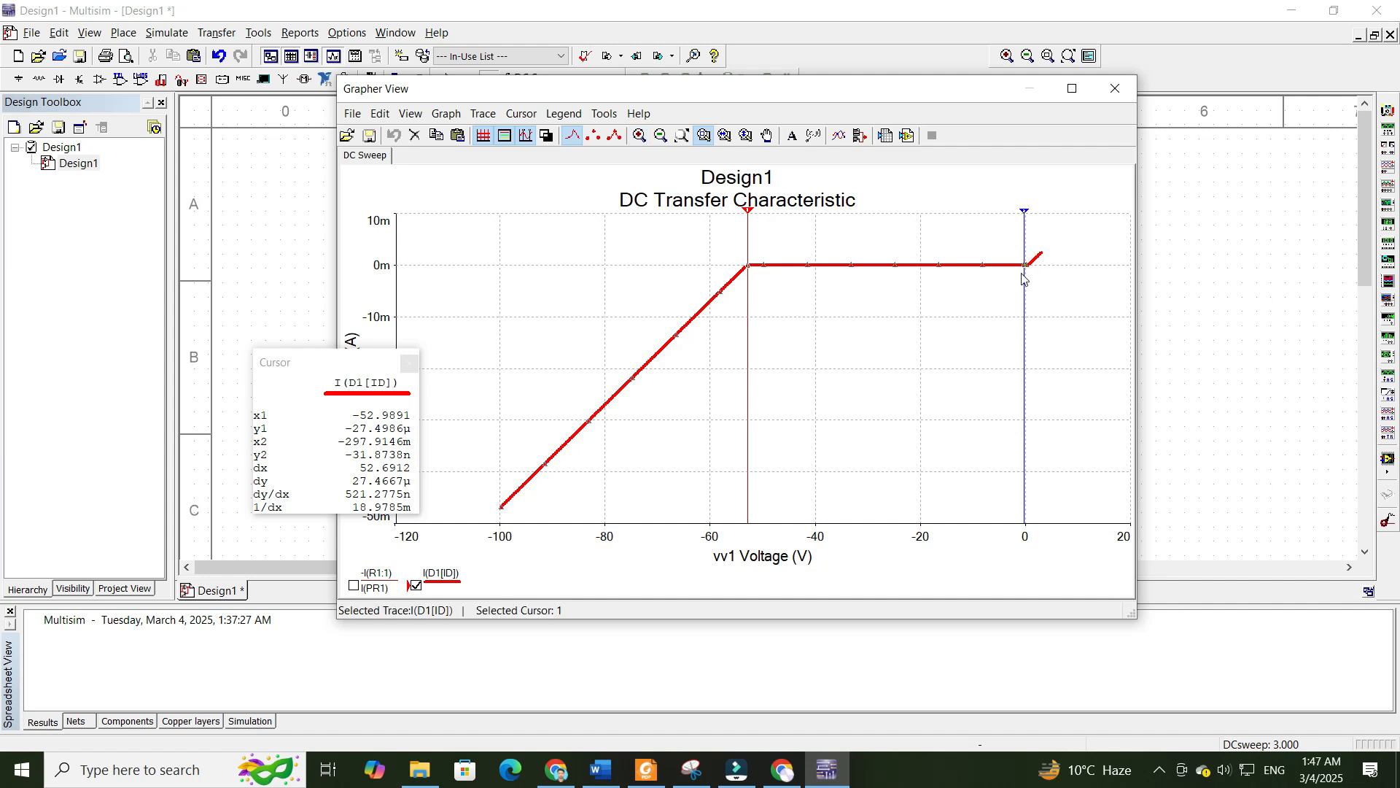
left_click(640, 136)
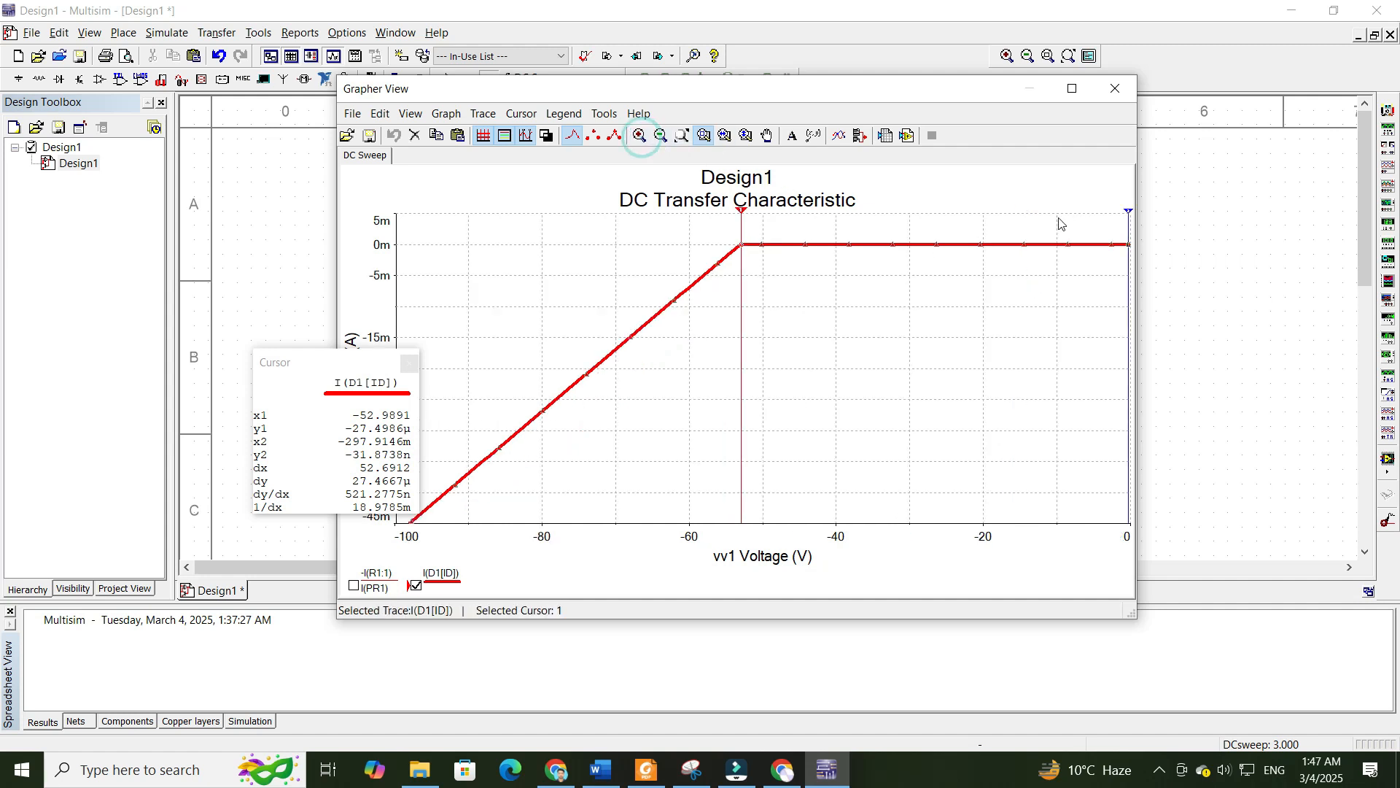
left_click(661, 136)
left_click(683, 137)
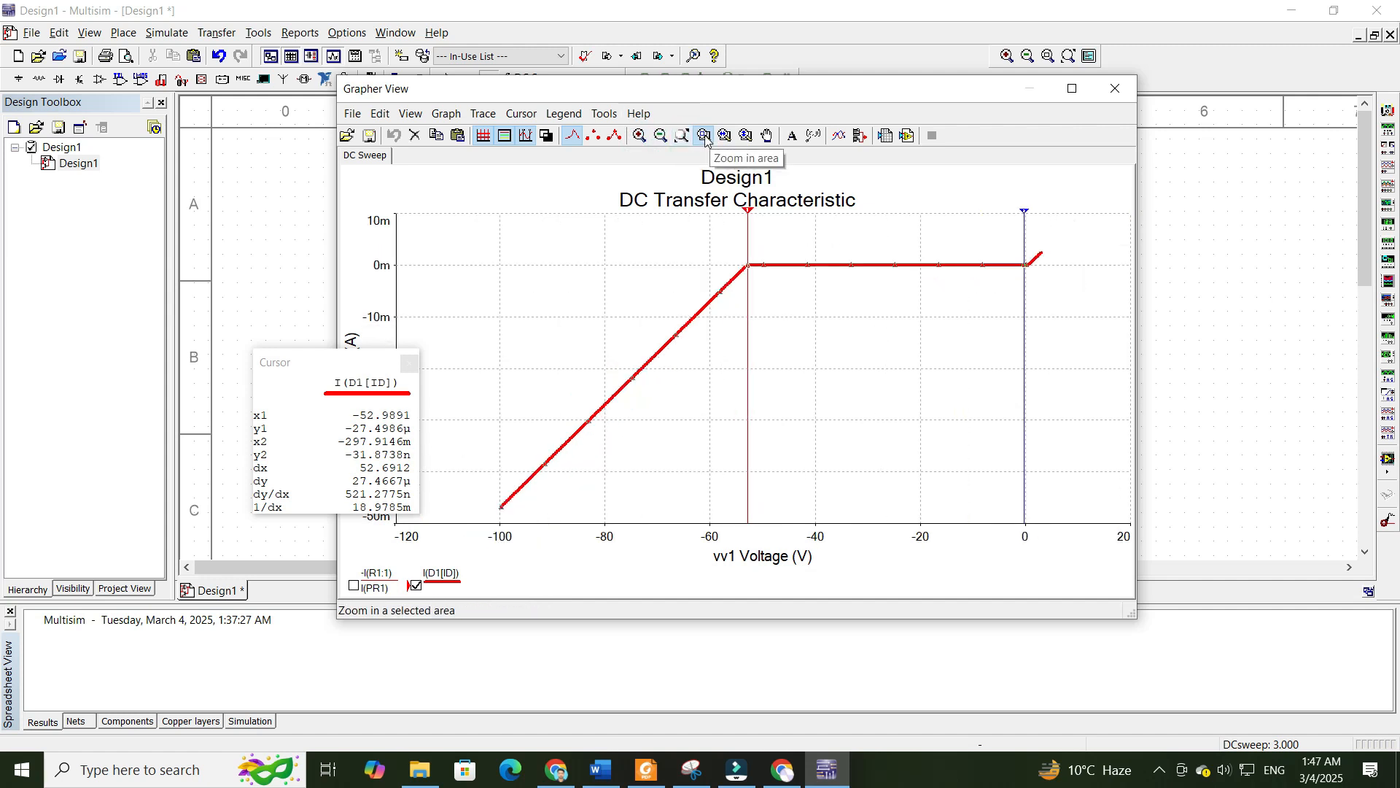
left_click(705, 137)
left_click(967, 202)
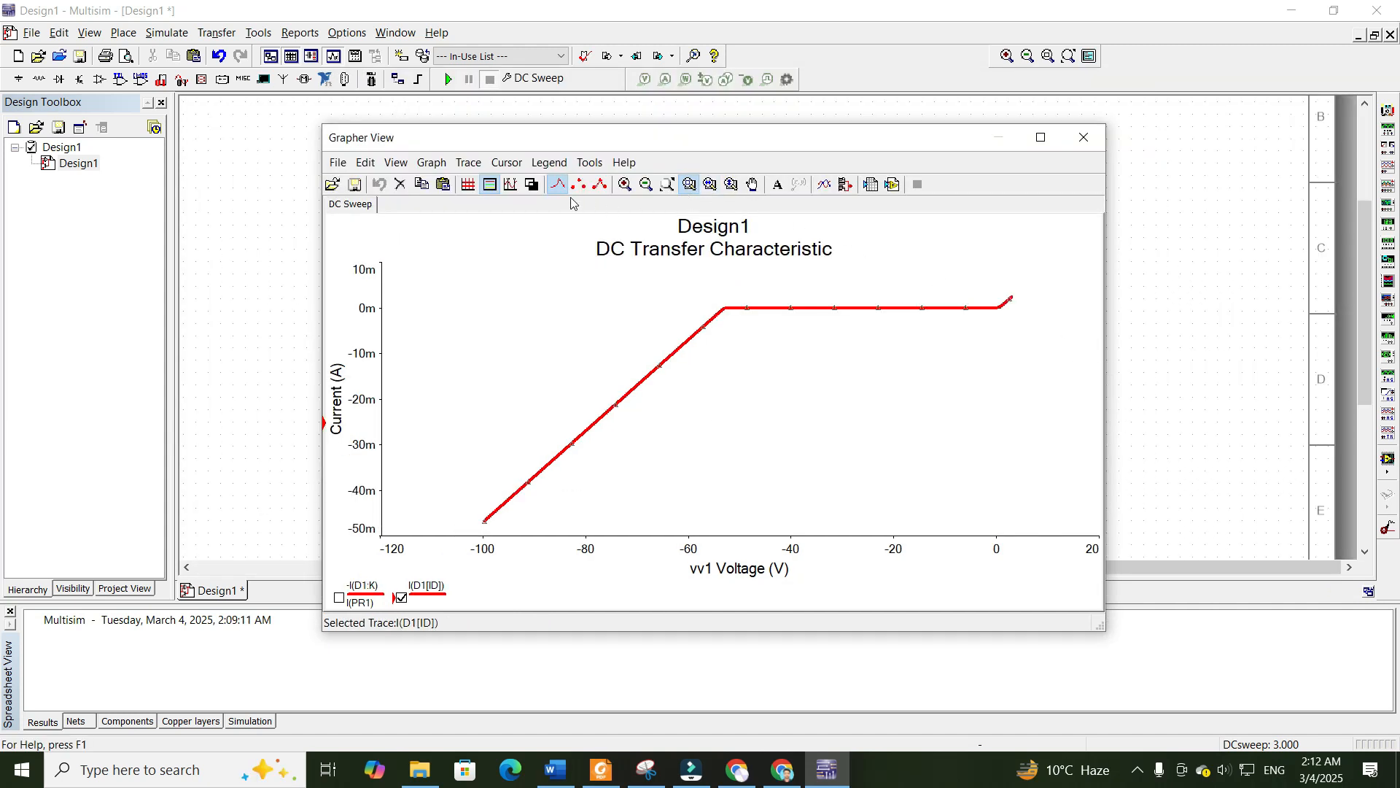
- Show the grid and cursors on the DC sweep graph, and place cursor 2 at the forward turn-on knee, about 0.59 V
left_click(468, 185)
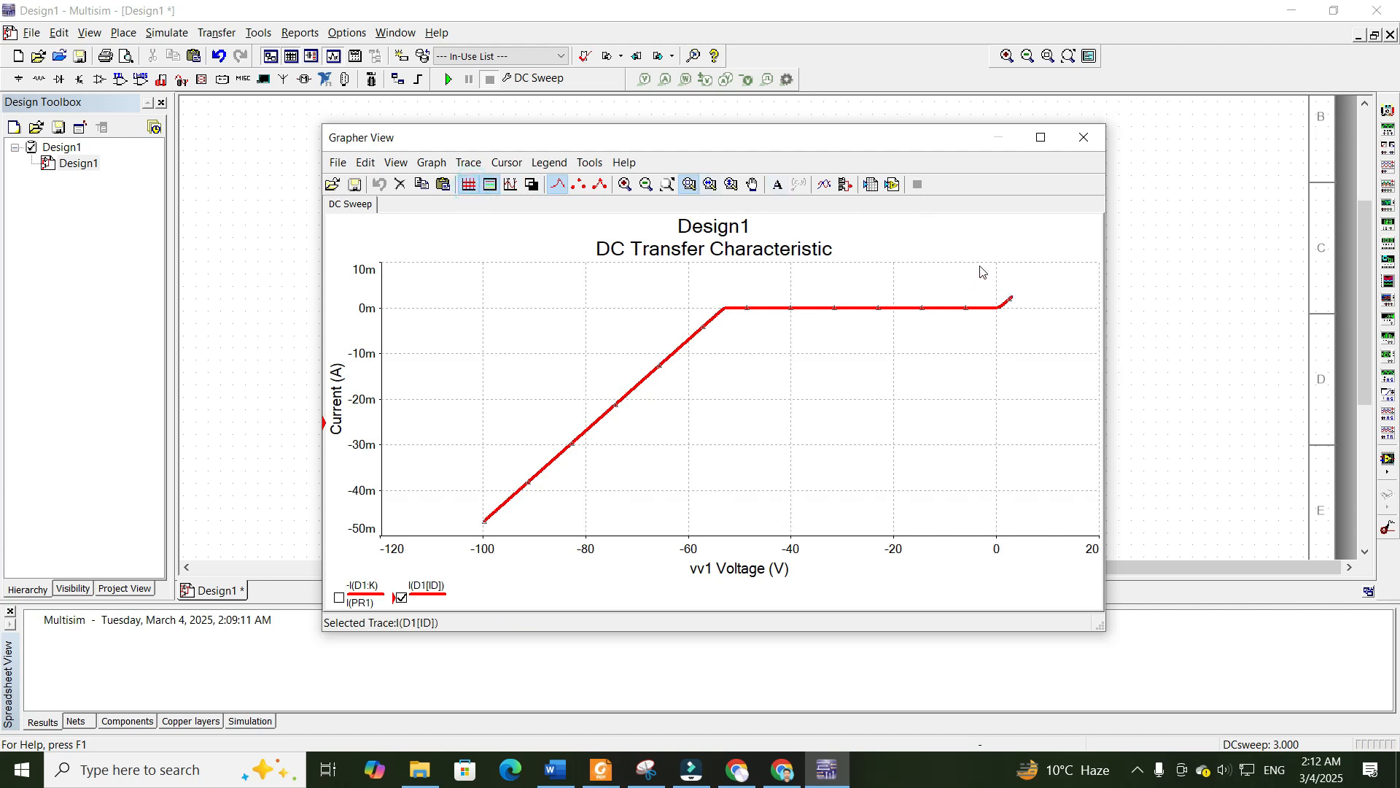
mouse_move(985, 264)
left_mouse_down()
mouse_move(1021, 343)
mouse_move(1019, 323)
left_mouse_up()
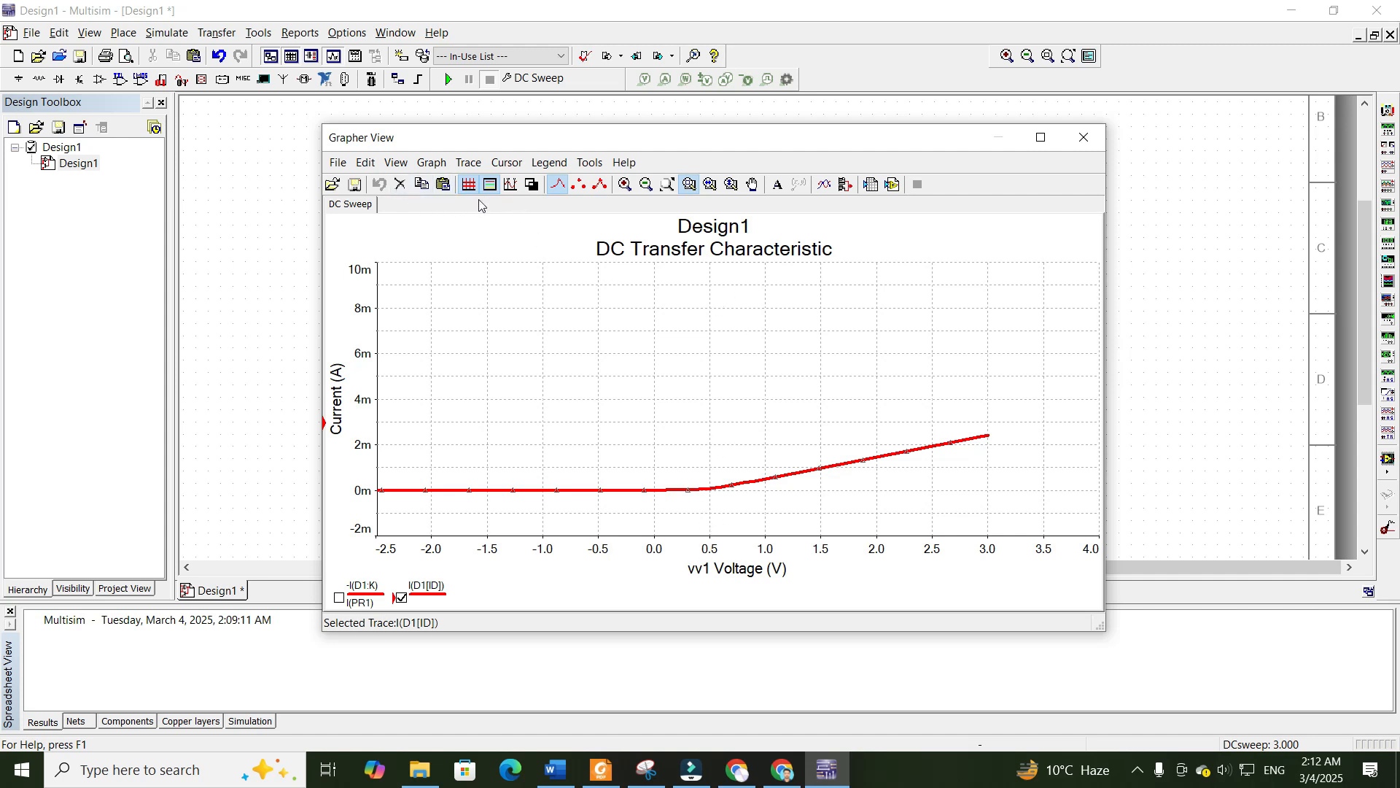
left_click(468, 163)
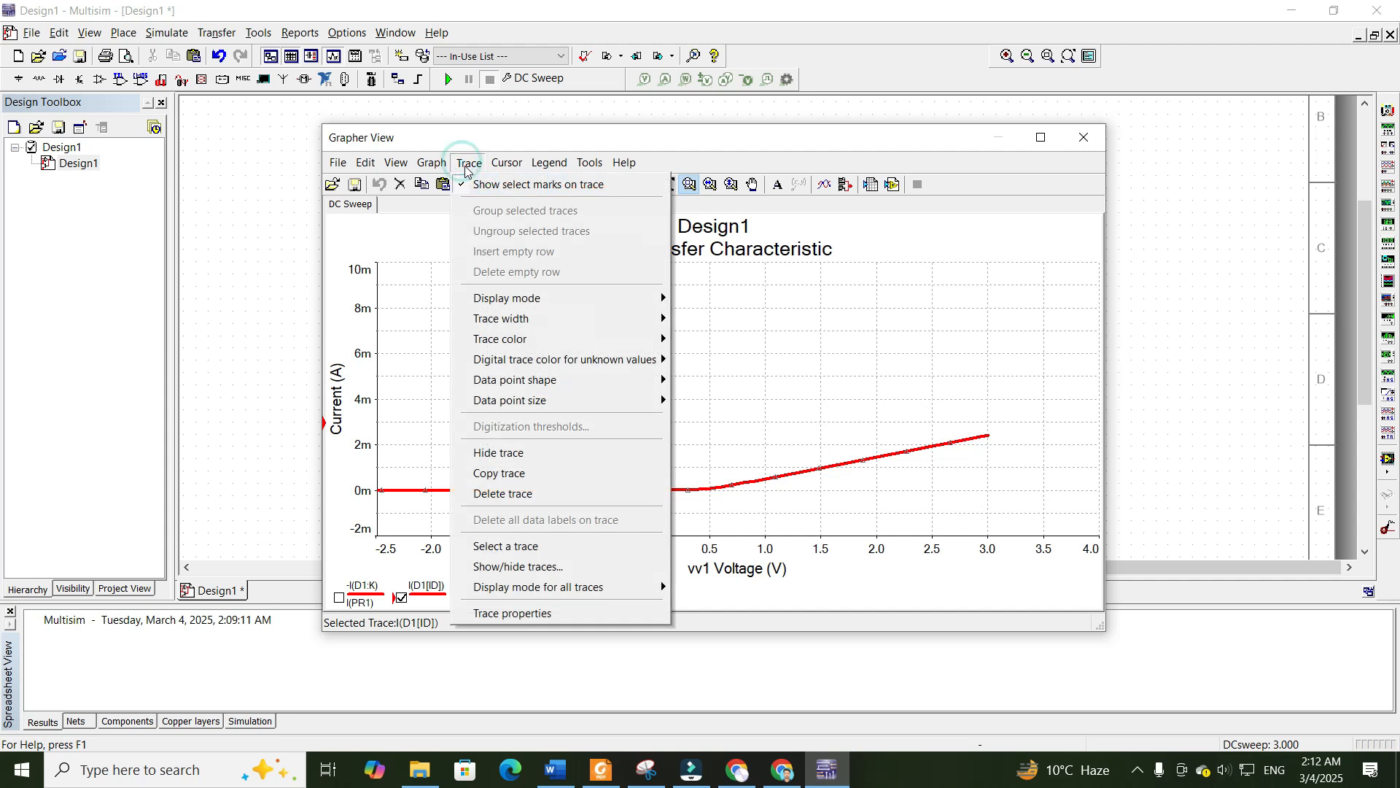
mouse_move(431, 165)
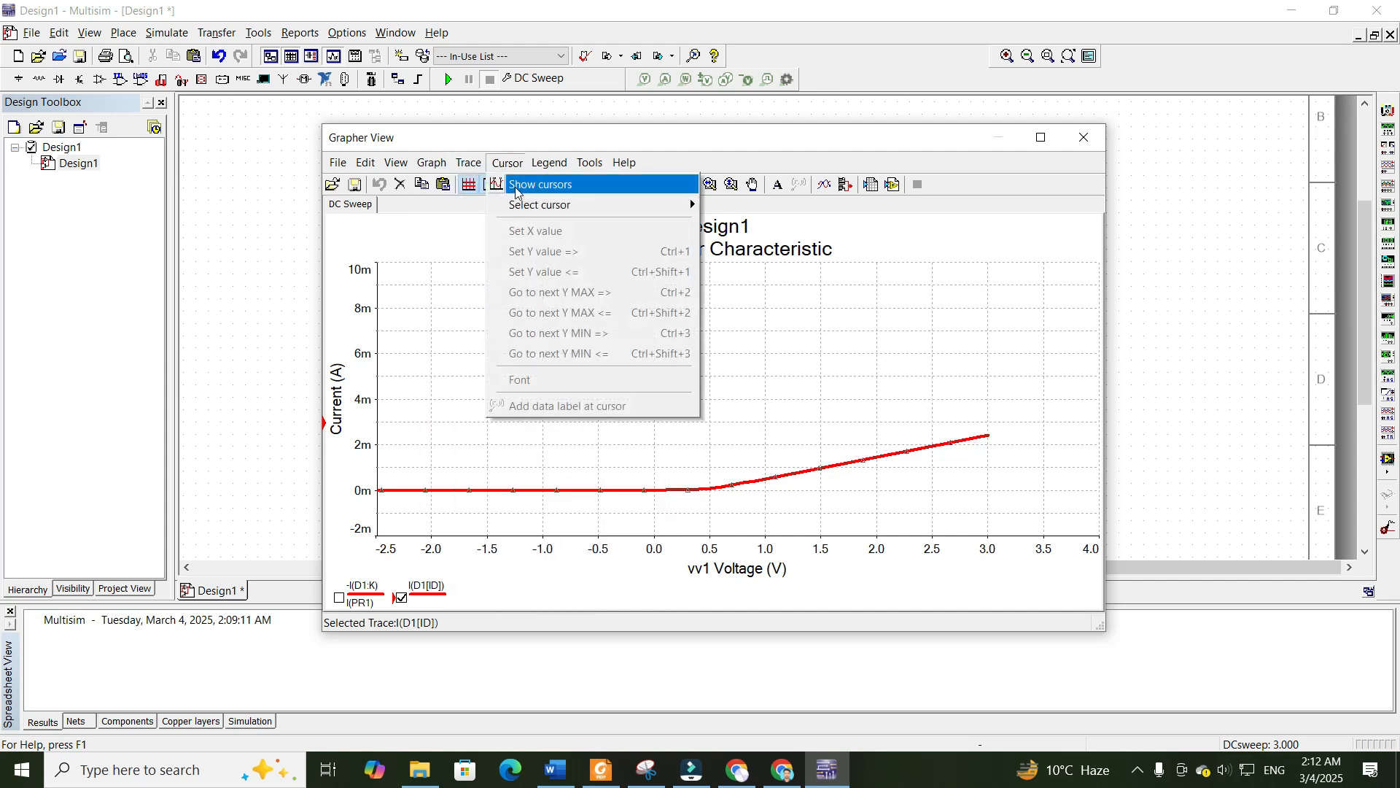
left_click(518, 185)
left_click_drag(379, 258, 739, 320)
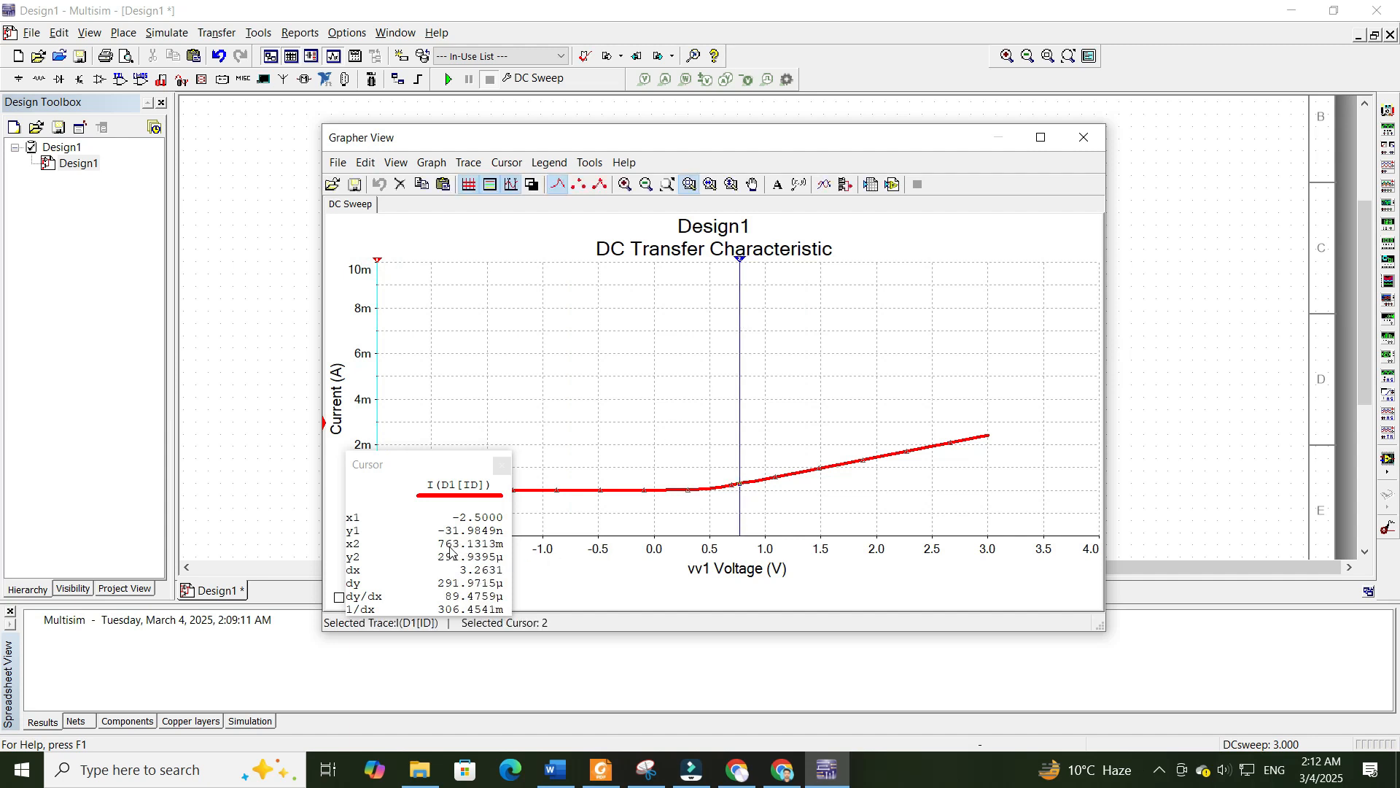
left_click_drag(738, 271, 722, 286)
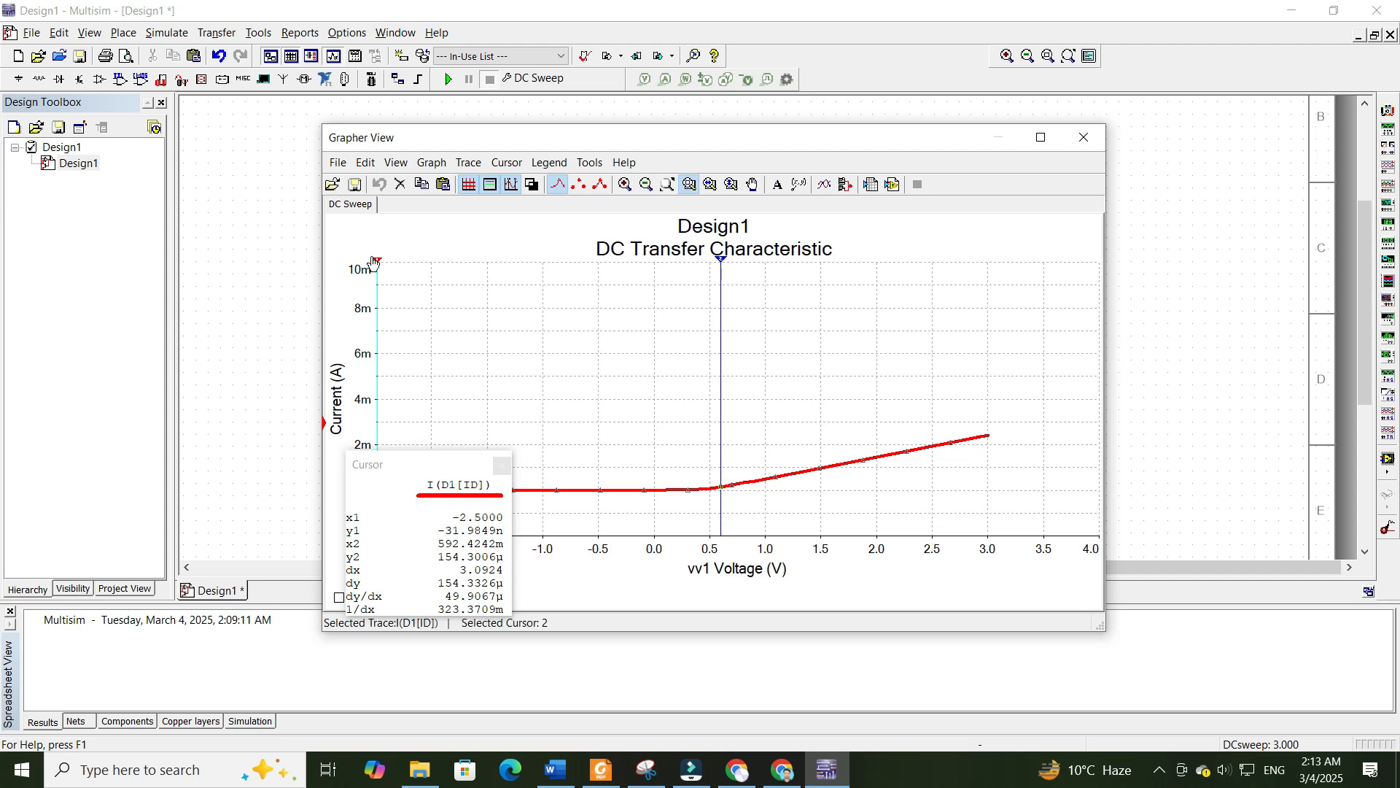
- Place cursor 1 at the reverse breakdown knee, about -53.3 V, and close the graph window
left_click_drag(377, 270, 428, 272)
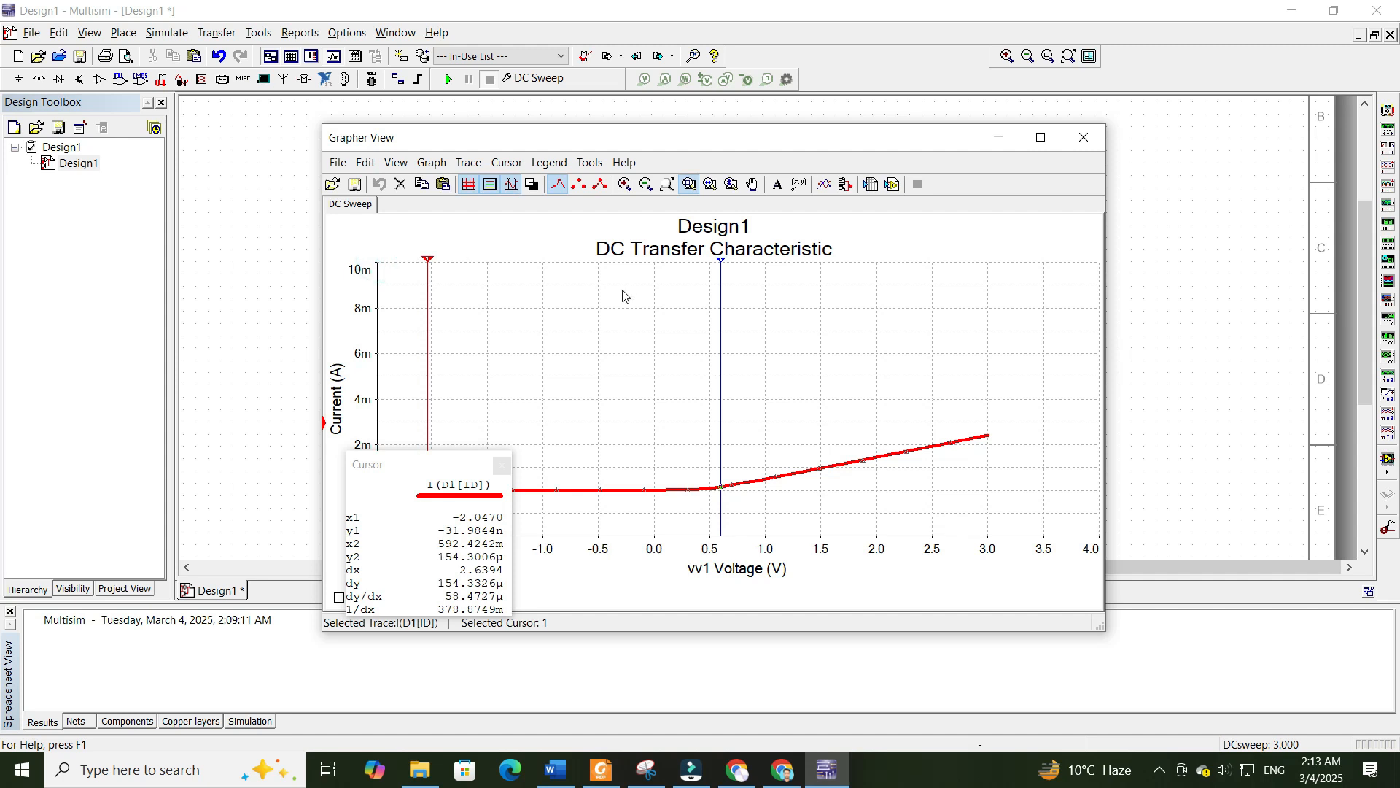
left_click(671, 186)
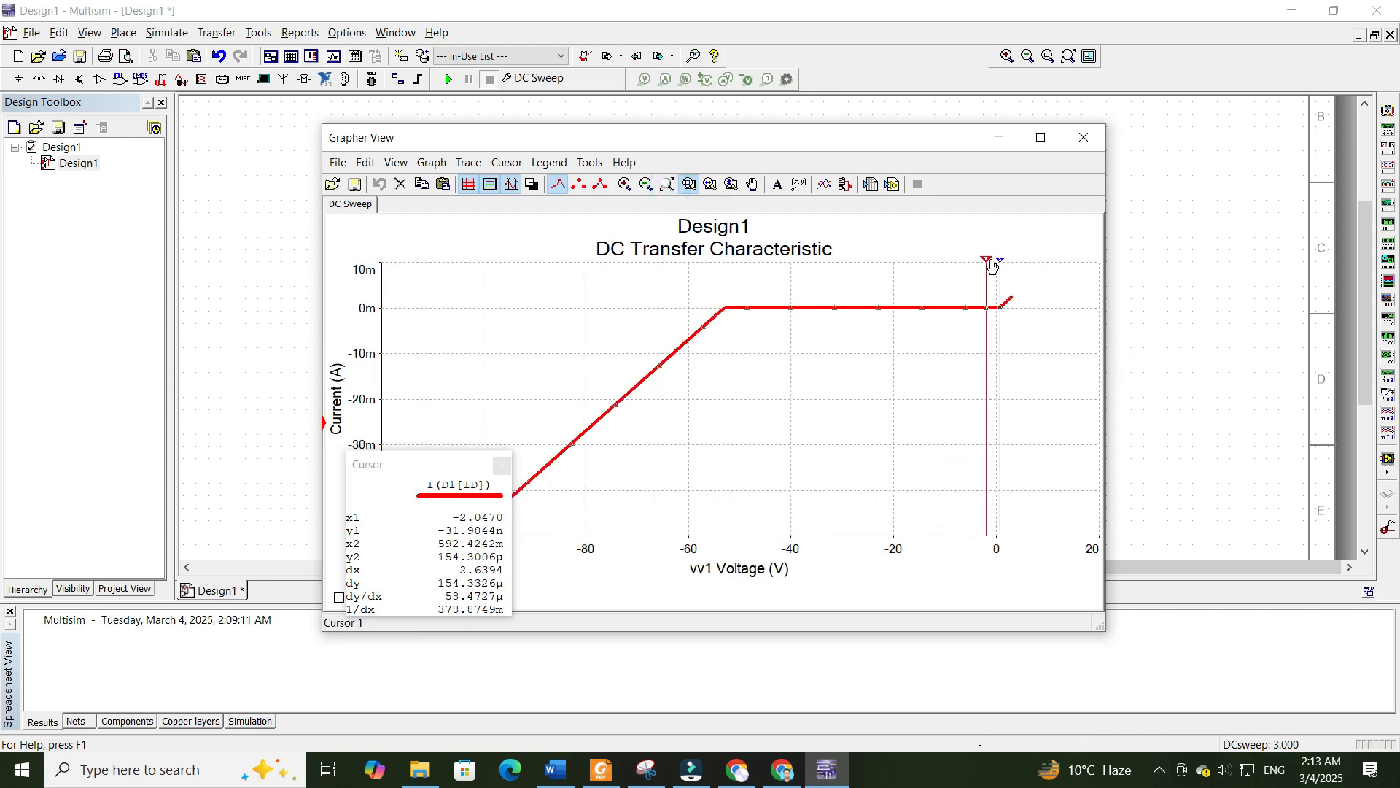
left_click_drag(985, 265, 724, 286)
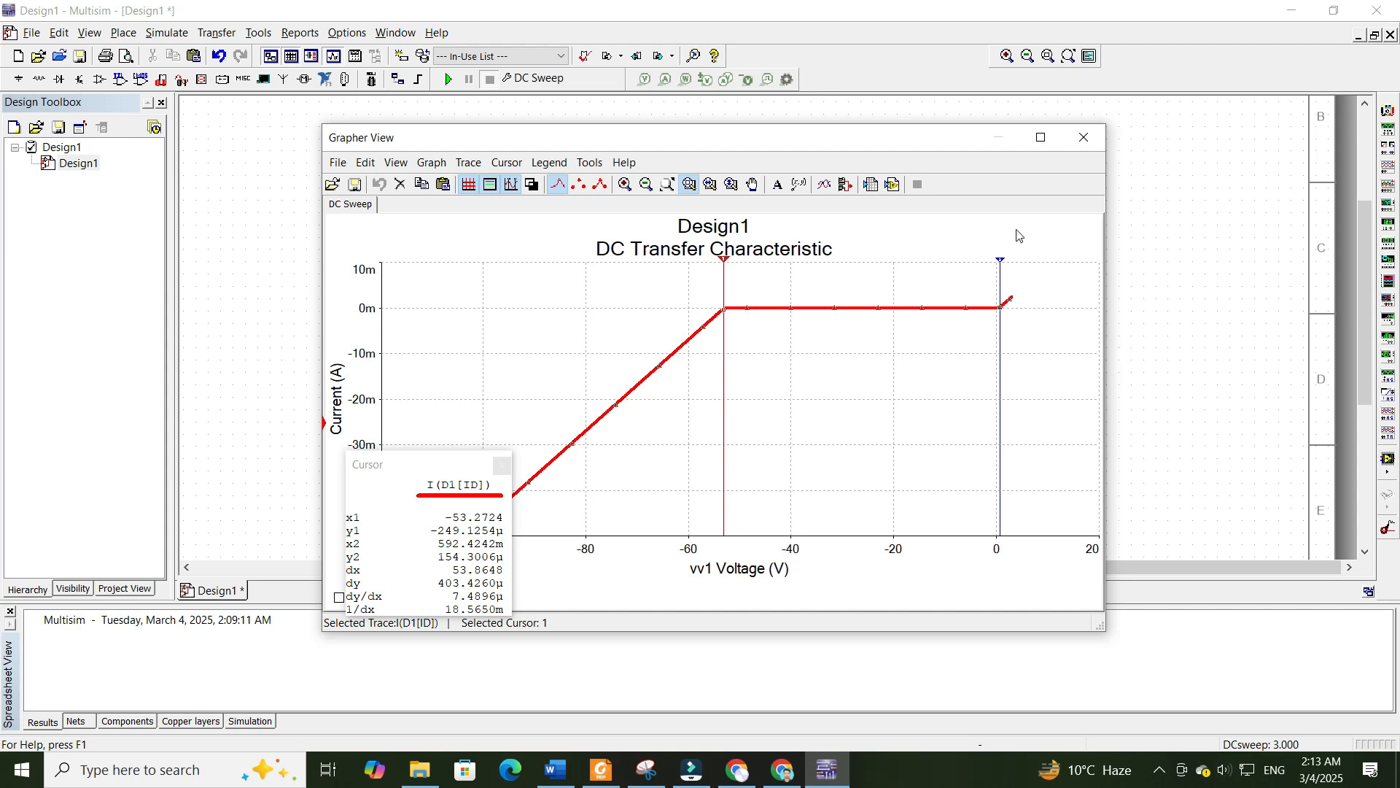
left_click(1080, 146)
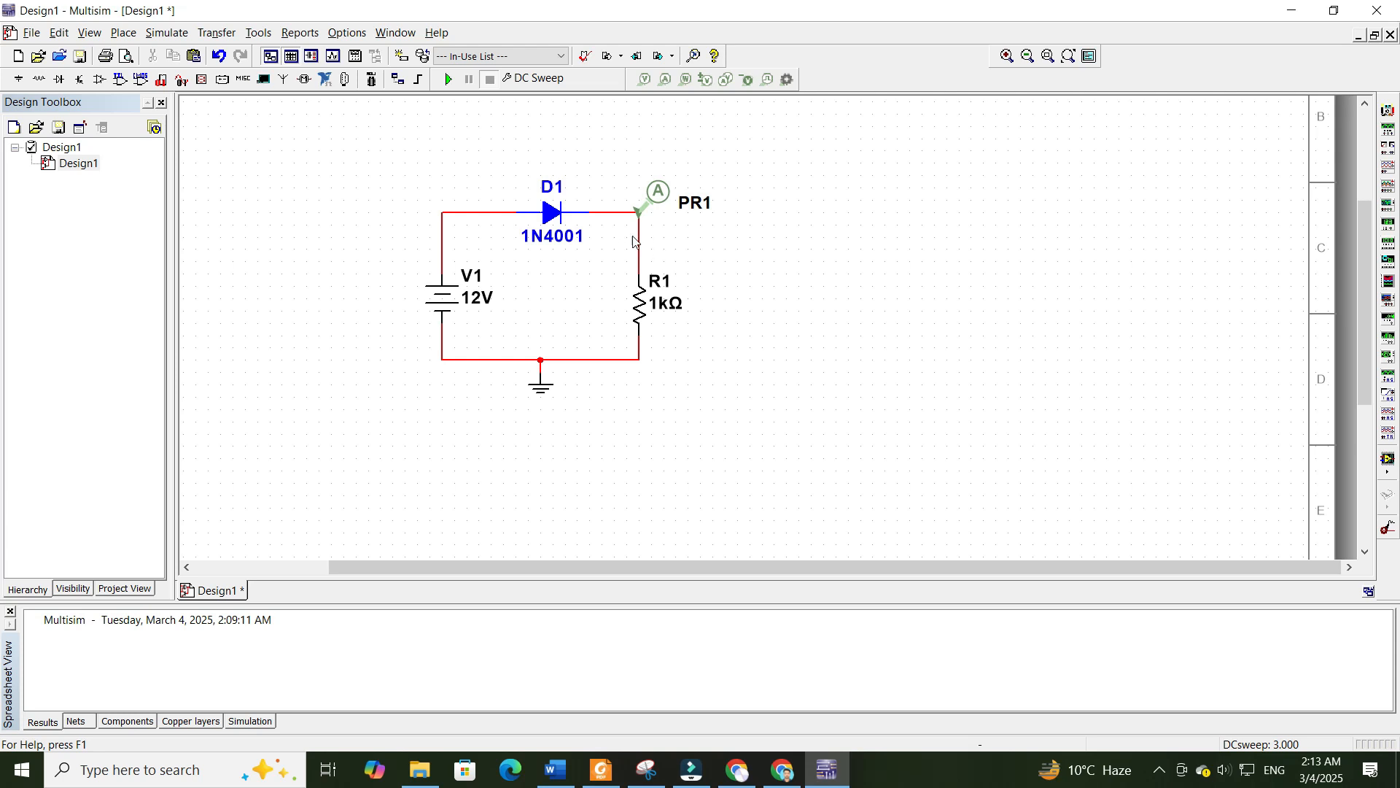
- Place a 1N4148 diode from the Diodes group to the right of the current probe PR1
left_click(21, 82)
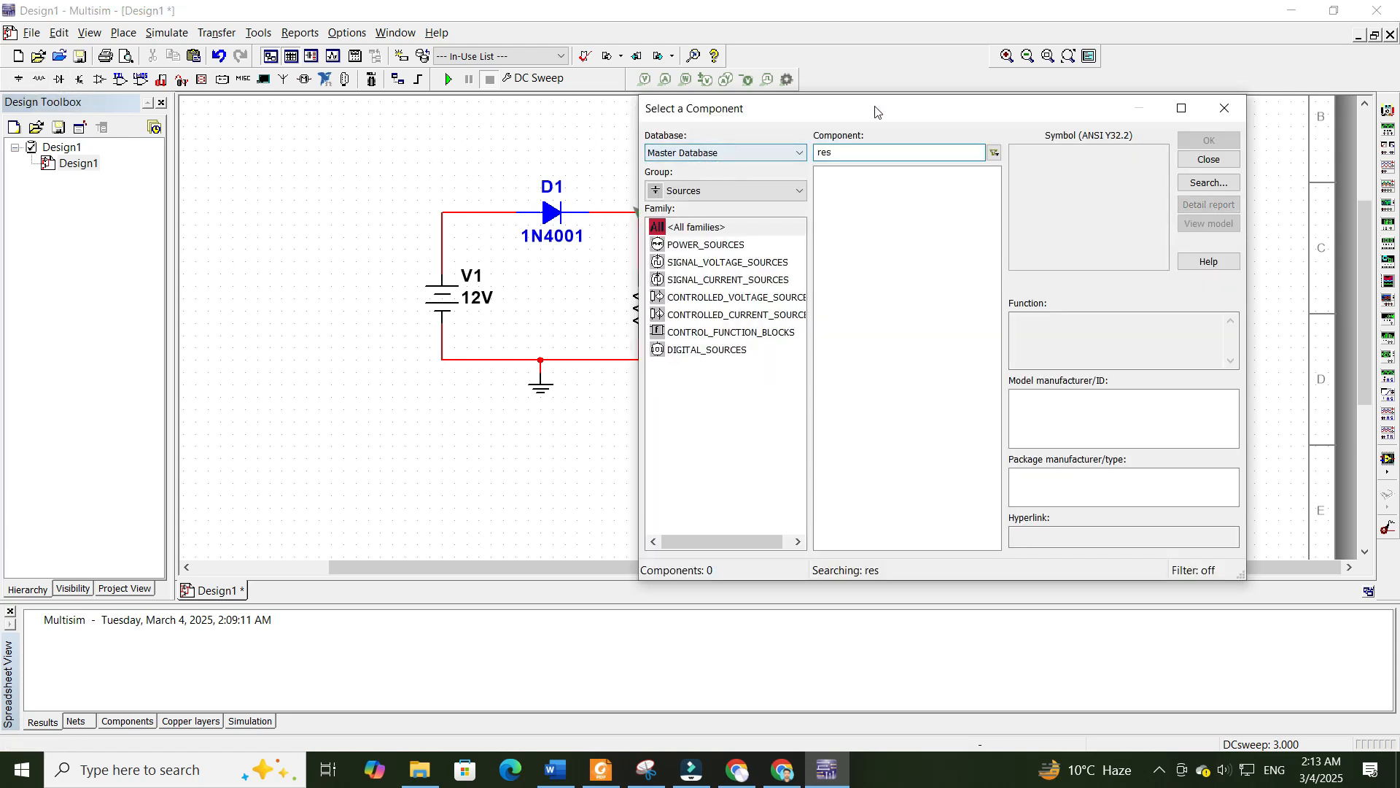
left_click_drag(839, 113, 549, 95)
left_click(463, 165)
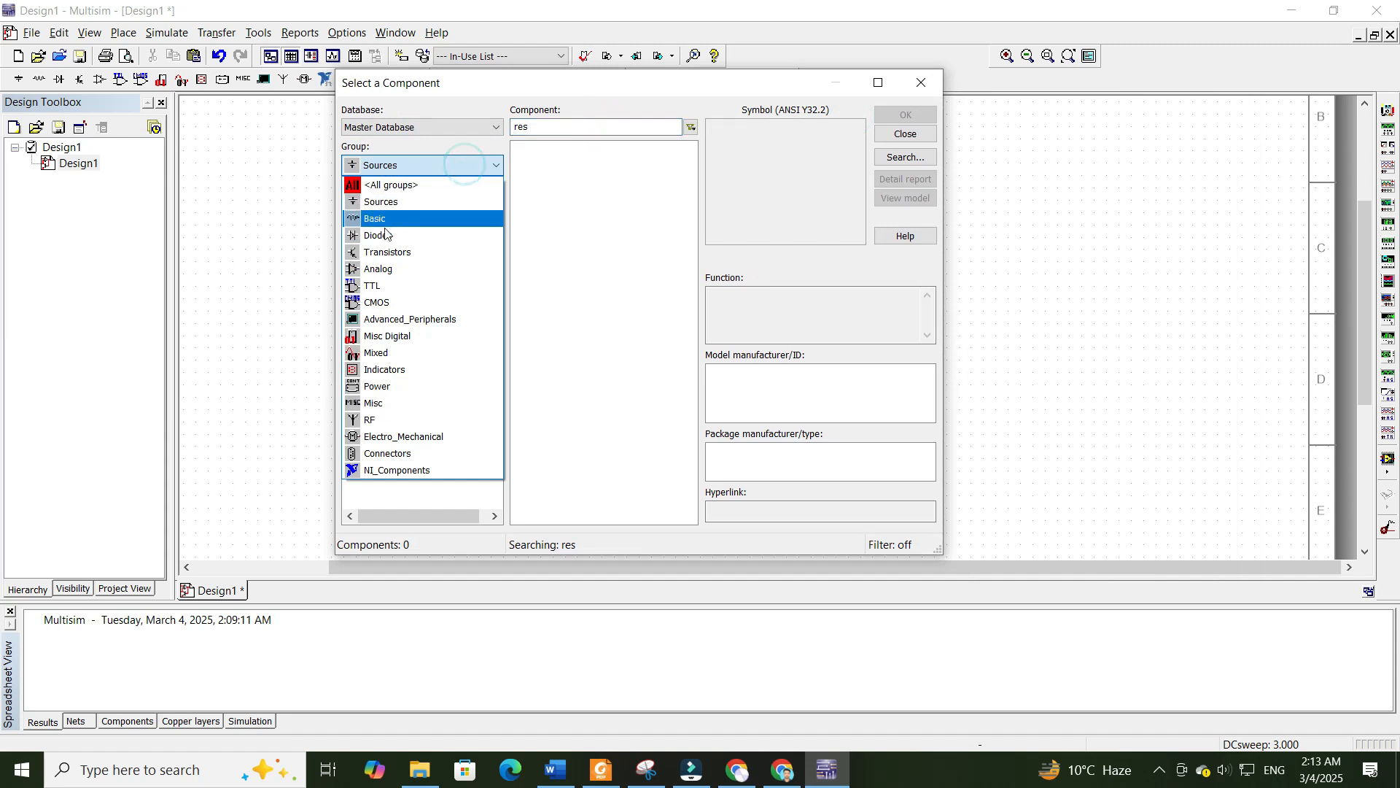
left_click(459, 232)
left_click(531, 127)
left_click_drag(546, 126, 527, 131)
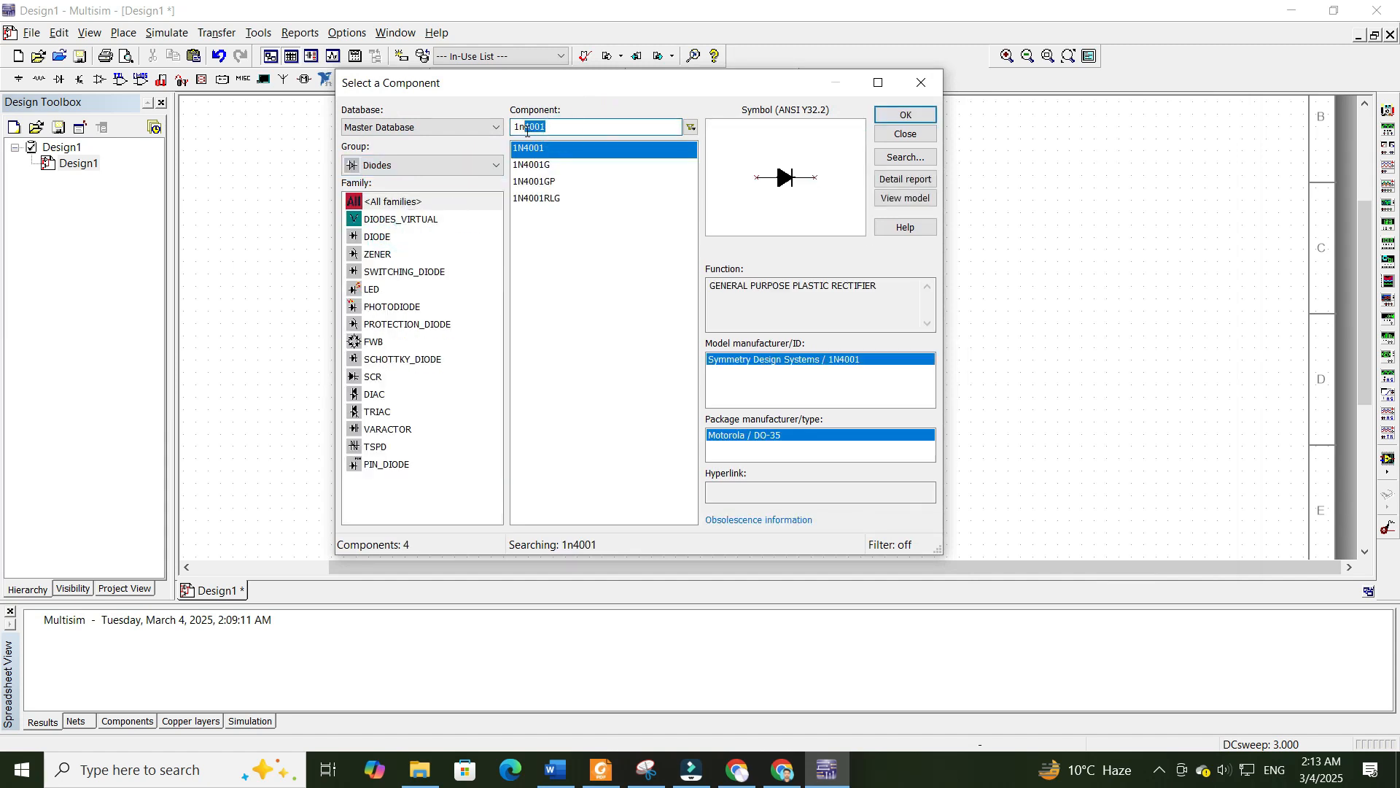
type("414")
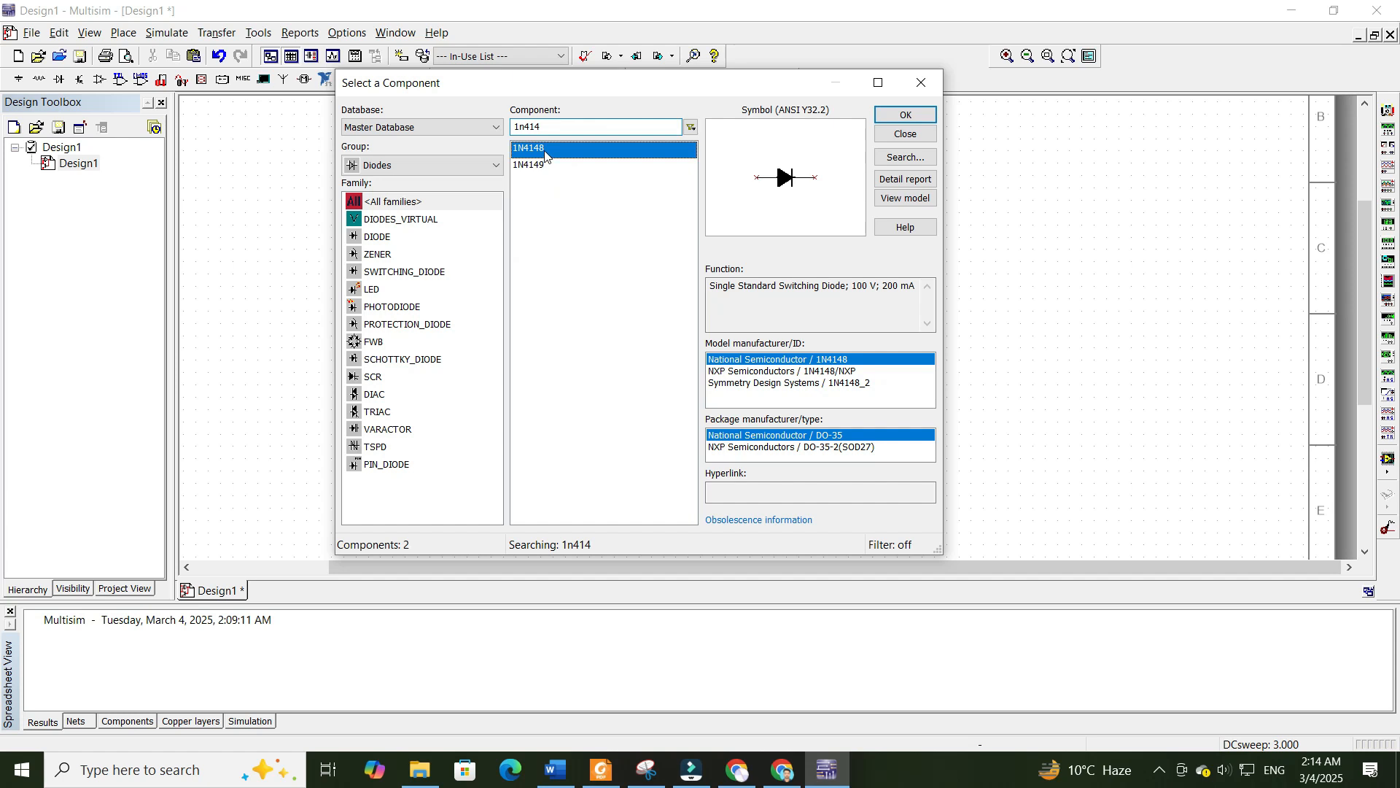
double_click(546, 153)
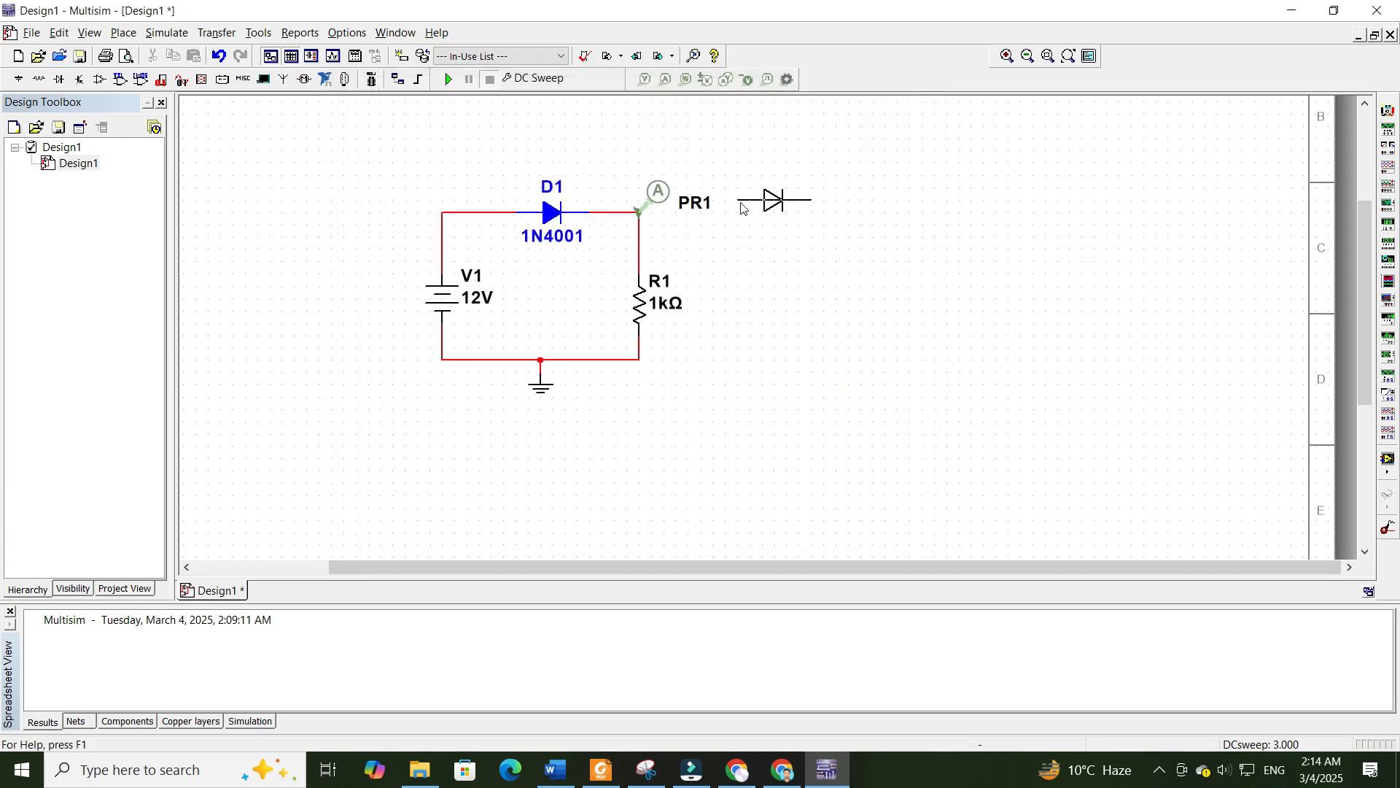
left_click(744, 211)
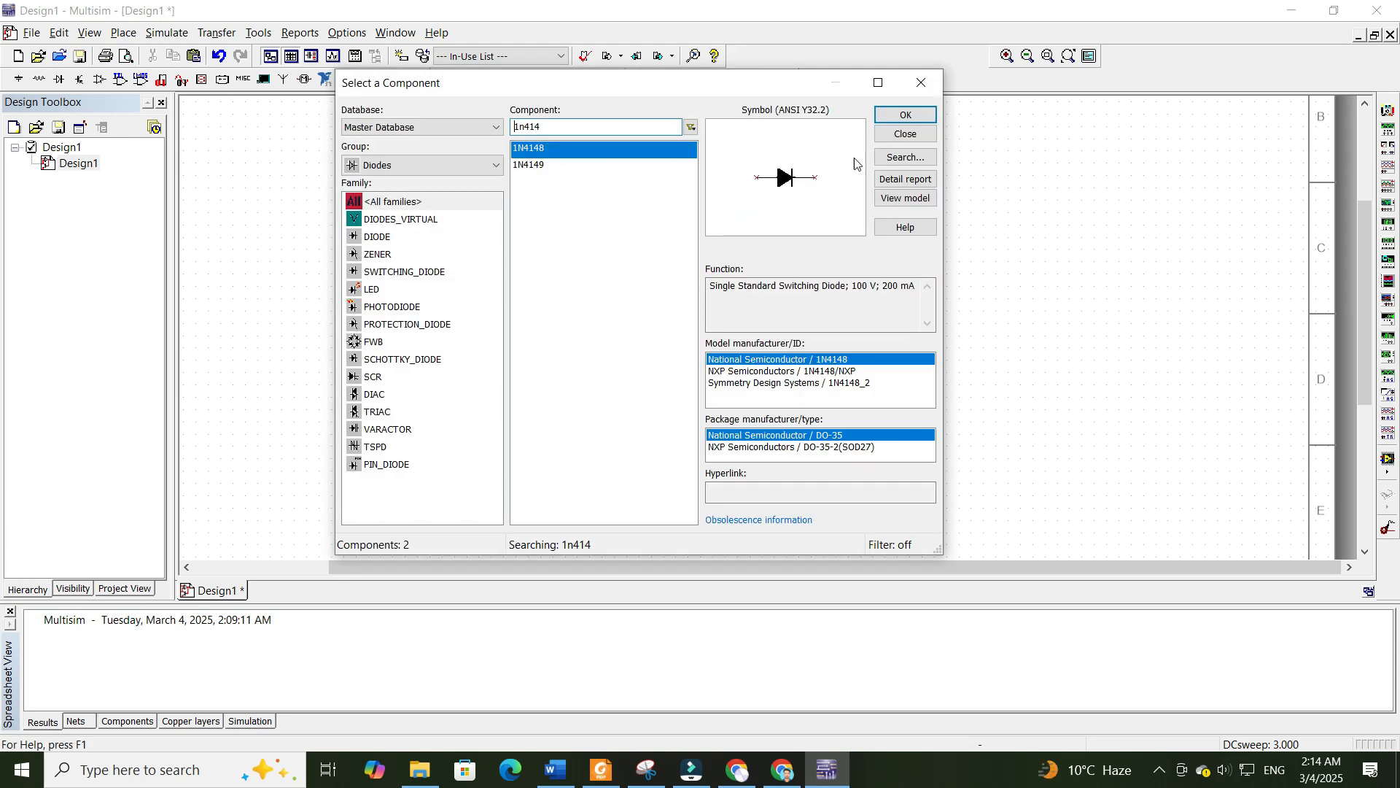
- Place a 1k resistor from the Basic group below the 1N4148 diode and rotate it 90° clockwise
left_click(398, 165)
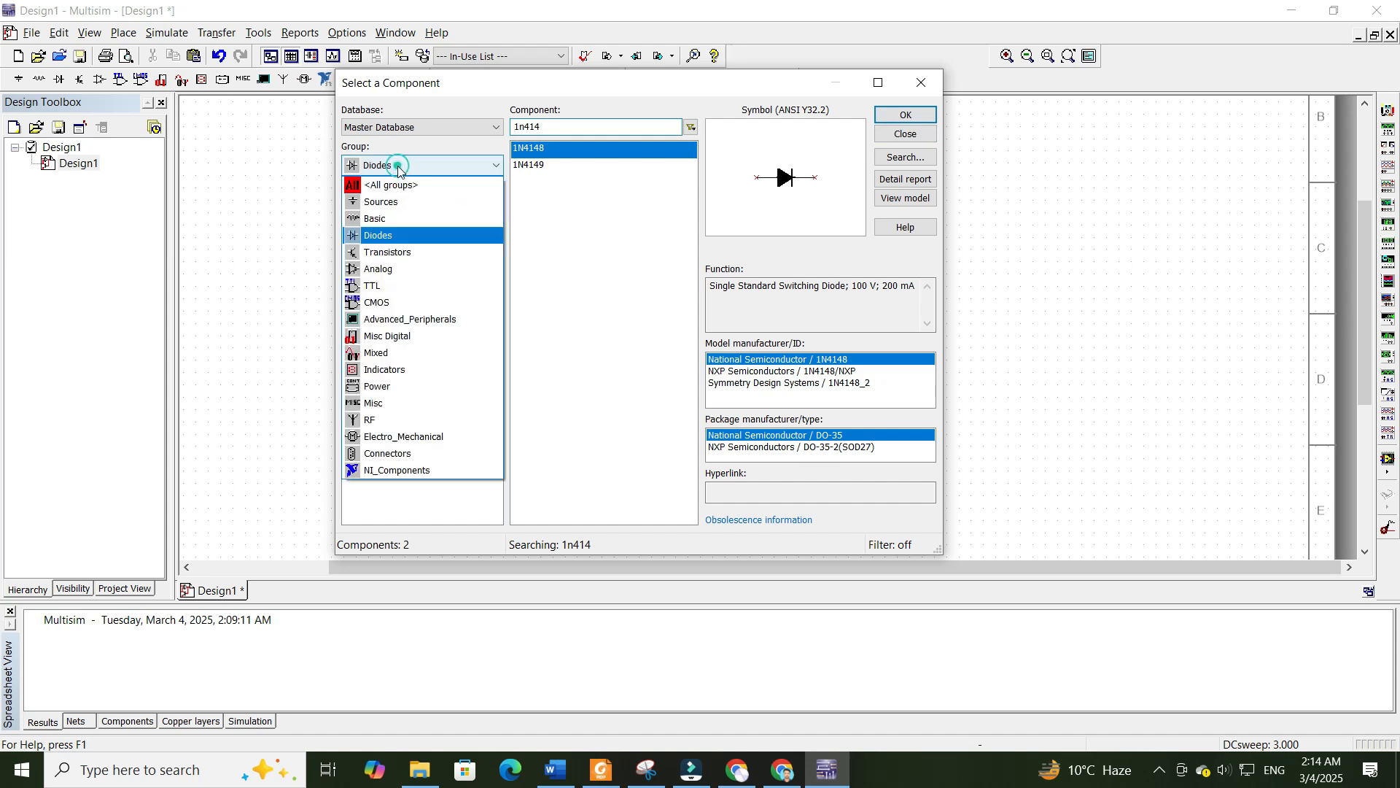
left_click(385, 202)
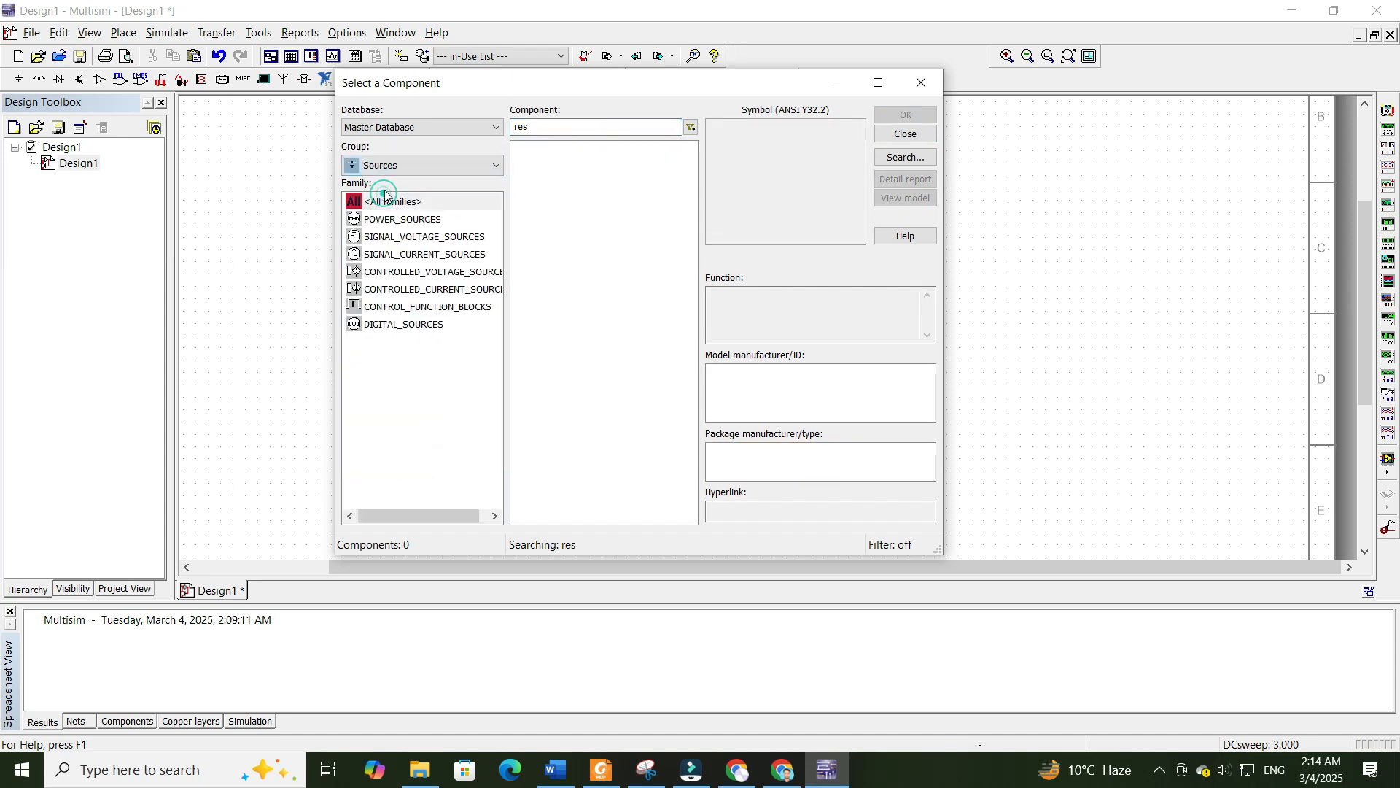
left_click(401, 165)
left_click(388, 218)
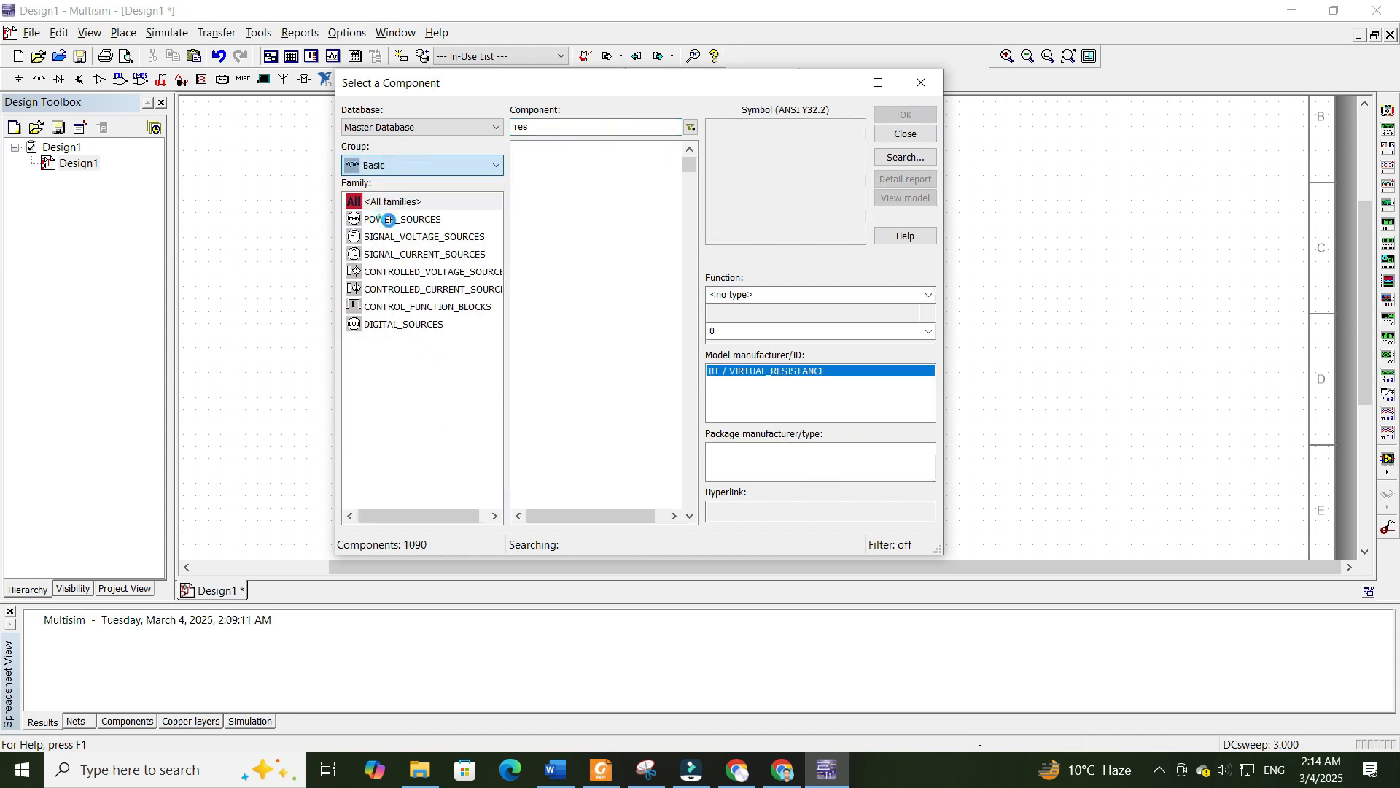
left_click(375, 379)
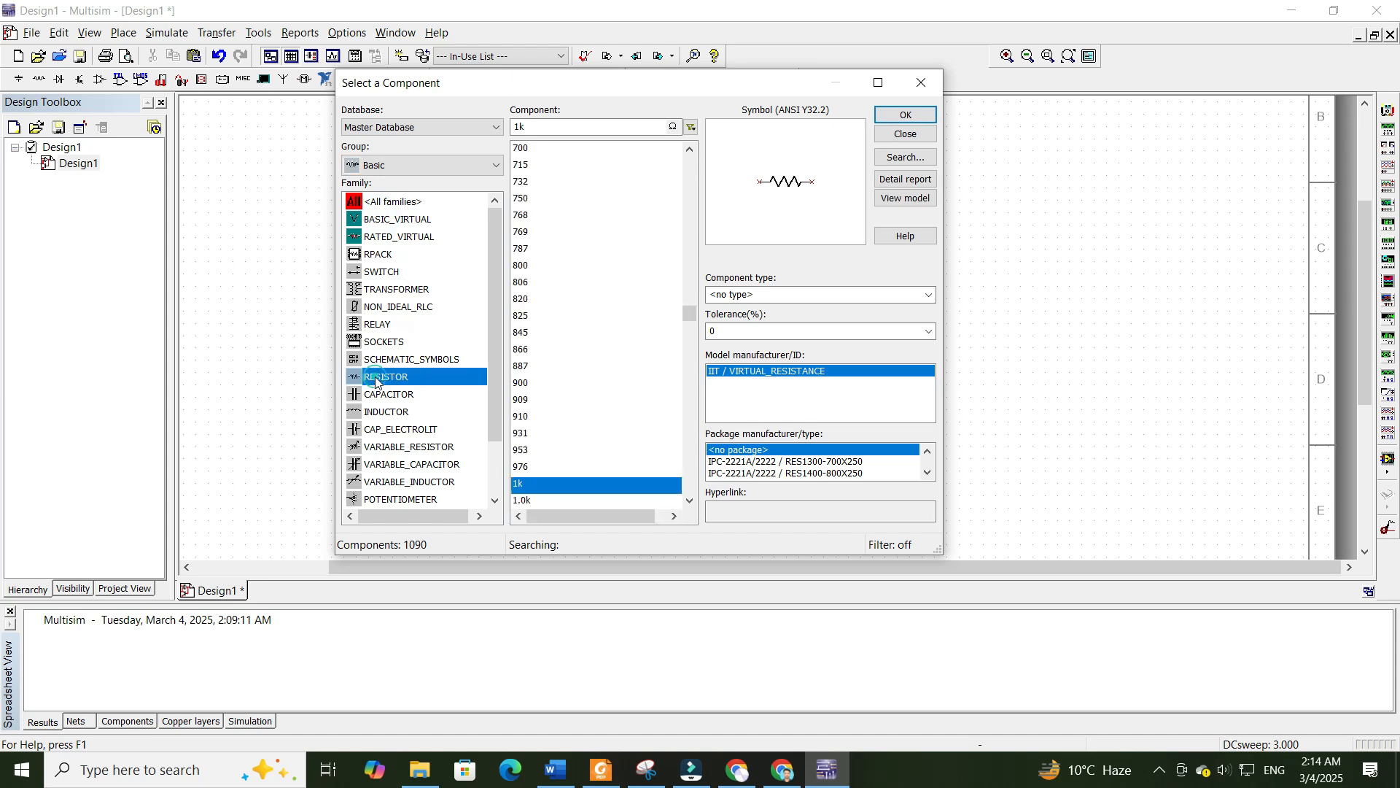
left_click(584, 485)
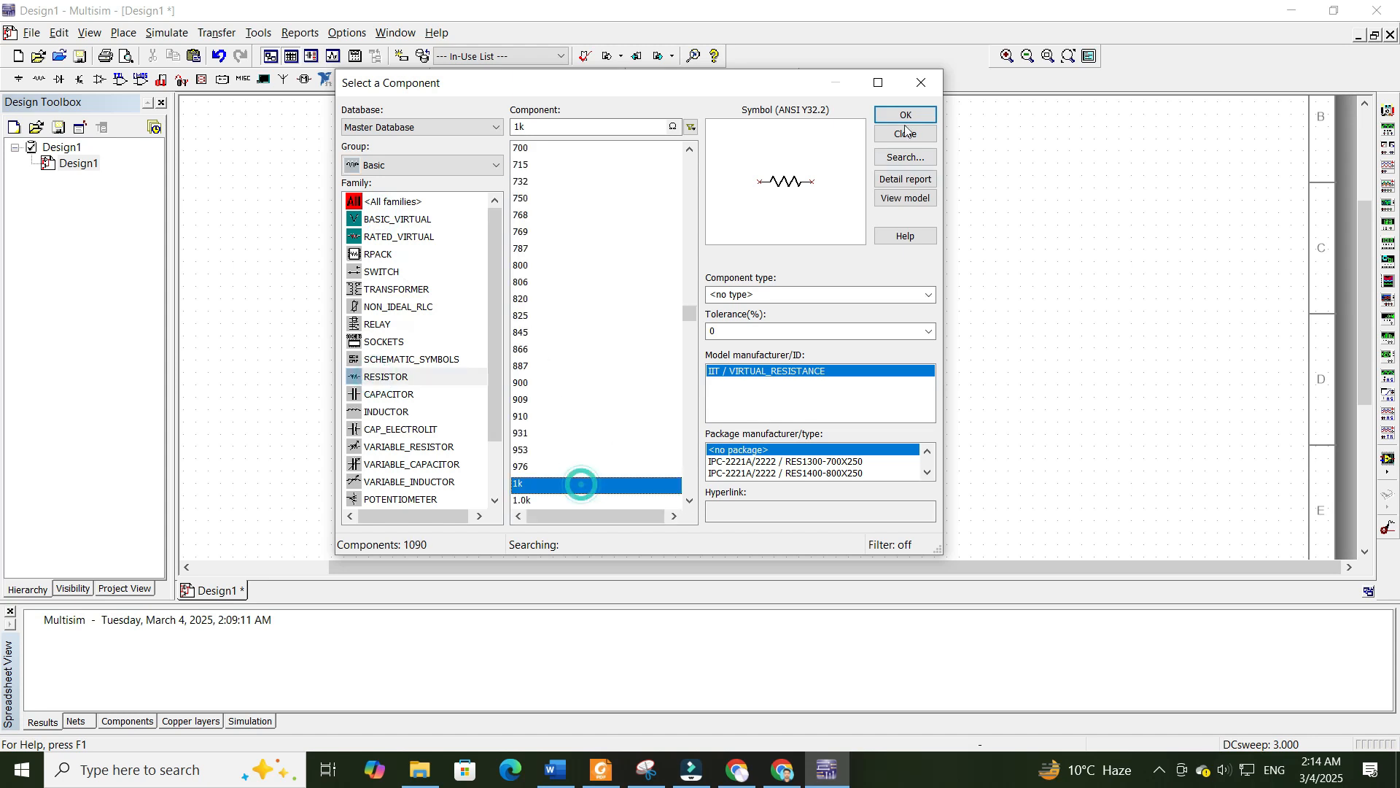
left_click(905, 115)
left_click(807, 304)
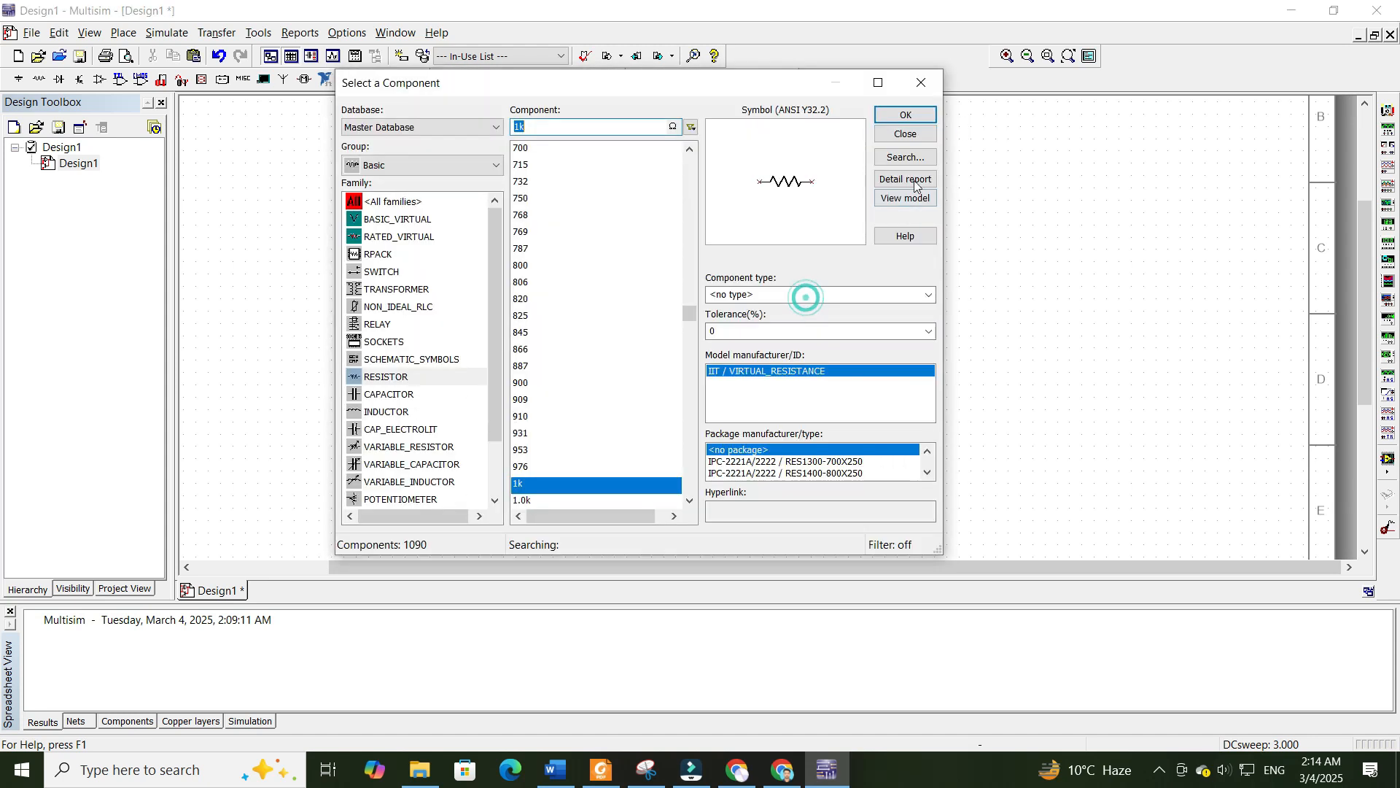
left_click(913, 135)
right_click(837, 304)
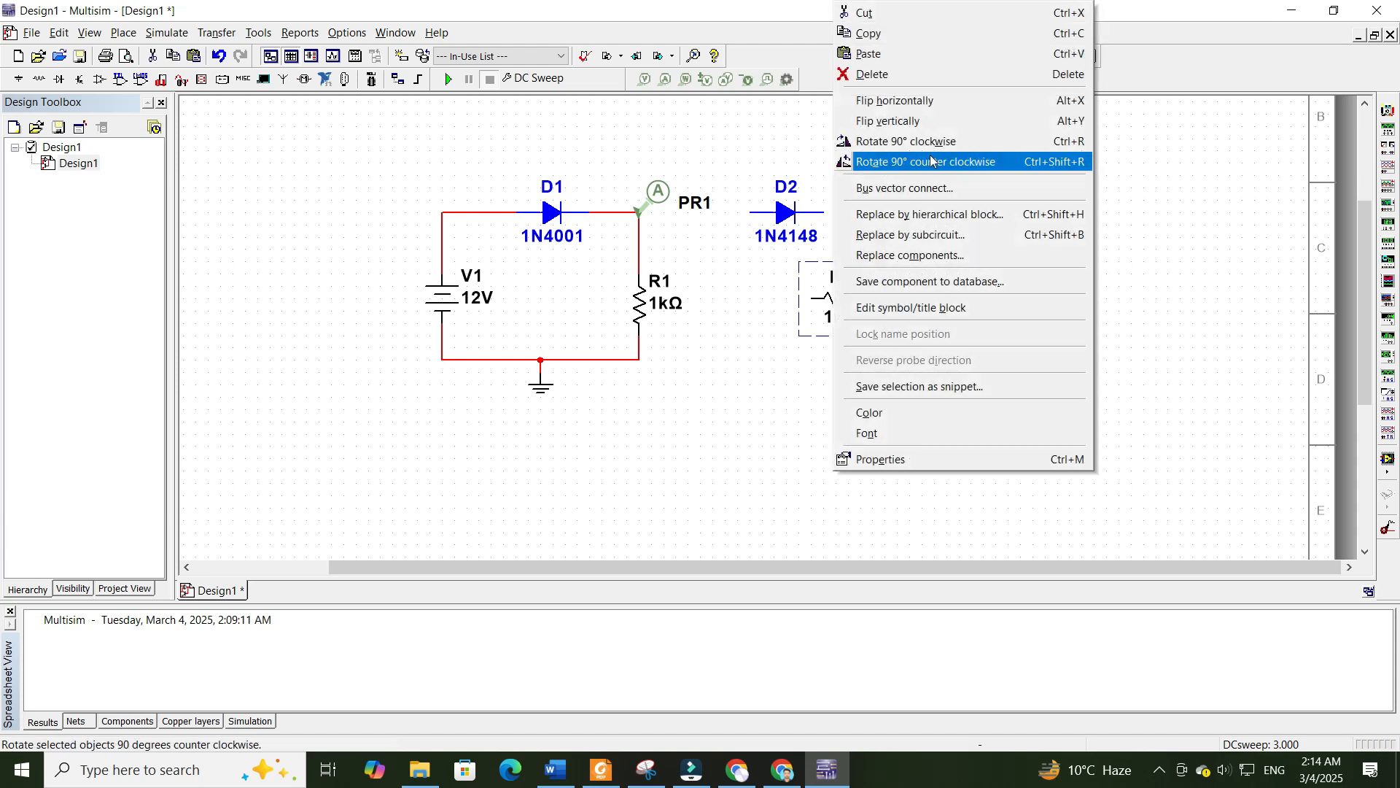
left_click(928, 140)
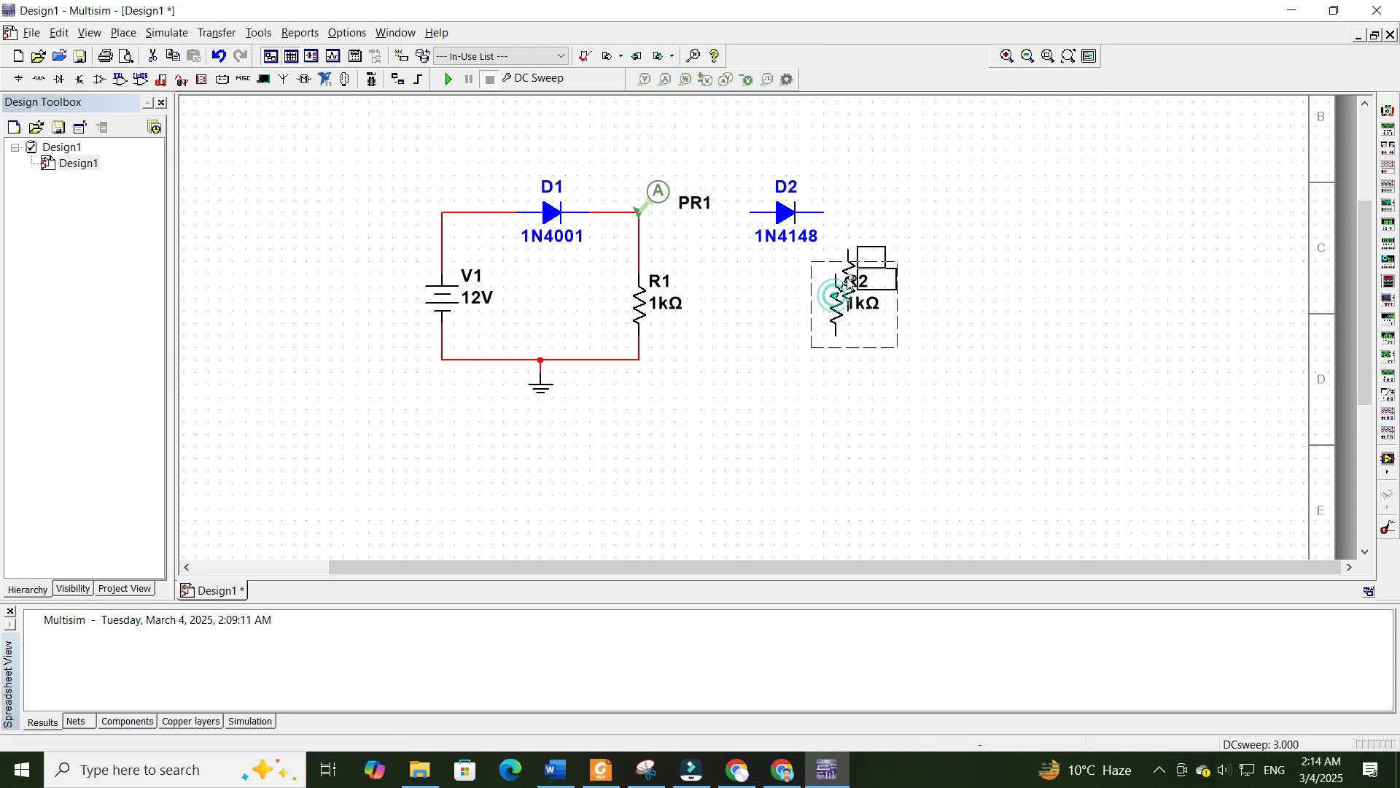
- Position the 1 kΩ resistor R2 below D2's cathode and wire it between D2 and the ground rail at R1's lower end
left_click_drag(837, 305, 833, 225)
left_click(827, 215)
left_click(848, 250)
left_click(846, 313)
left_click(640, 360)
mouse_move(845, 277)
left_mouse_down()
mouse_move(844, 301)
mouse_move(844, 290)
left_mouse_up()
left_click(928, 241)
- Wire D2's anode to the V1–D1 node, routing above D1, and place a current probe at the D2–R2 junction
left_click(753, 212)
left_click(750, 162)
left_click(442, 212)
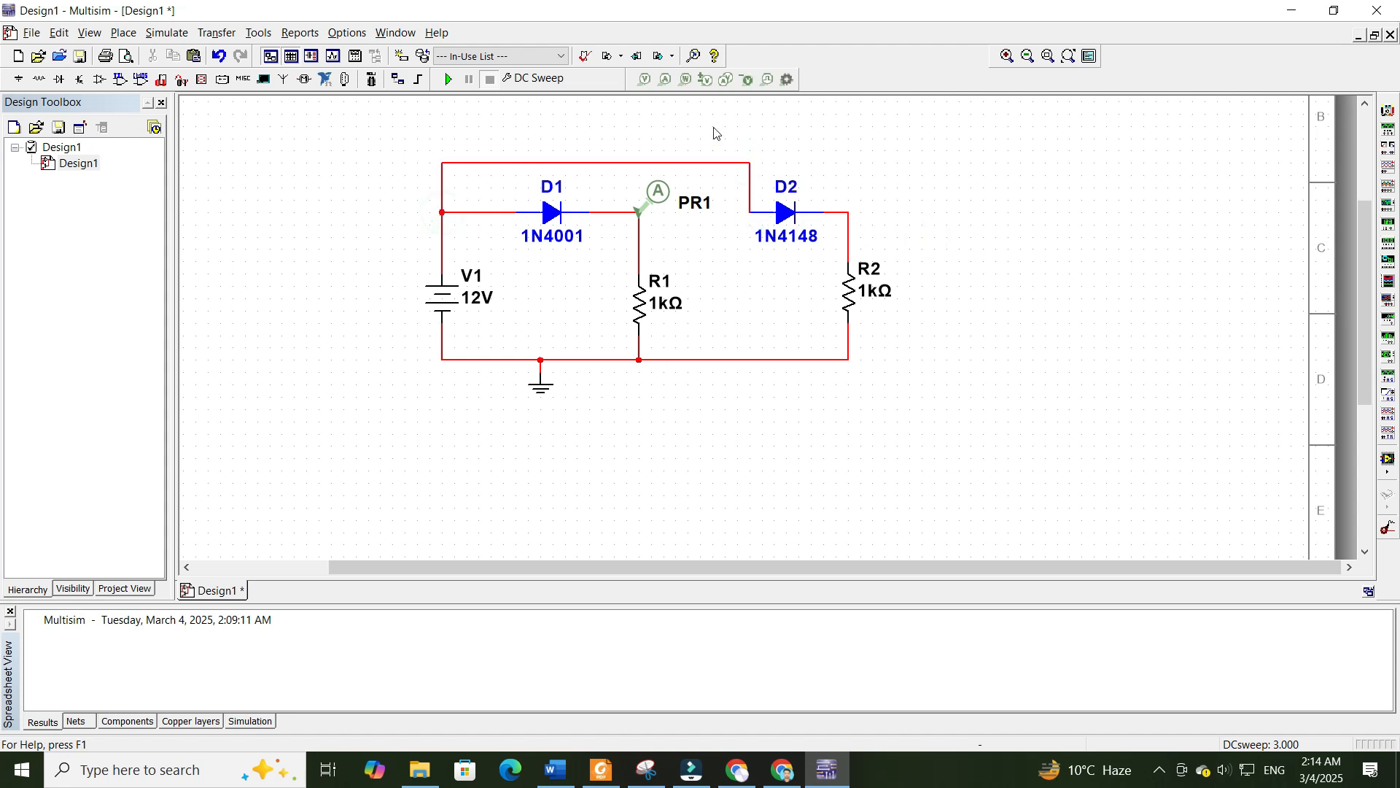
left_click(664, 79)
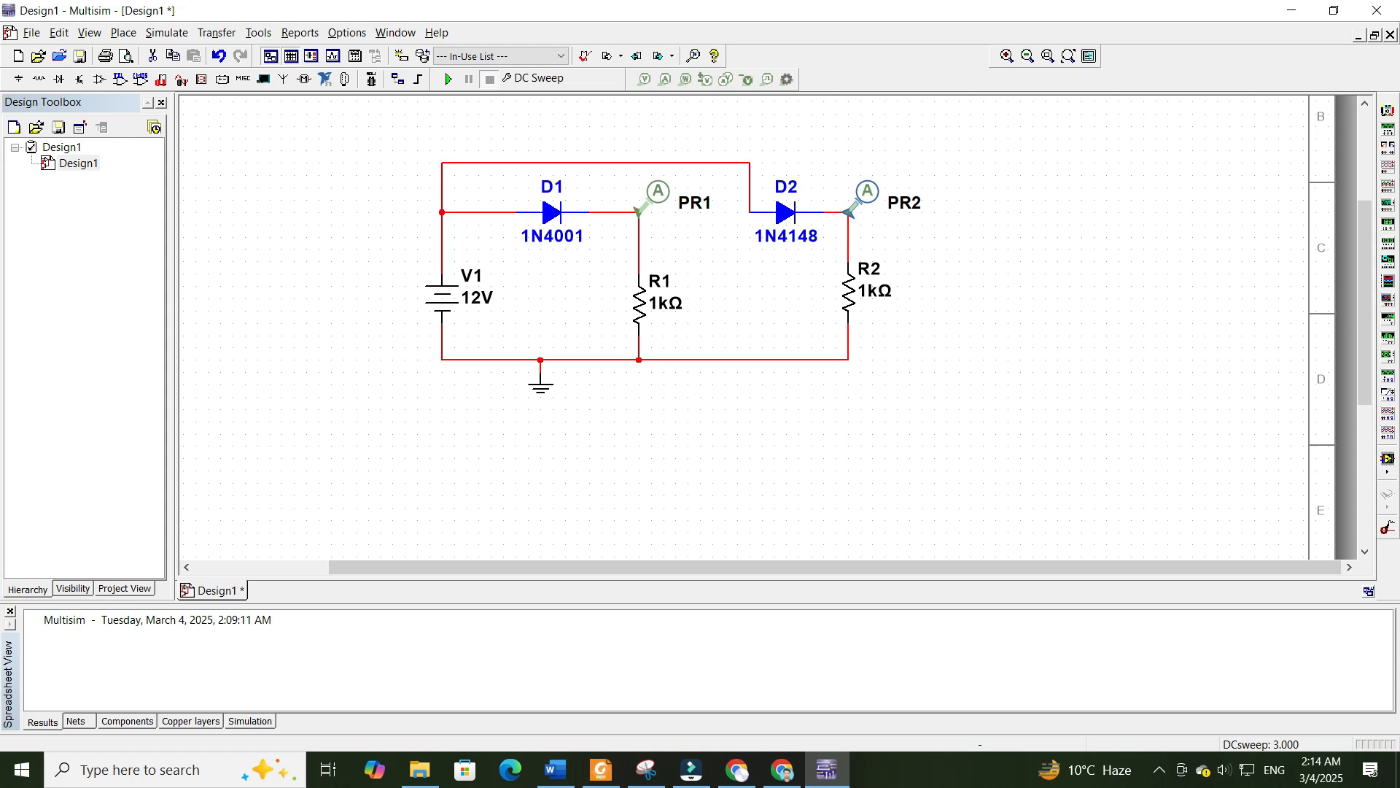
left_click(851, 214)
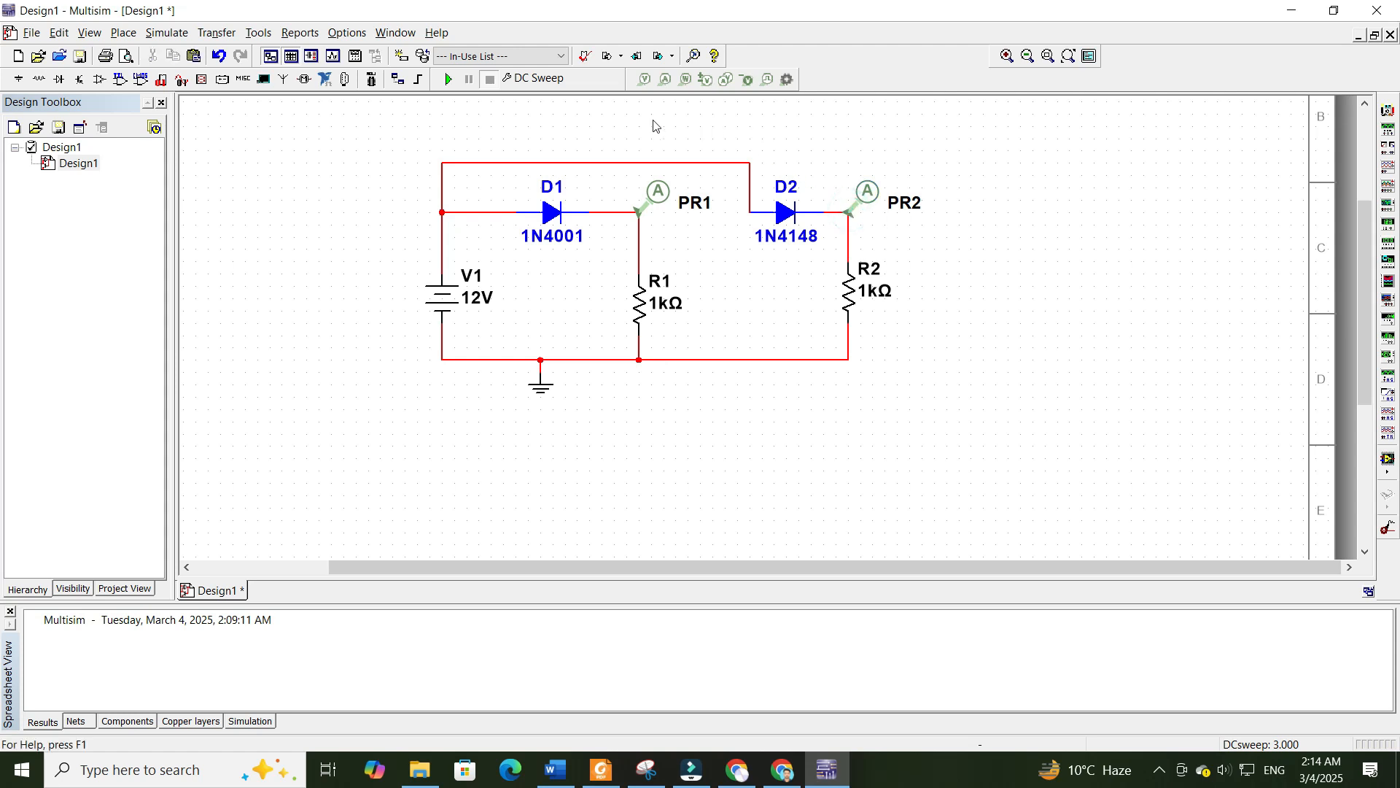
- Set the DC sweep start value to -200 V, add I(D2[ID]) to the output variables, and run the sweep
left_click(523, 78)
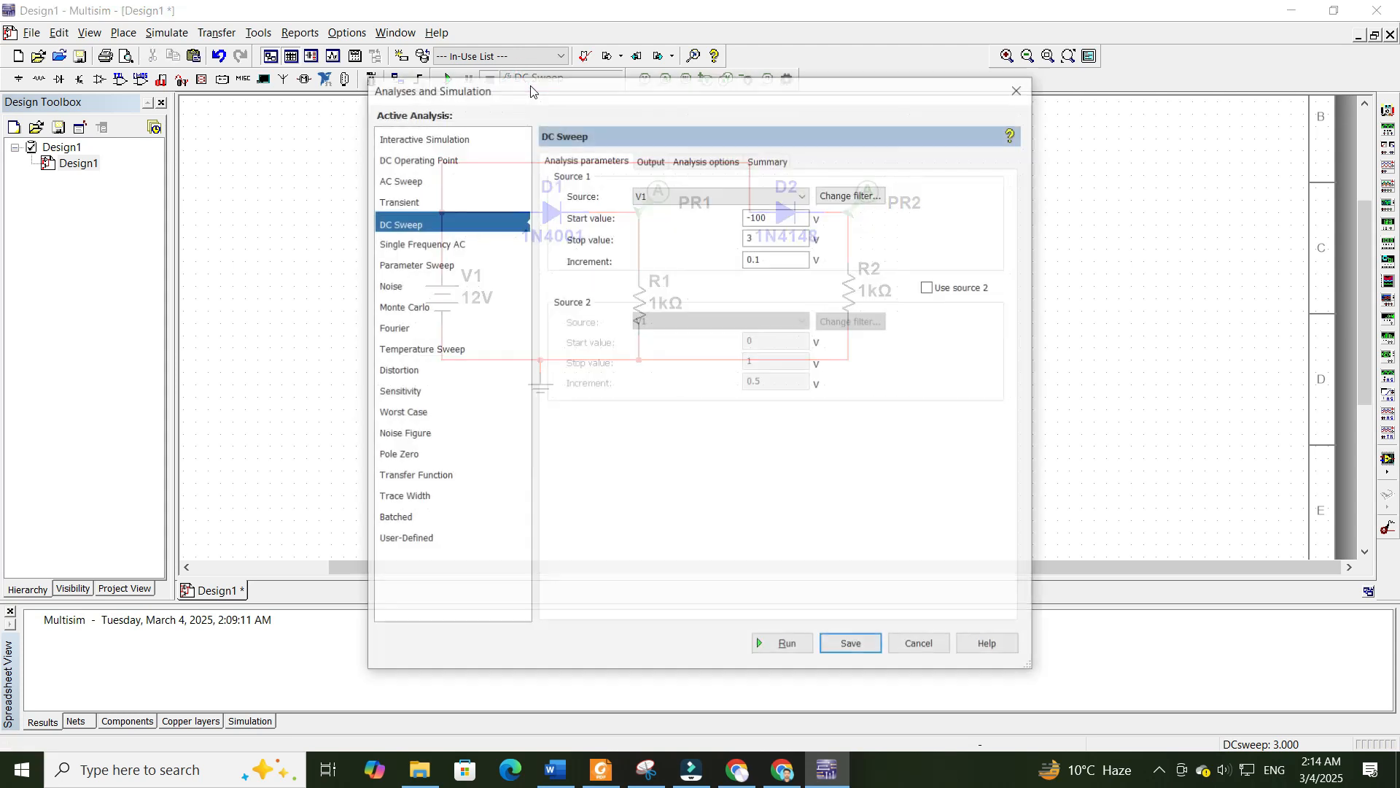
left_click(802, 195)
left_click(802, 198)
left_click(756, 217)
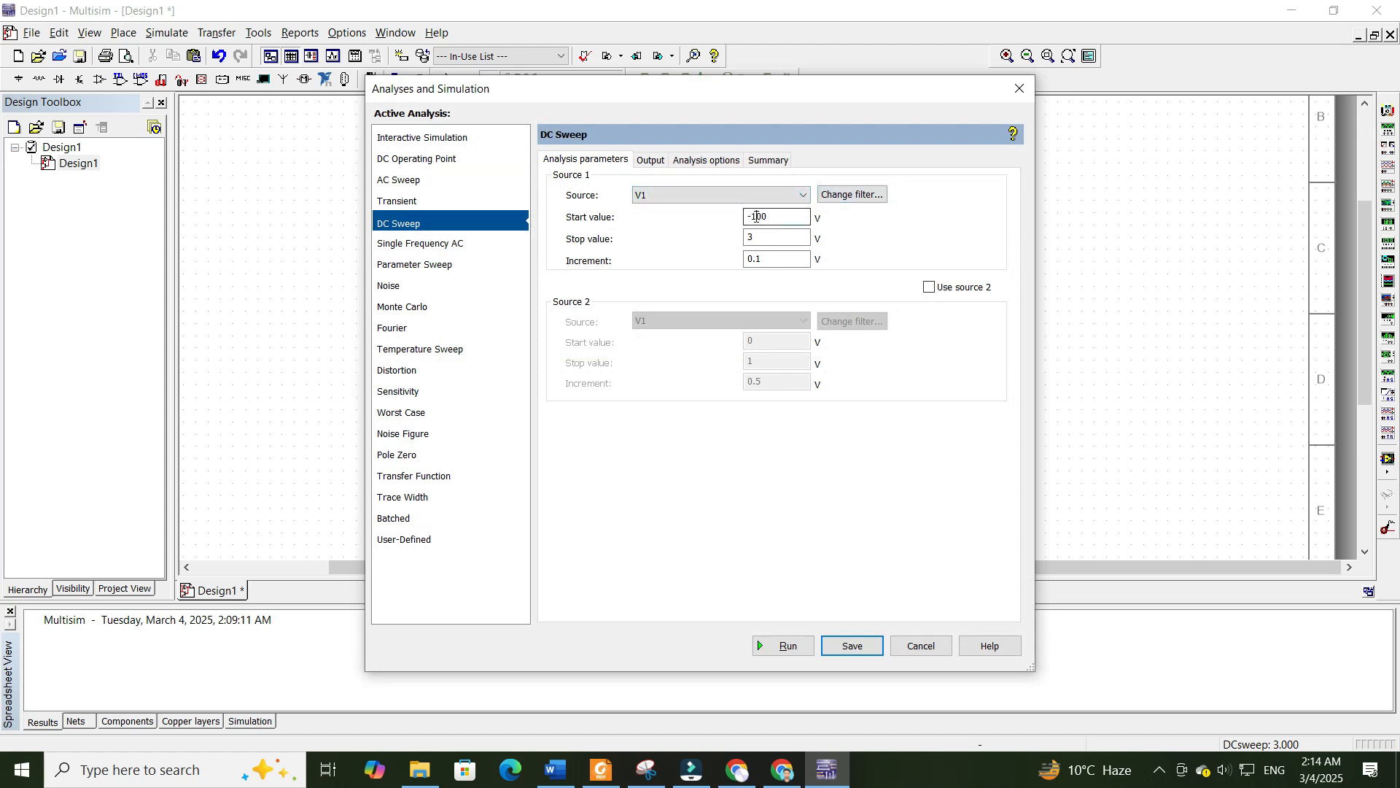
type("2")
left_click(651, 160)
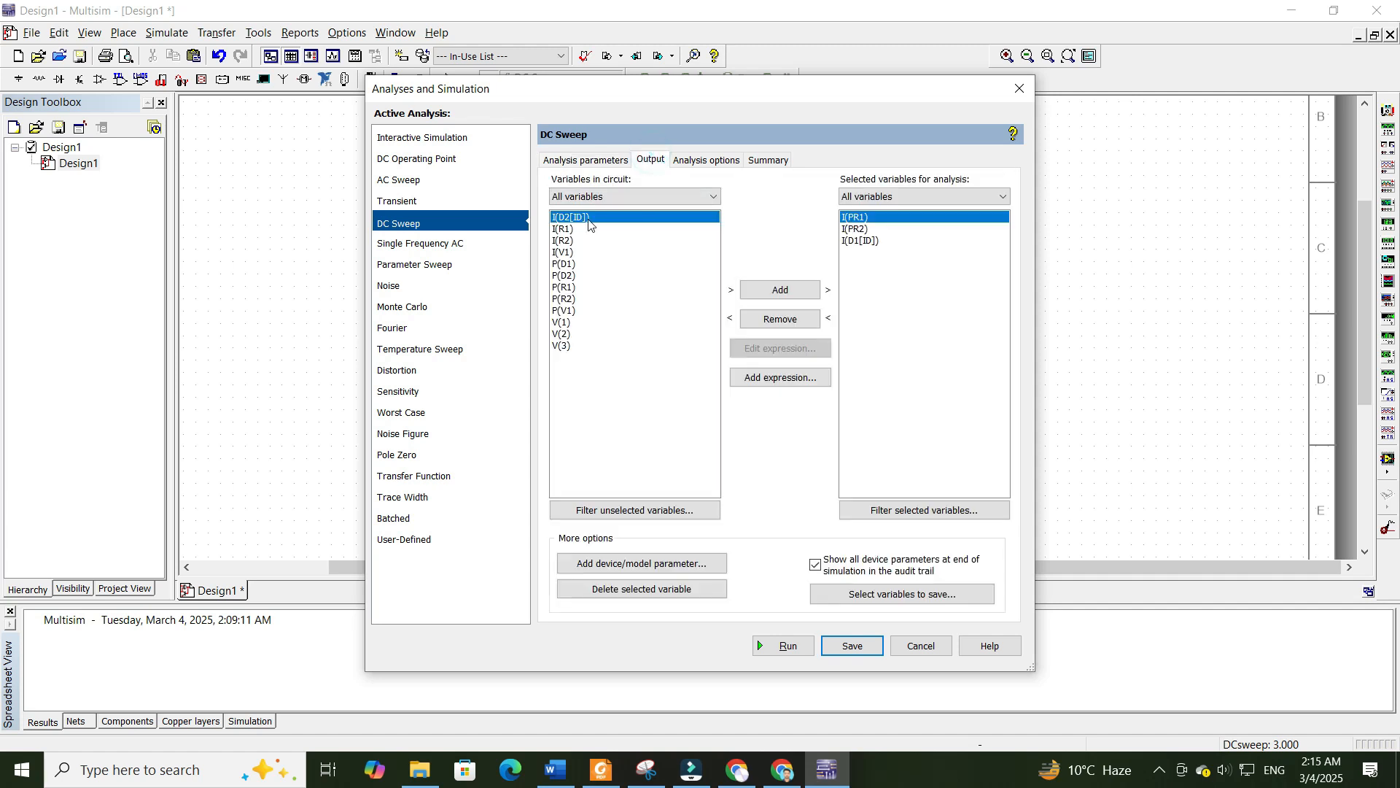
left_click(792, 295)
left_click(777, 646)
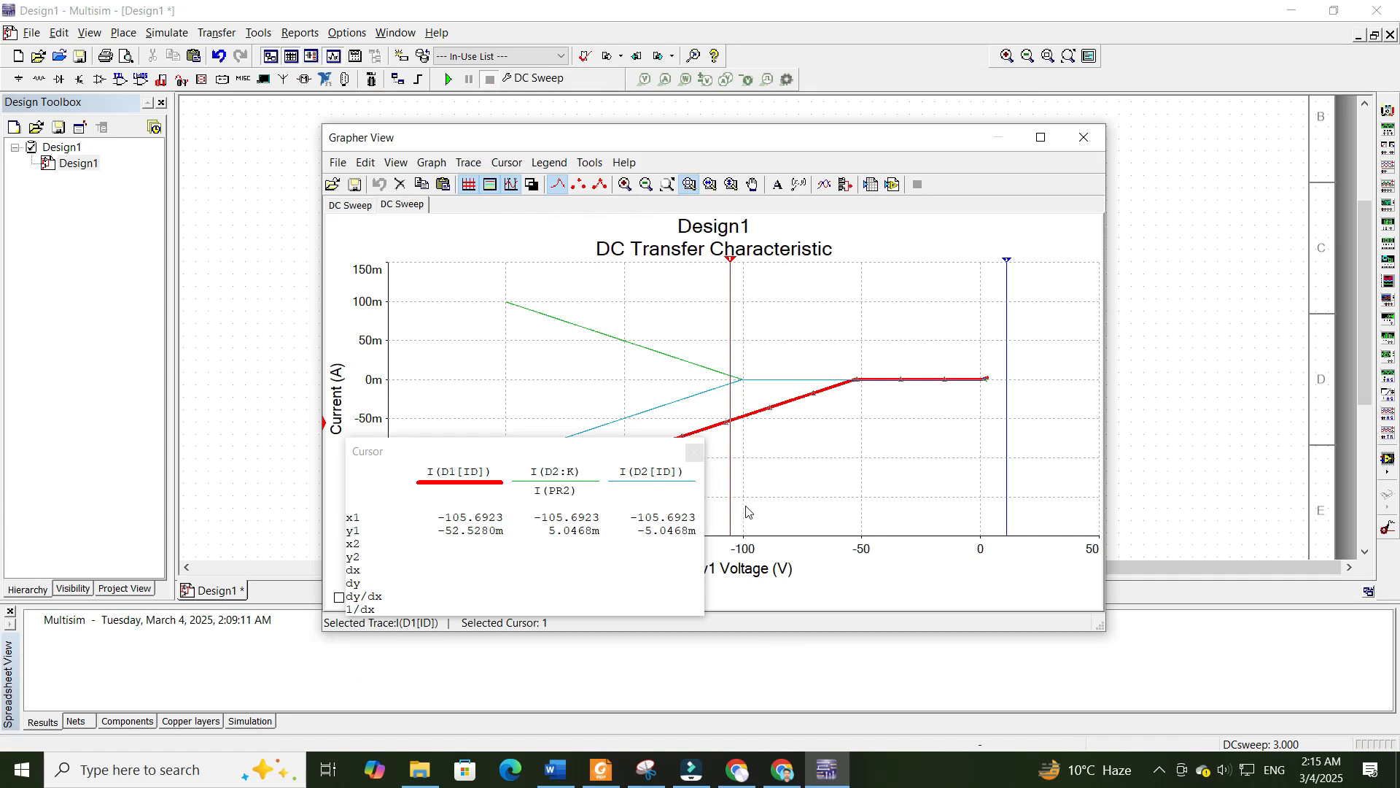
- Hide the I(PR2) trace and set the I(D2[ID]) trace width to 4, keeping the cursor readout clear of the graph
left_click_drag(631, 454, 447, 280)
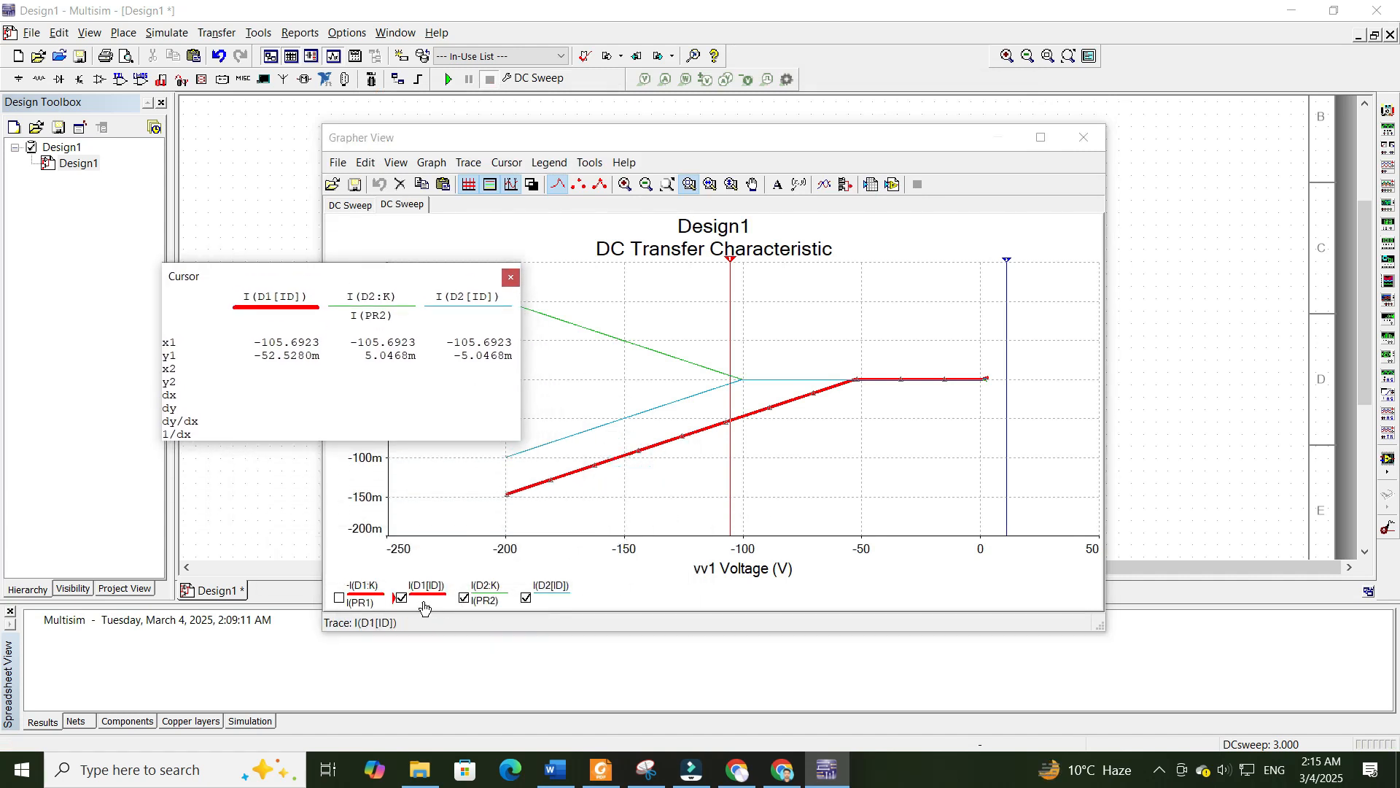
left_click(463, 598)
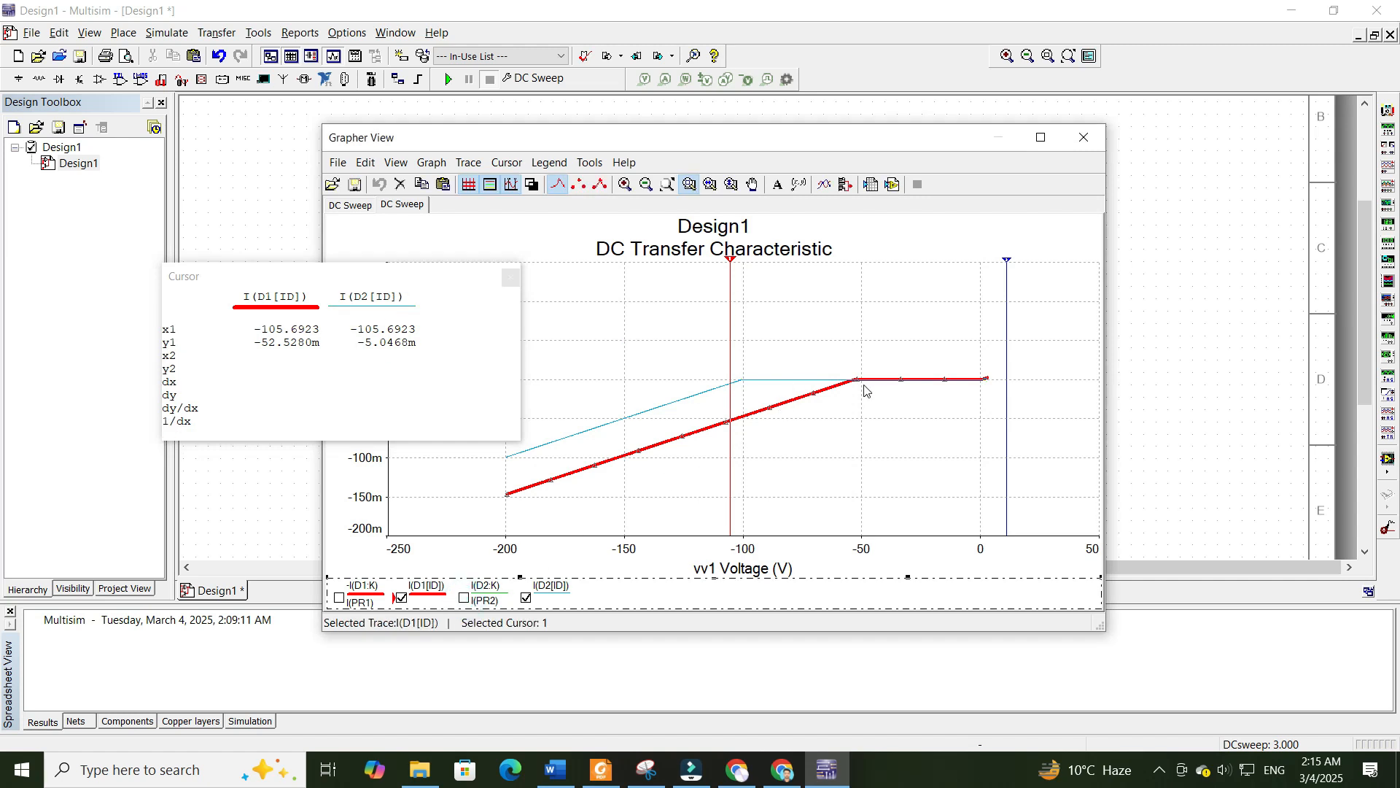
left_click(771, 380)
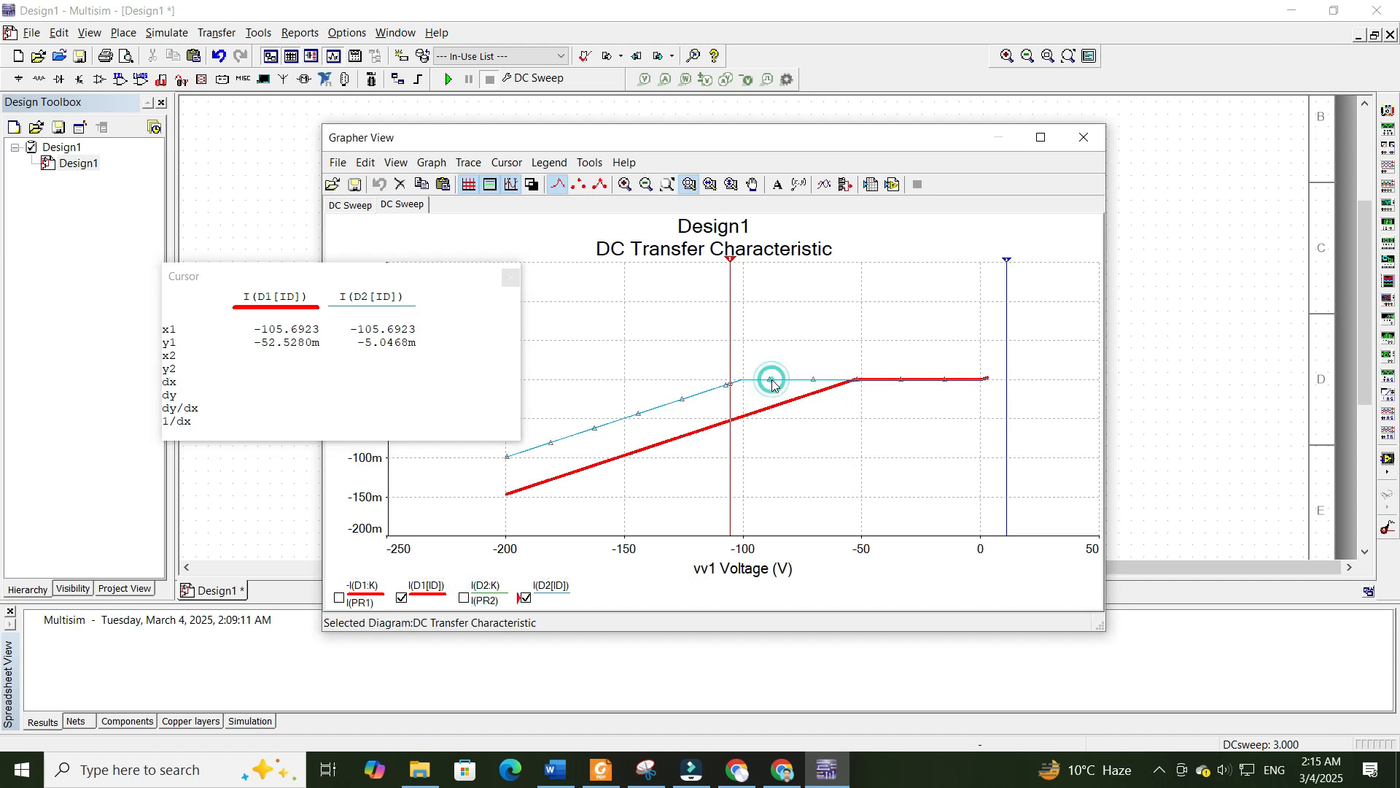
right_click(773, 381)
mouse_move(822, 444)
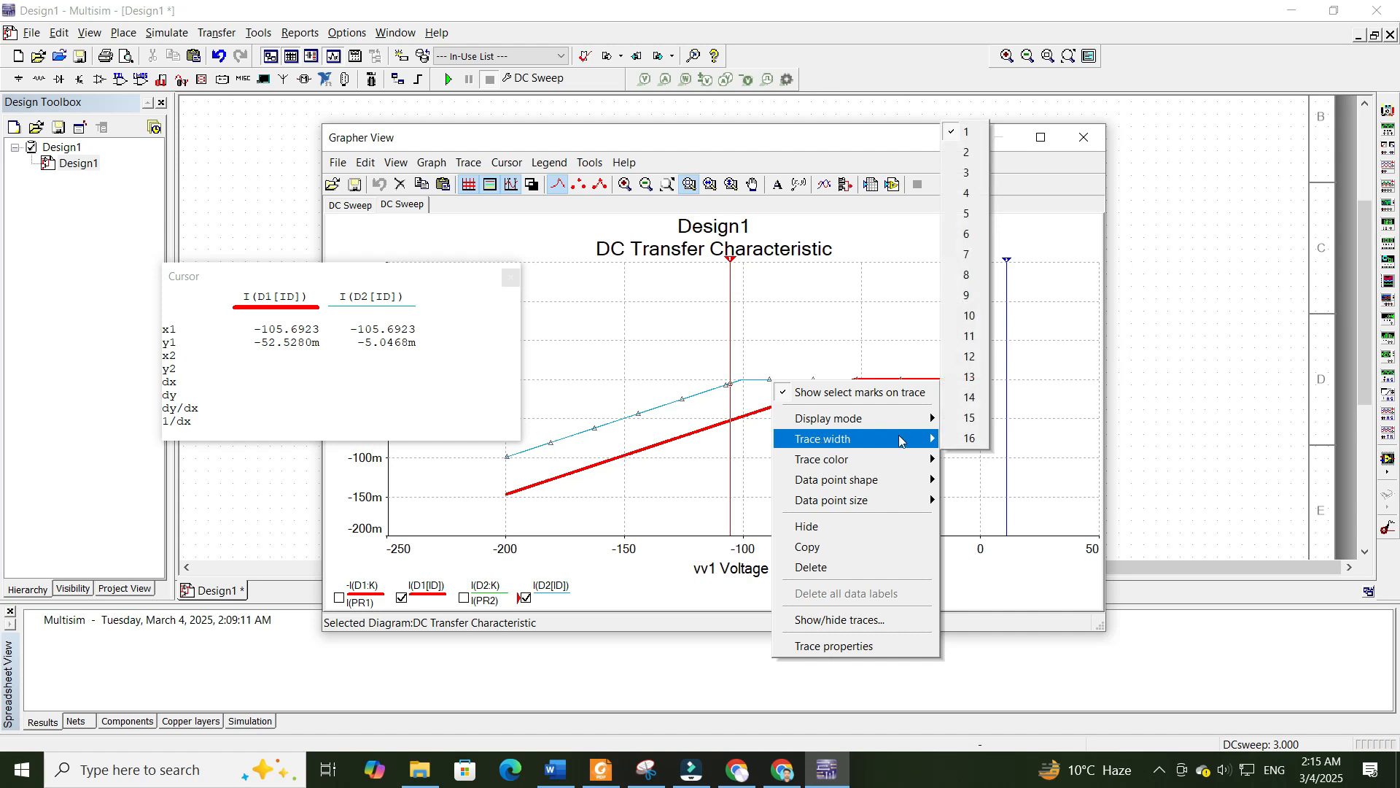
left_click(955, 195)
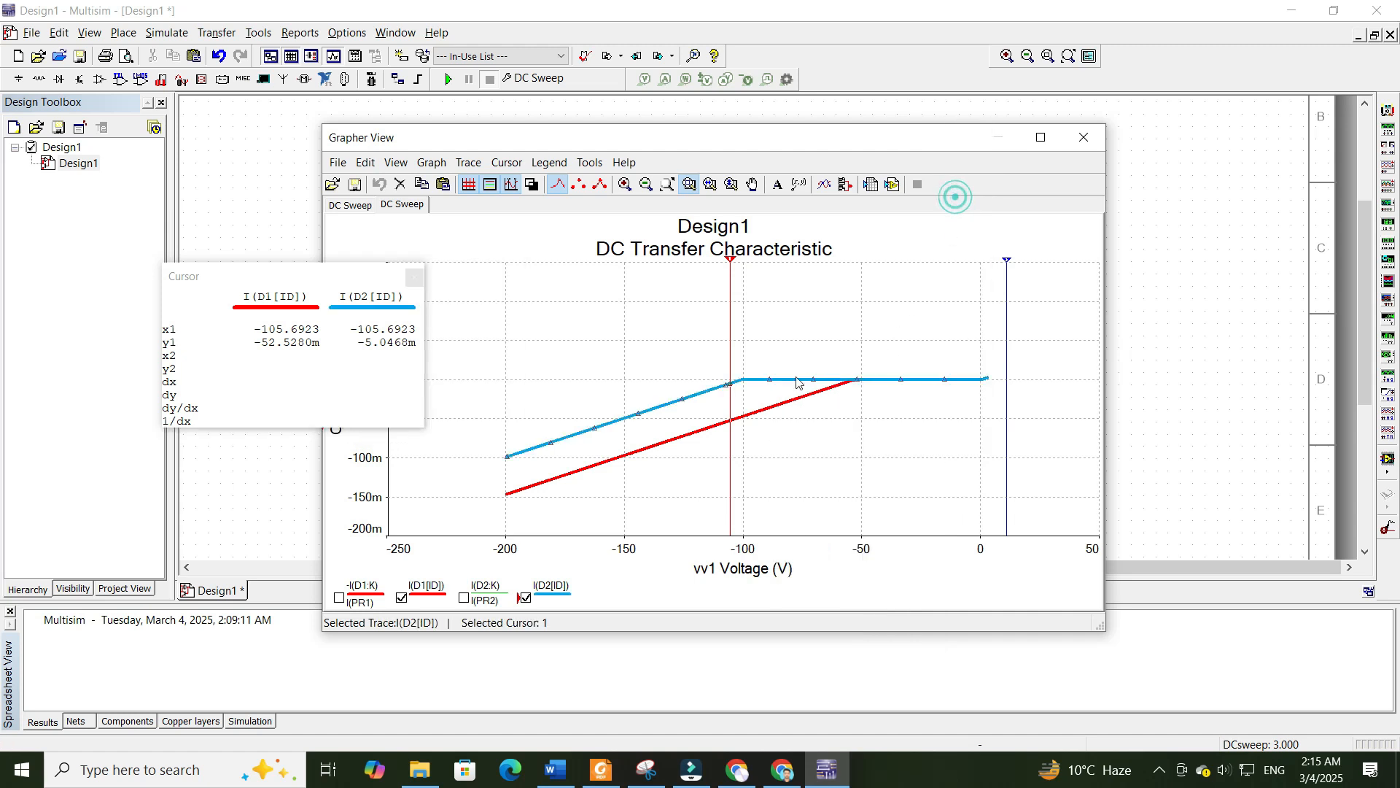
left_click(842, 430)
left_click_drag(342, 285, 251, 256)
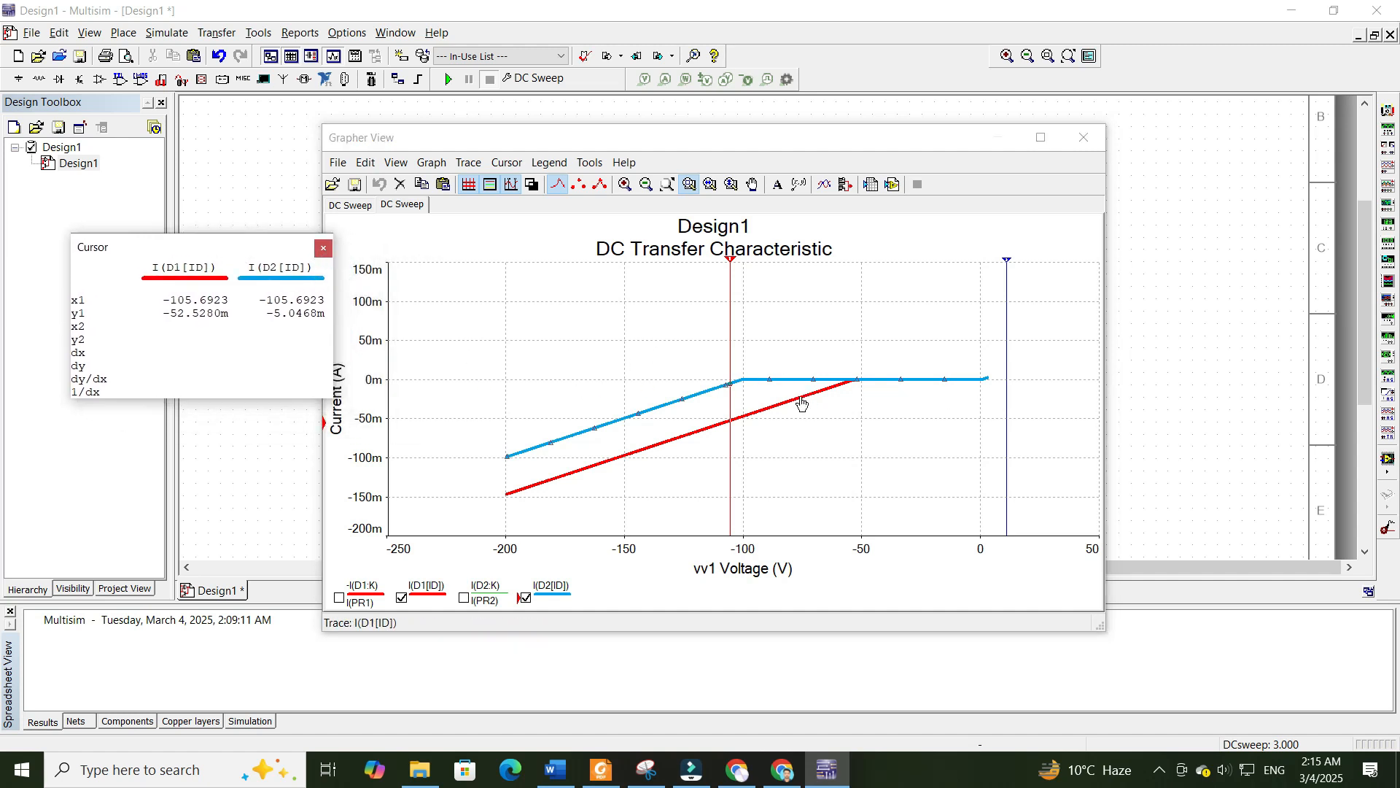
left_click(817, 380)
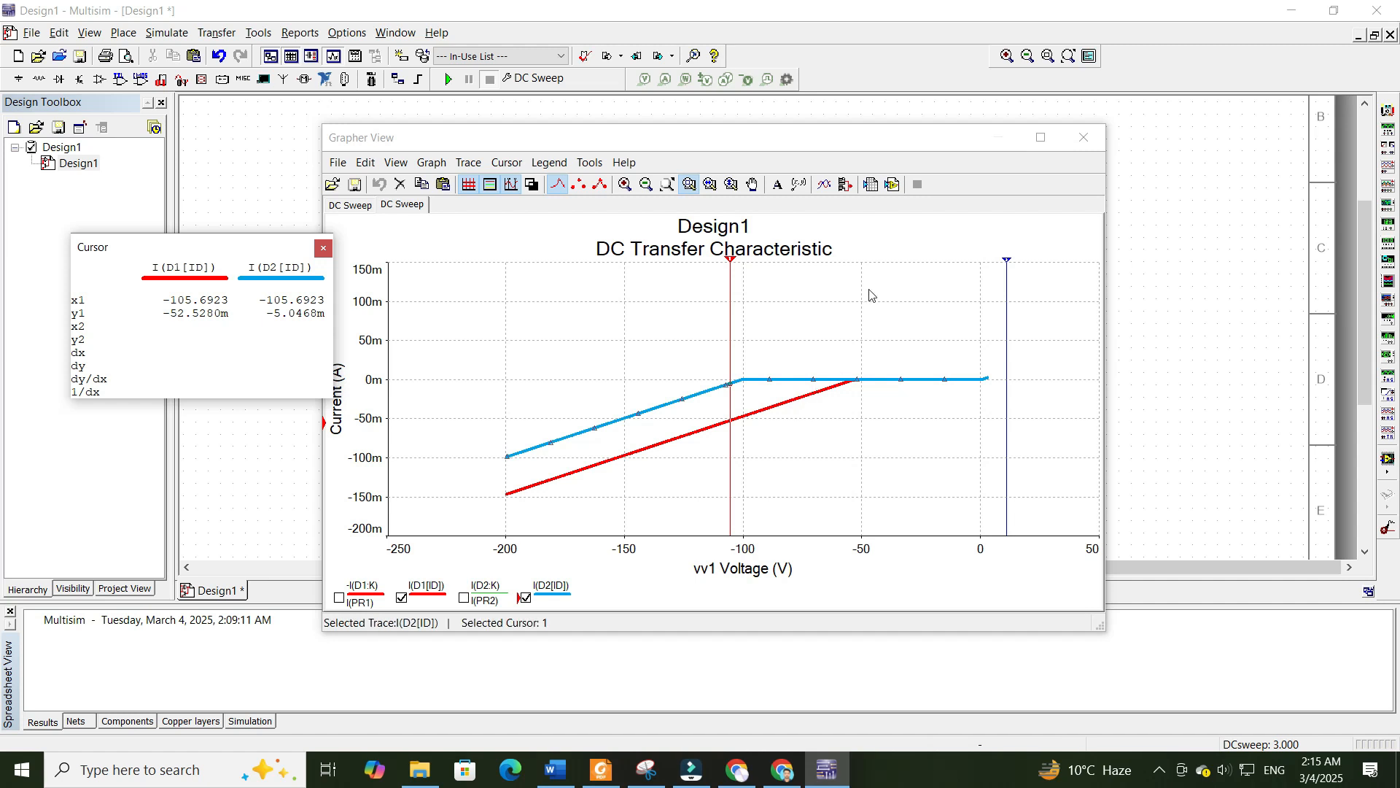
- Zoom in on the forward region near 0 V and place cursor 2 at the 1N4001's turn-on knee, about 0.47 V
left_click(689, 184)
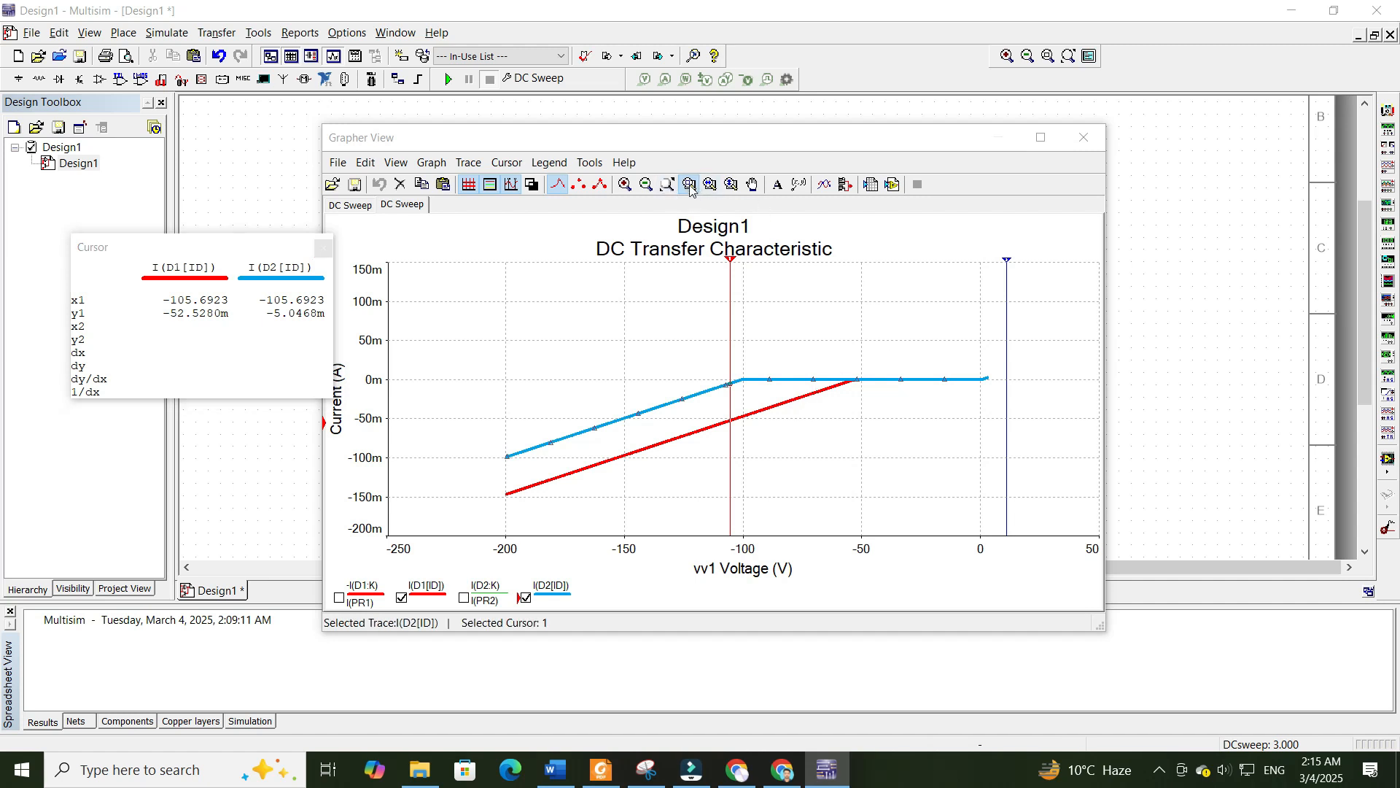
left_click_drag(974, 371, 992, 391)
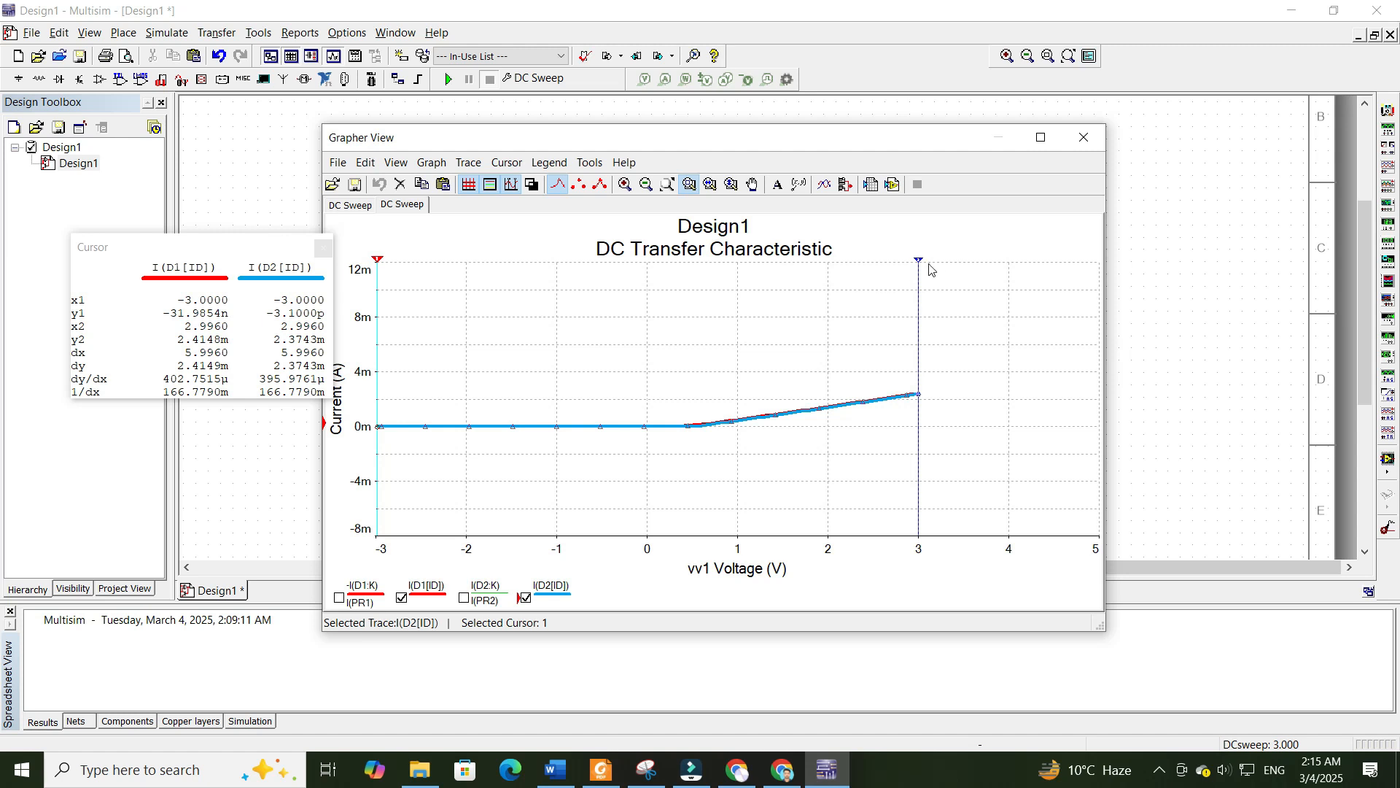
left_click_drag(916, 267, 701, 347)
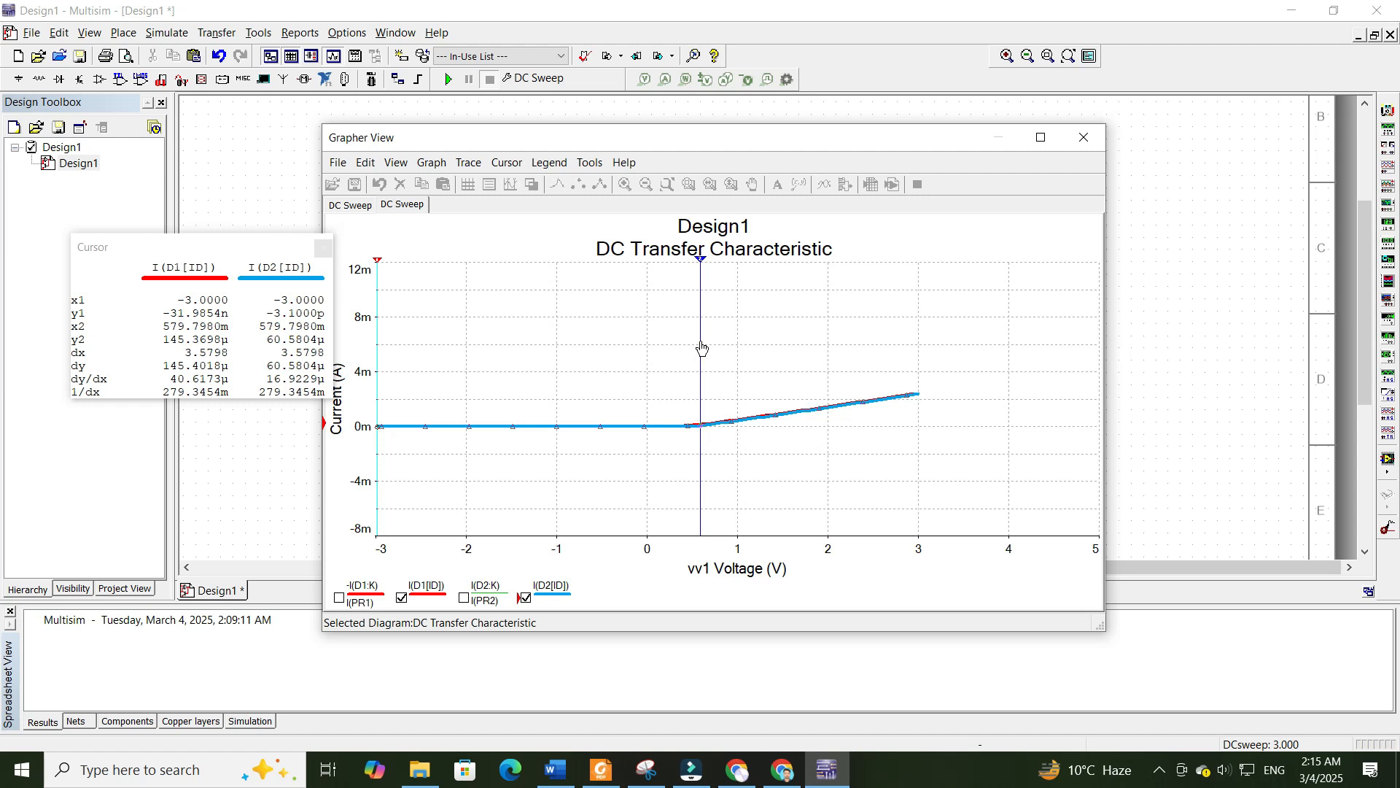
mouse_move(703, 347)
left_mouse_down()
mouse_move(681, 350)
mouse_move(693, 360)
left_mouse_up()
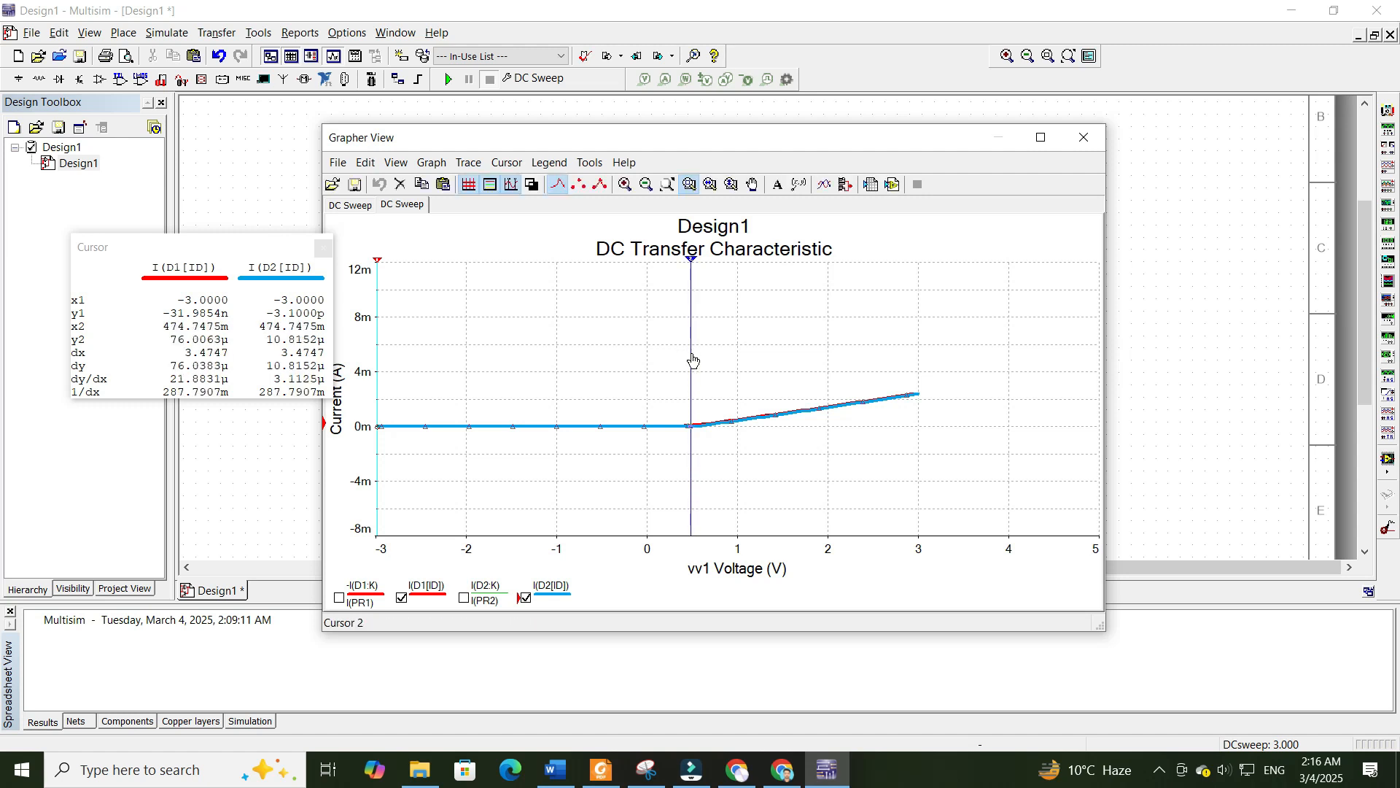
- Move cursor 2 to the 1N4148's turn-on knee, about 0.67 V
left_click(685, 428)
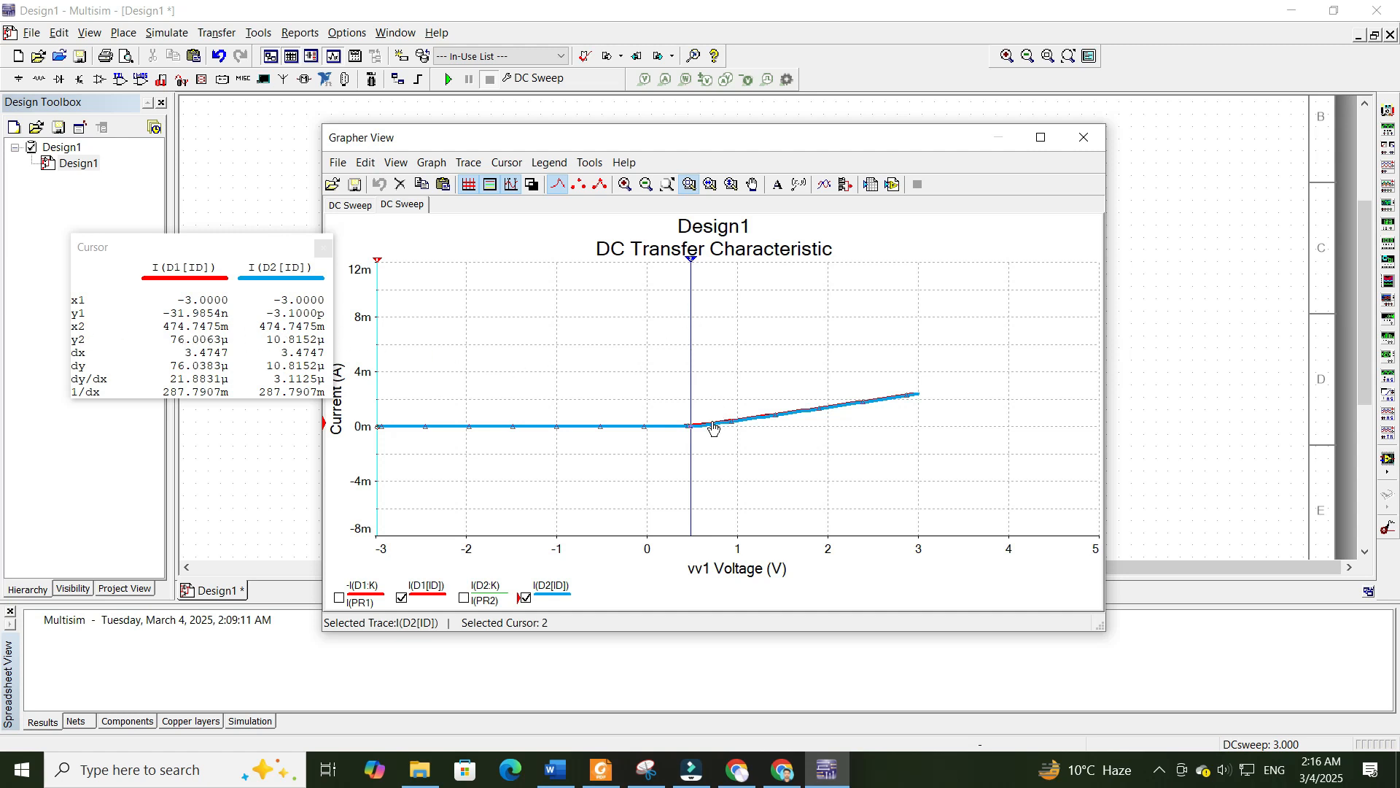
left_click_drag(692, 259, 708, 288)
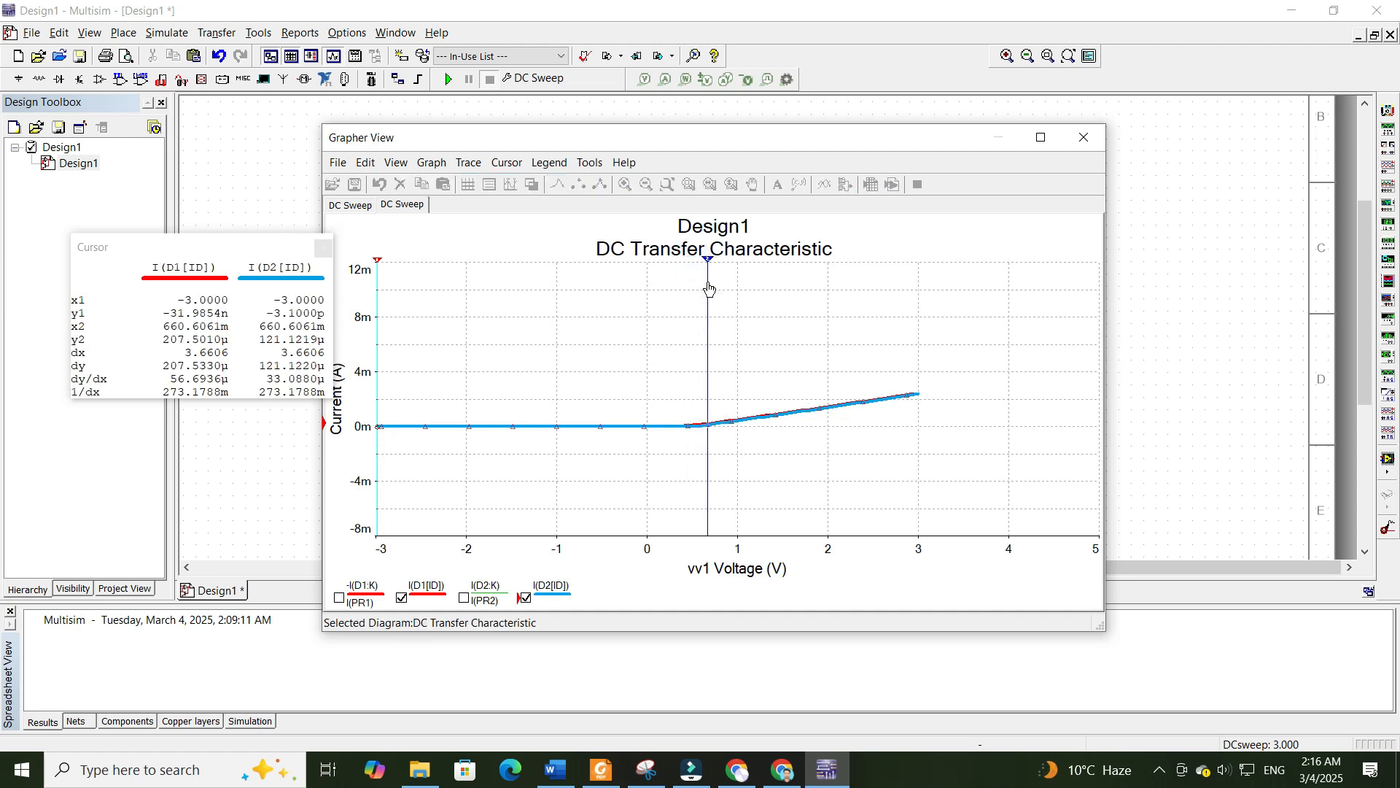
left_click(711, 290)
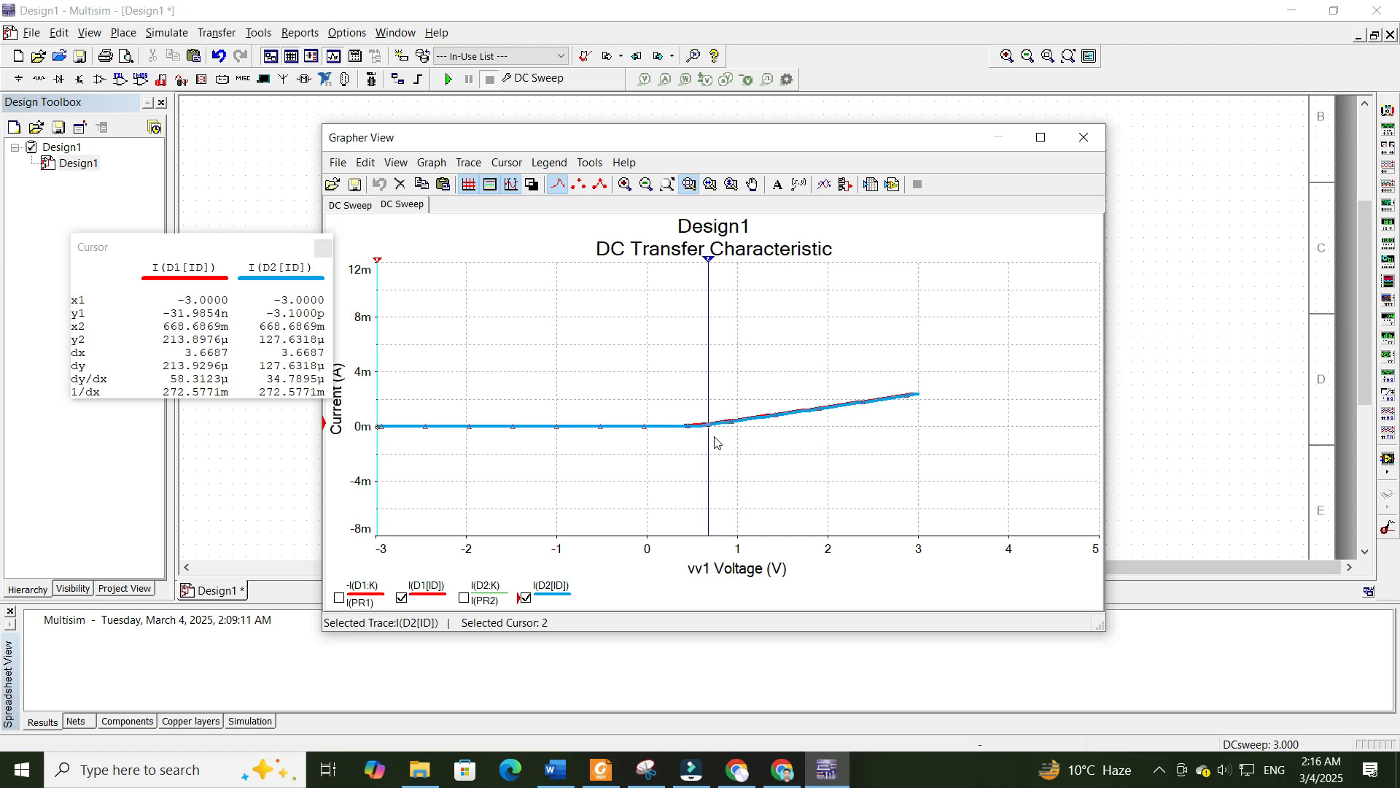
- Restore the full graph, place cursor 1 at the breakdown knees, about -53.7 V for D1 and -100.8 V for D2, and close the graph
left_click(667, 184)
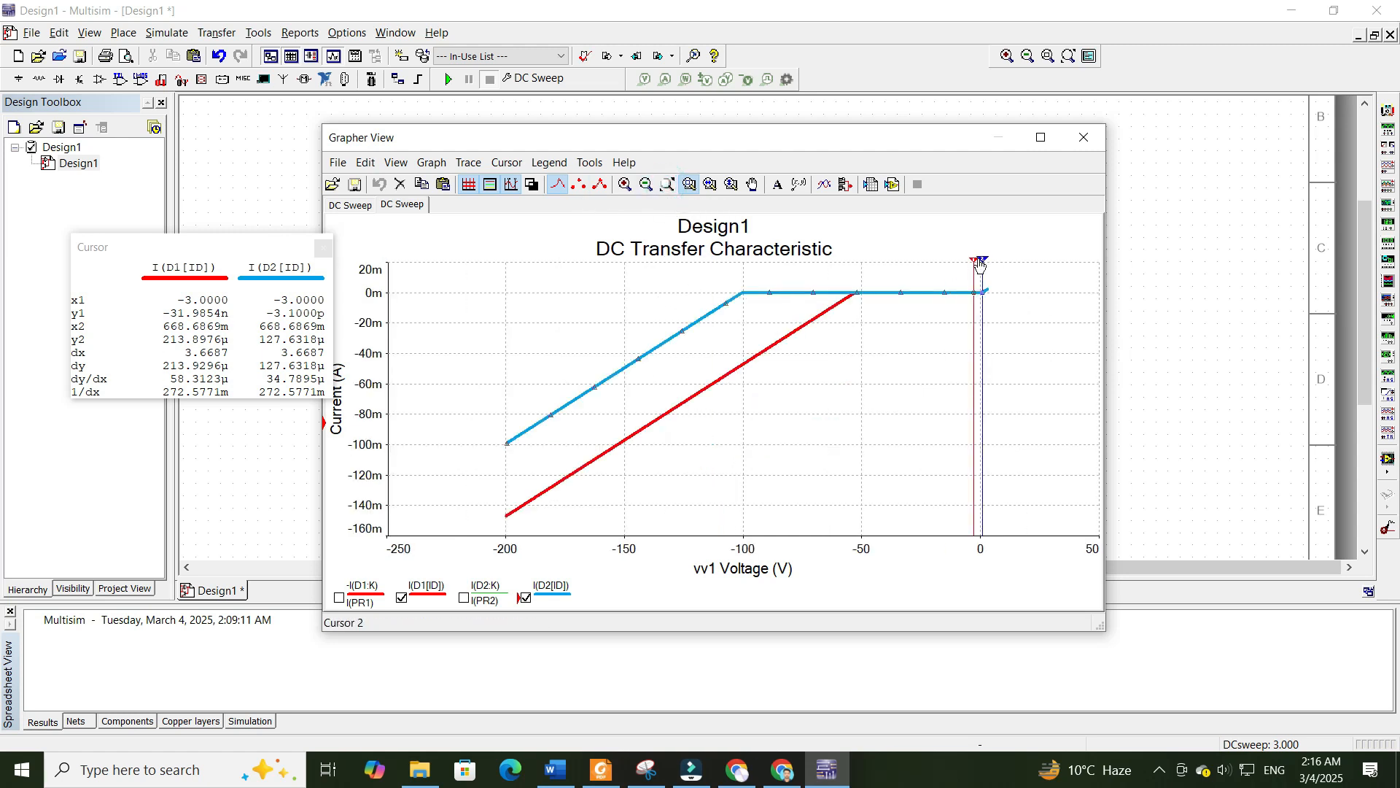
left_click_drag(974, 263, 855, 328)
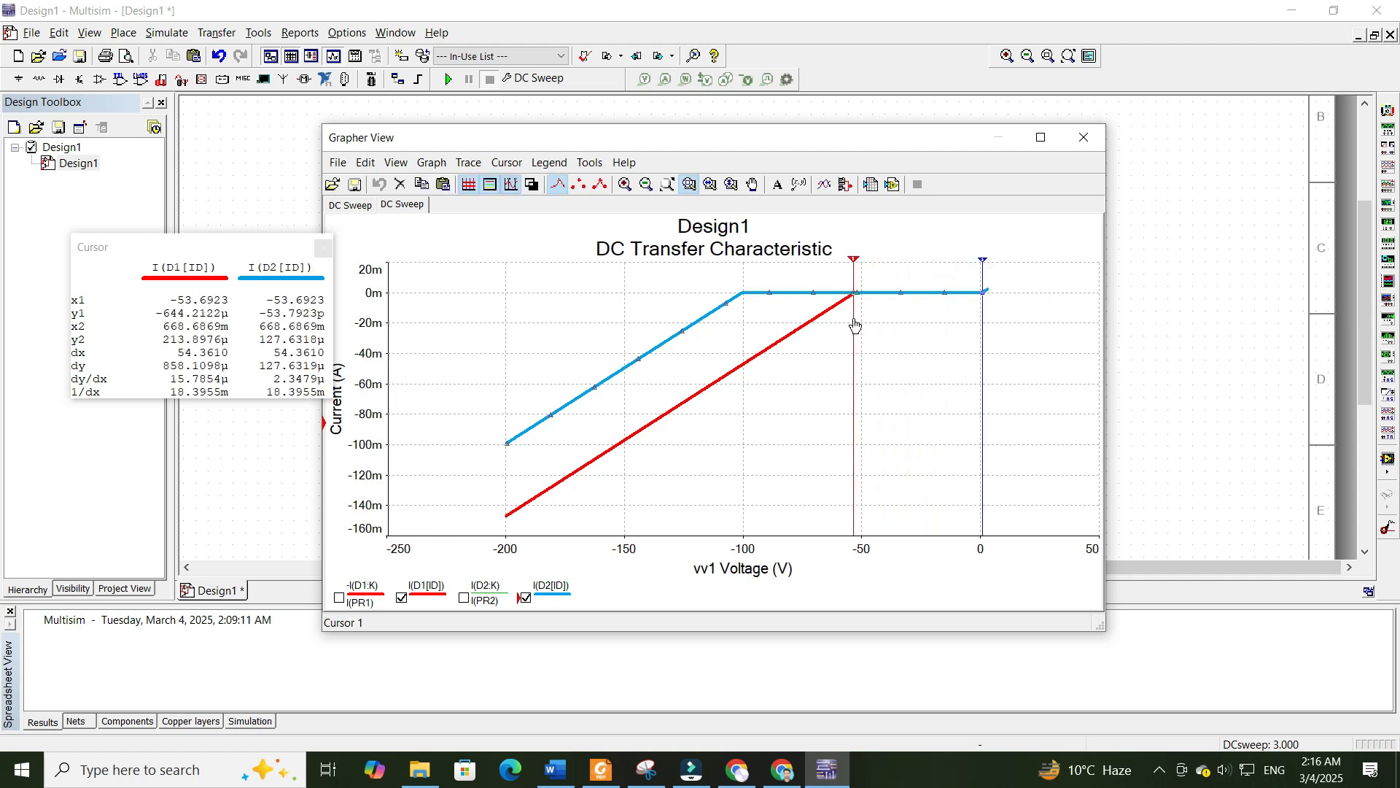
left_click_drag(855, 261, 744, 343)
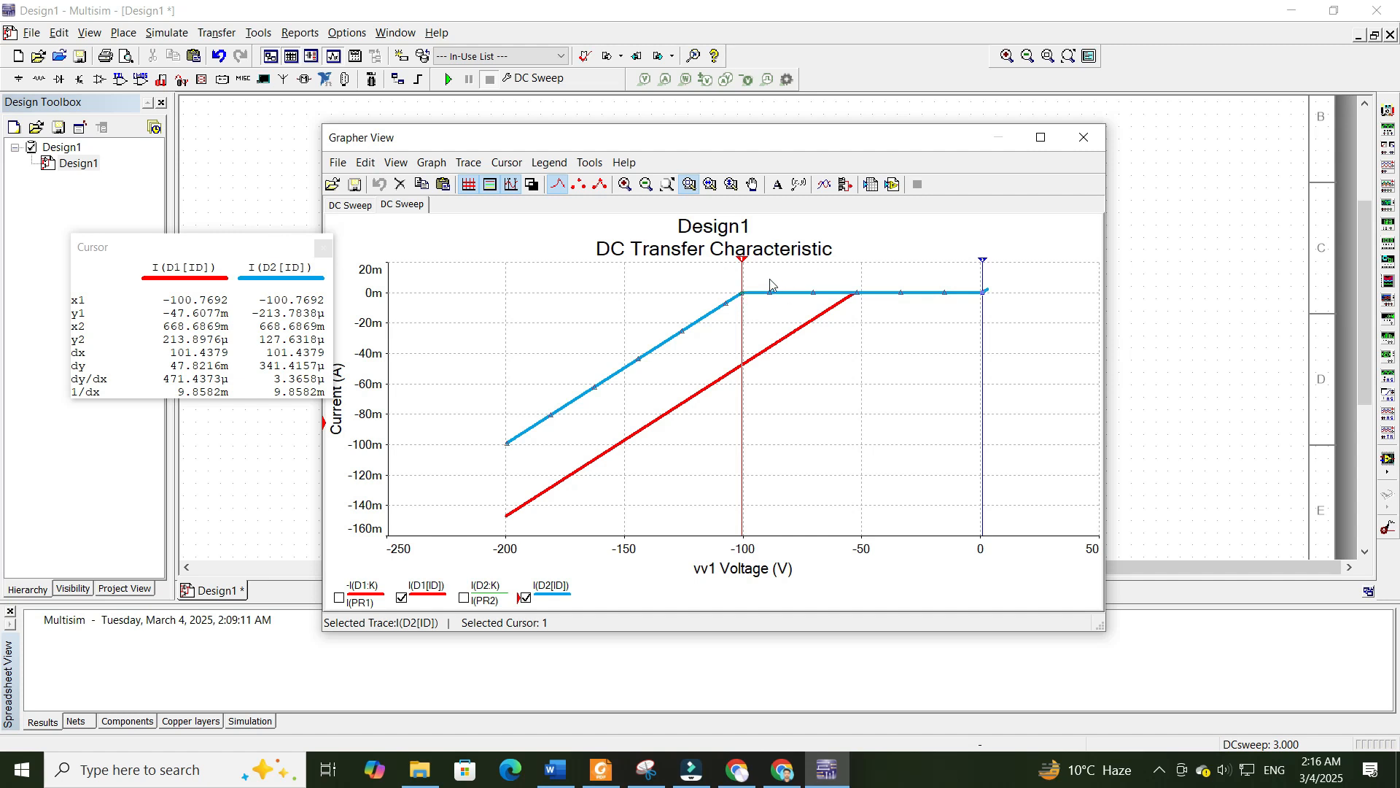
left_click(1085, 148)
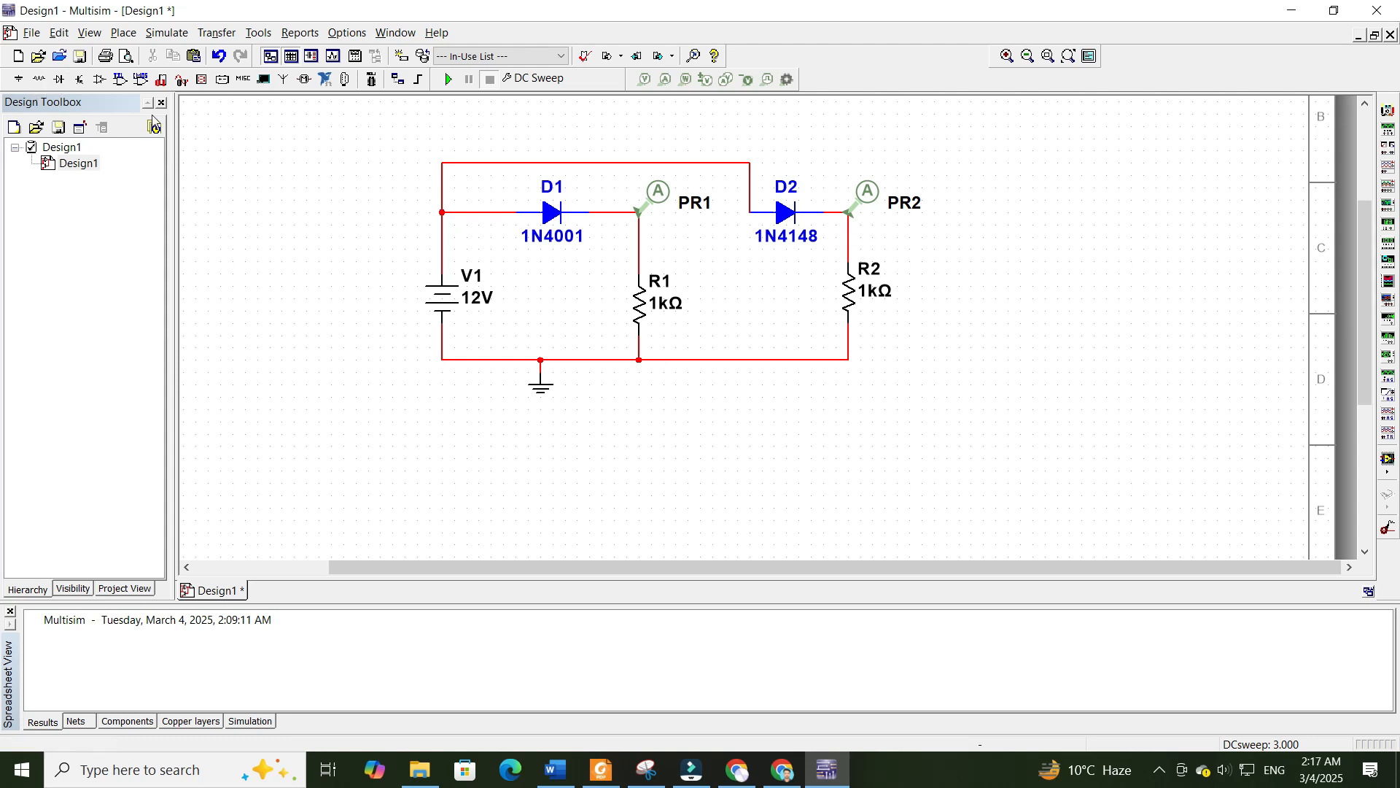
- Find 1N5819 in the Diodes group and place a 1N5819G Schottky diode to the right of current probe PR2
left_click(40, 81)
left_click(421, 165)
left_click(390, 238)
type("1n414")
left_click_drag(573, 134, 519, 139)
type("1")
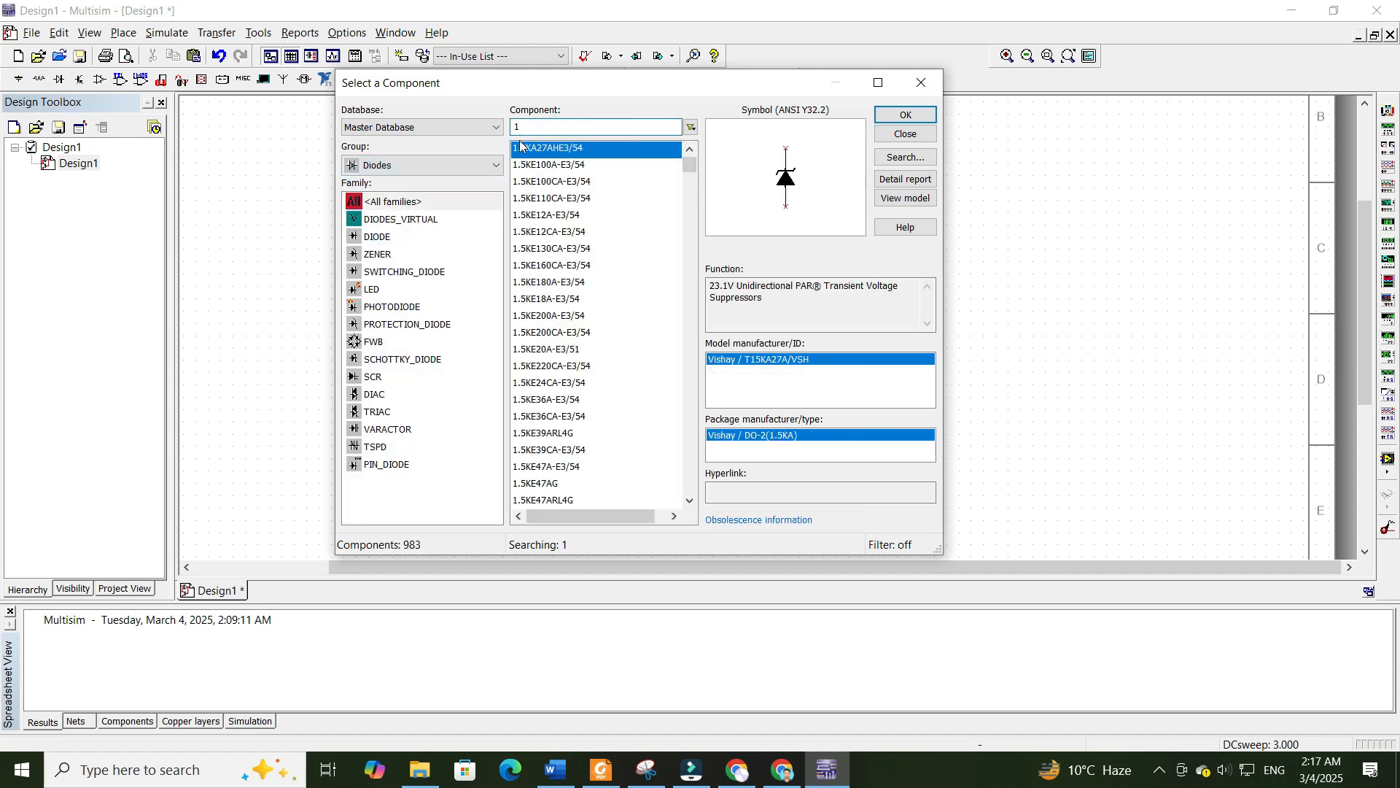
type("n")
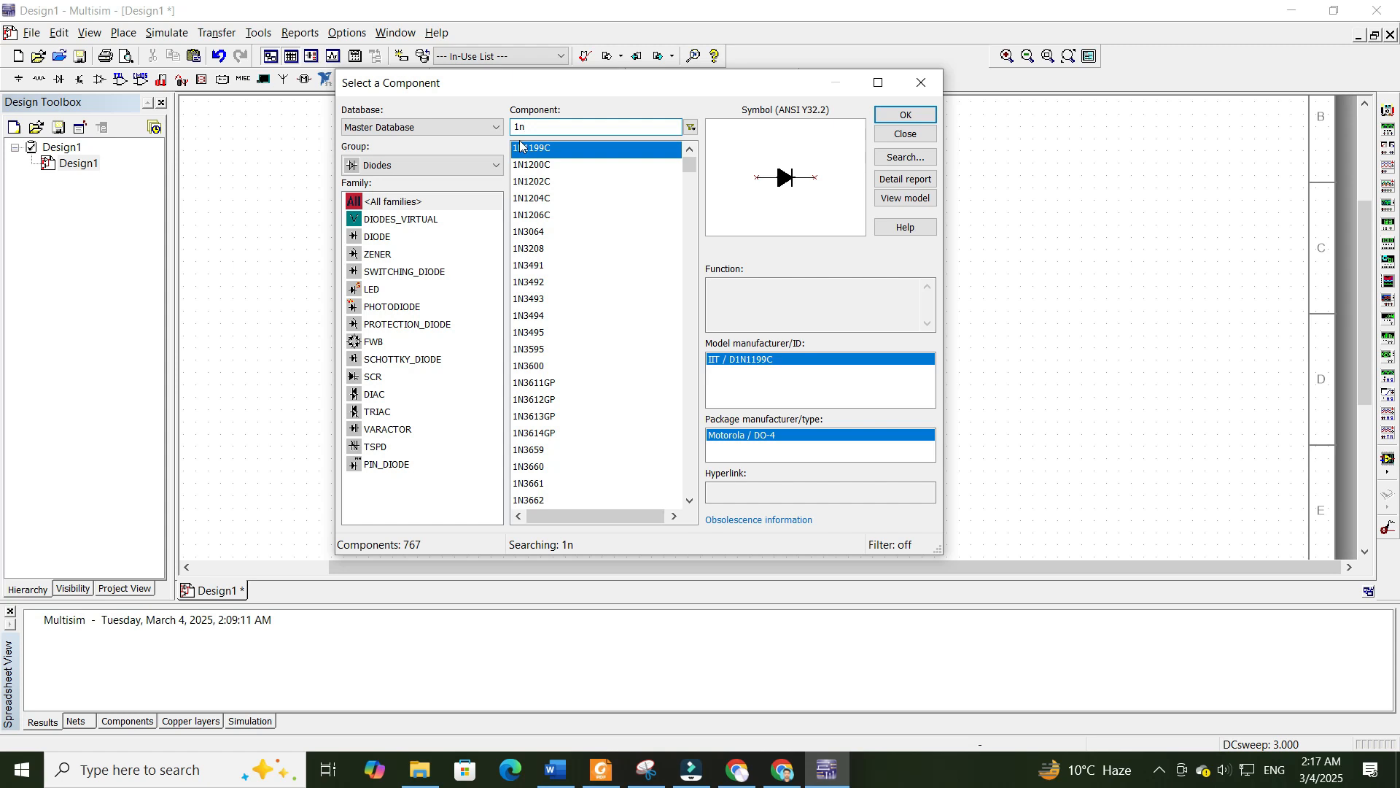
type("5")
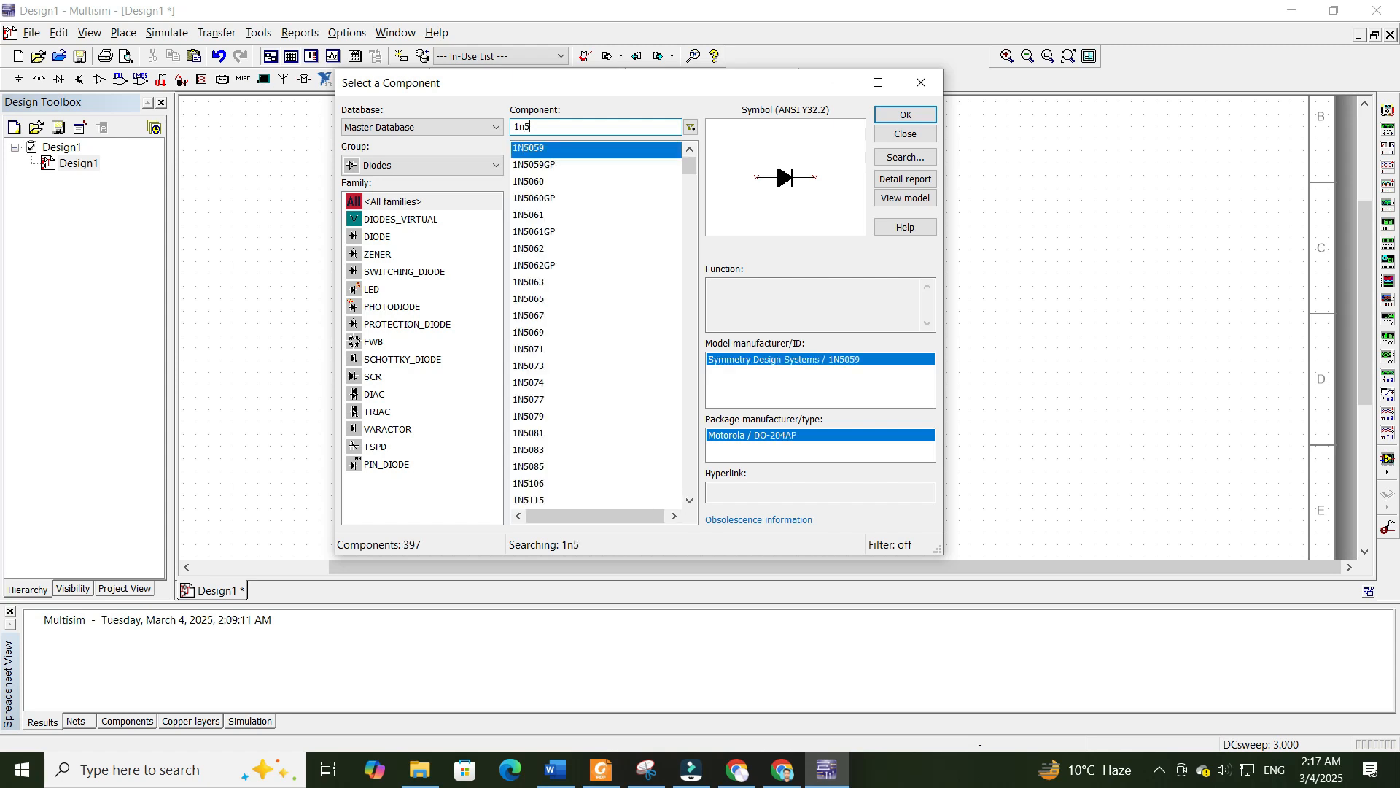
type("81")
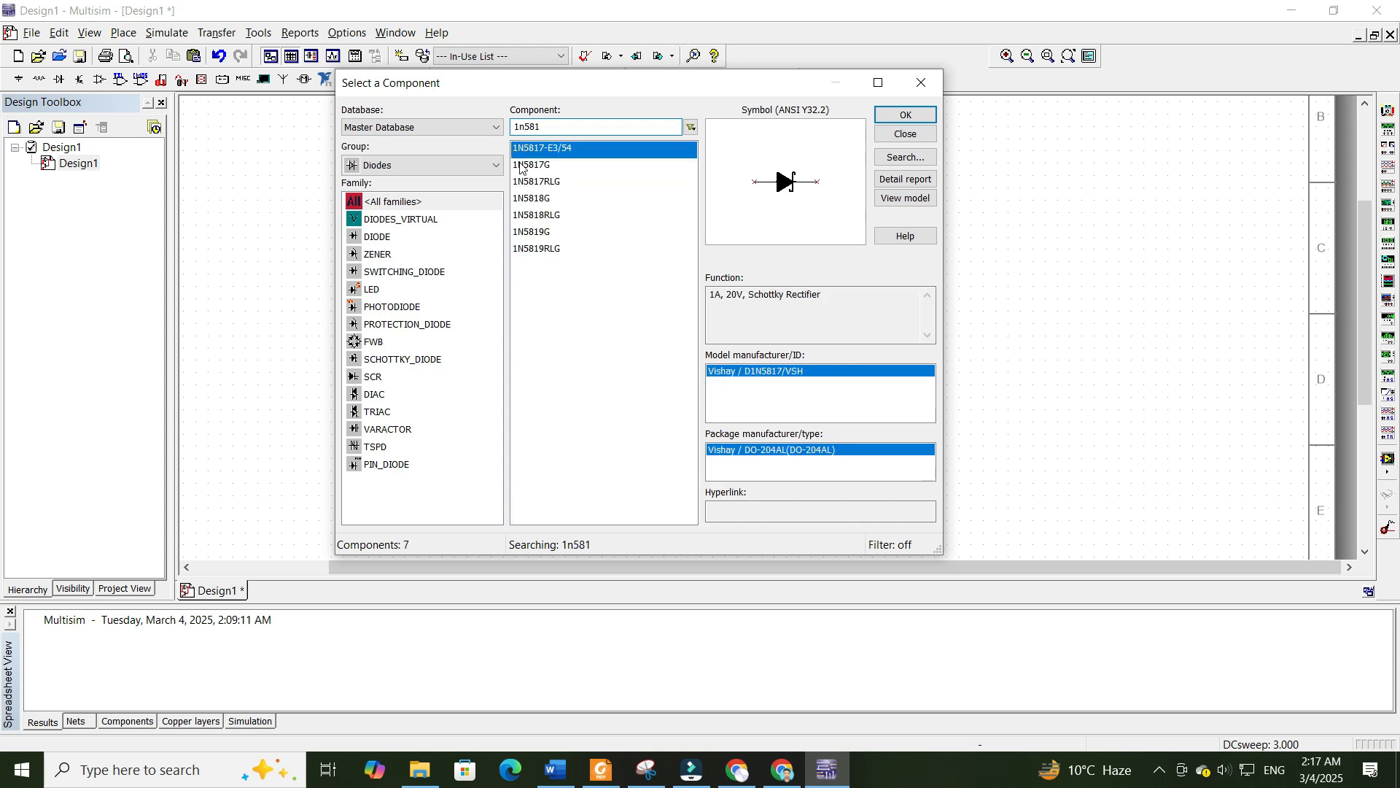
type("9")
double_click(531, 150)
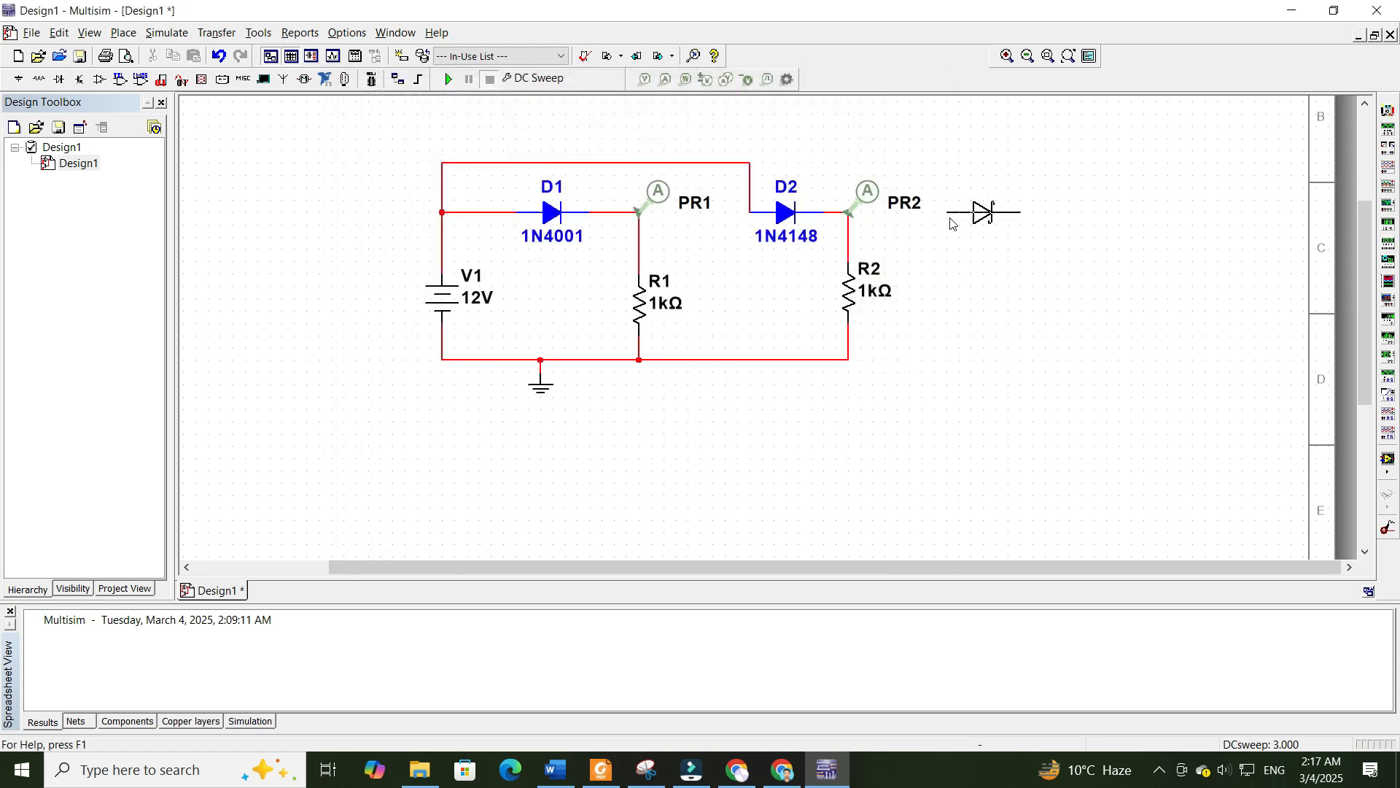
left_click(955, 215)
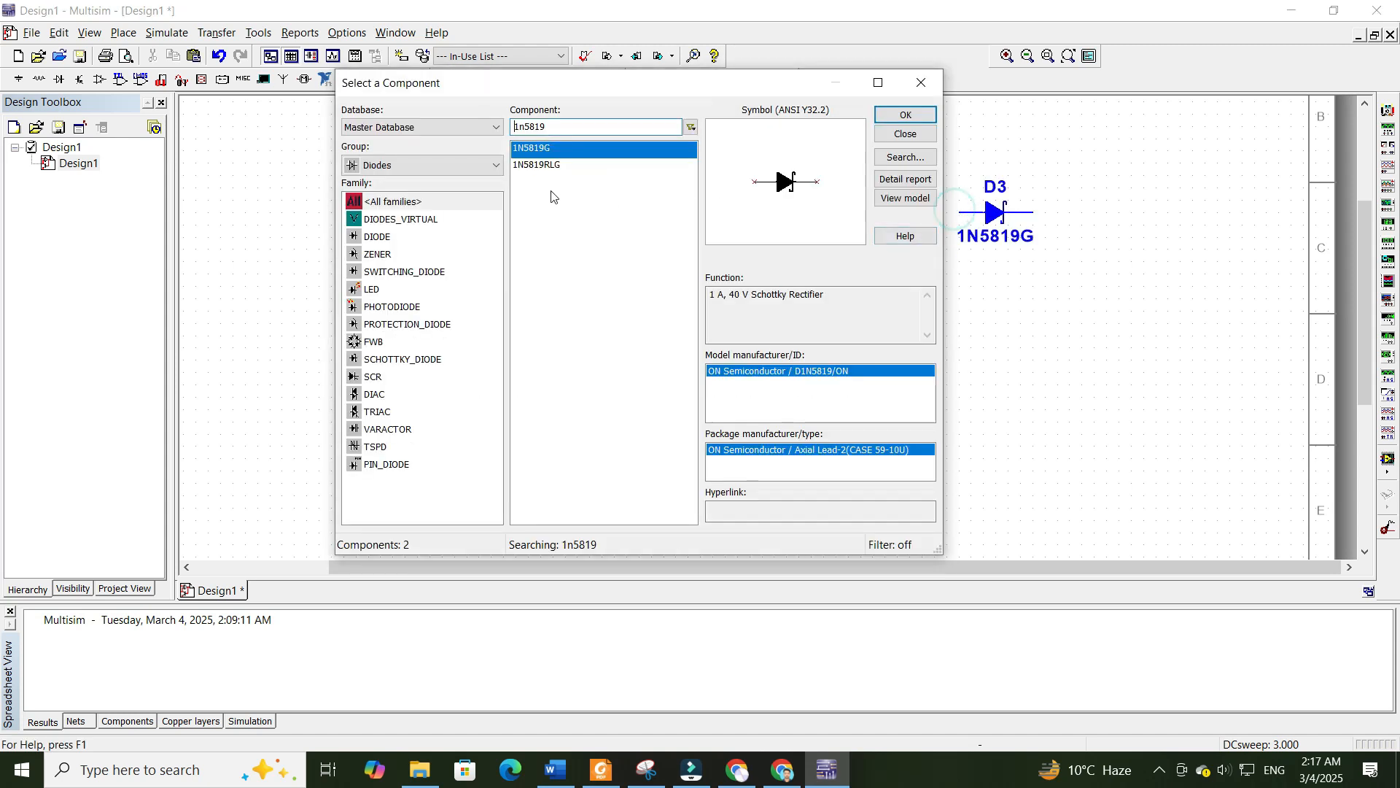
- Place a 1k resistor from the Basic group below the 1N5819G diode and close the component browser
left_click(393, 166)
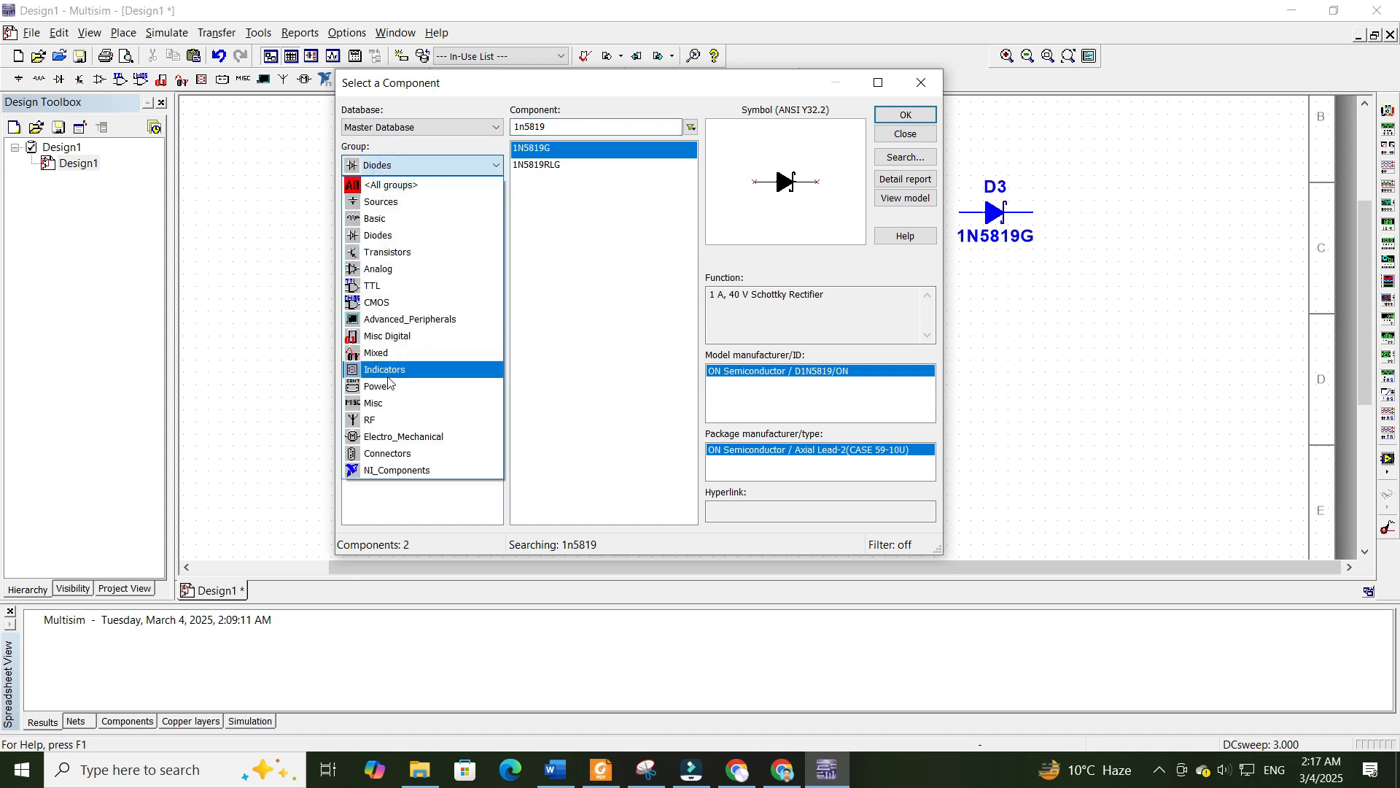
left_click(379, 219)
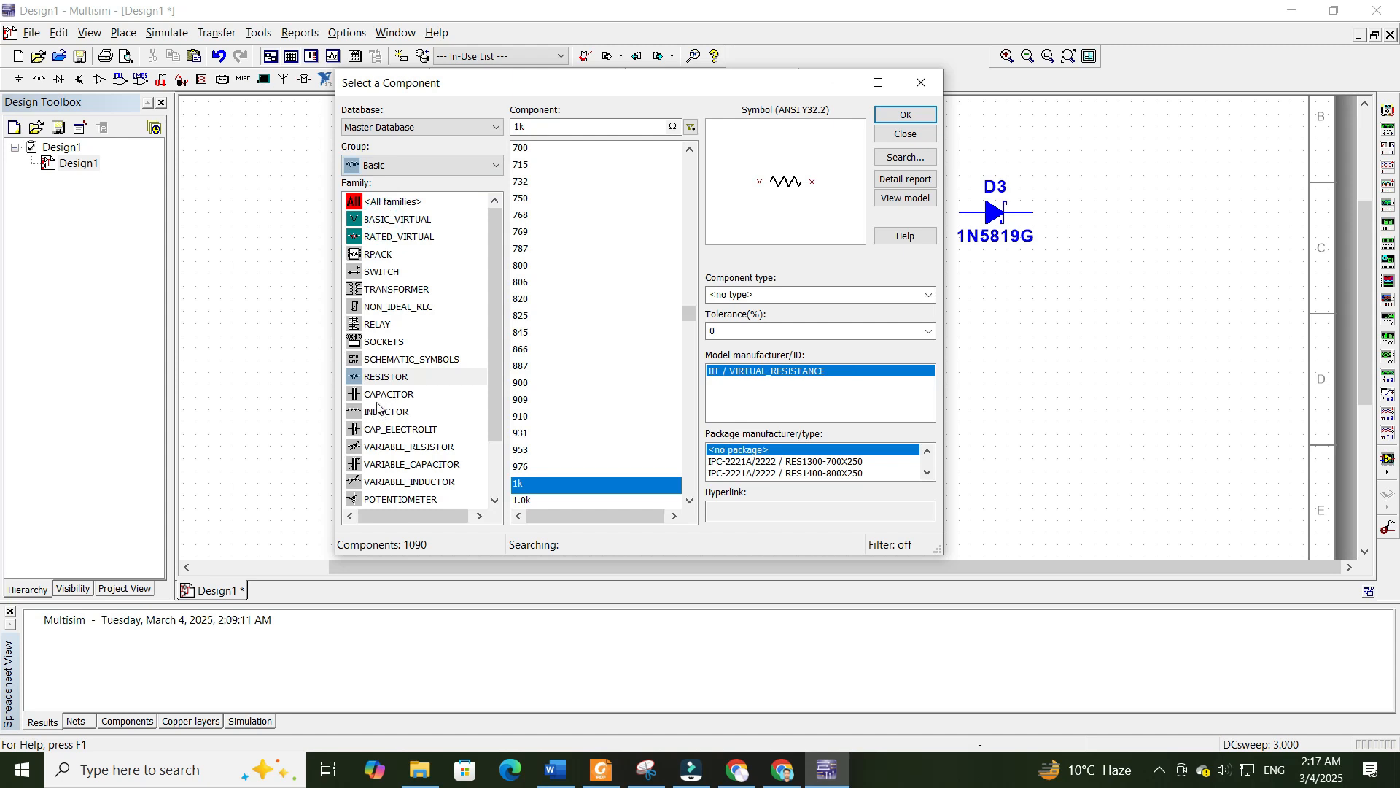
left_click(378, 380)
double_click(526, 484)
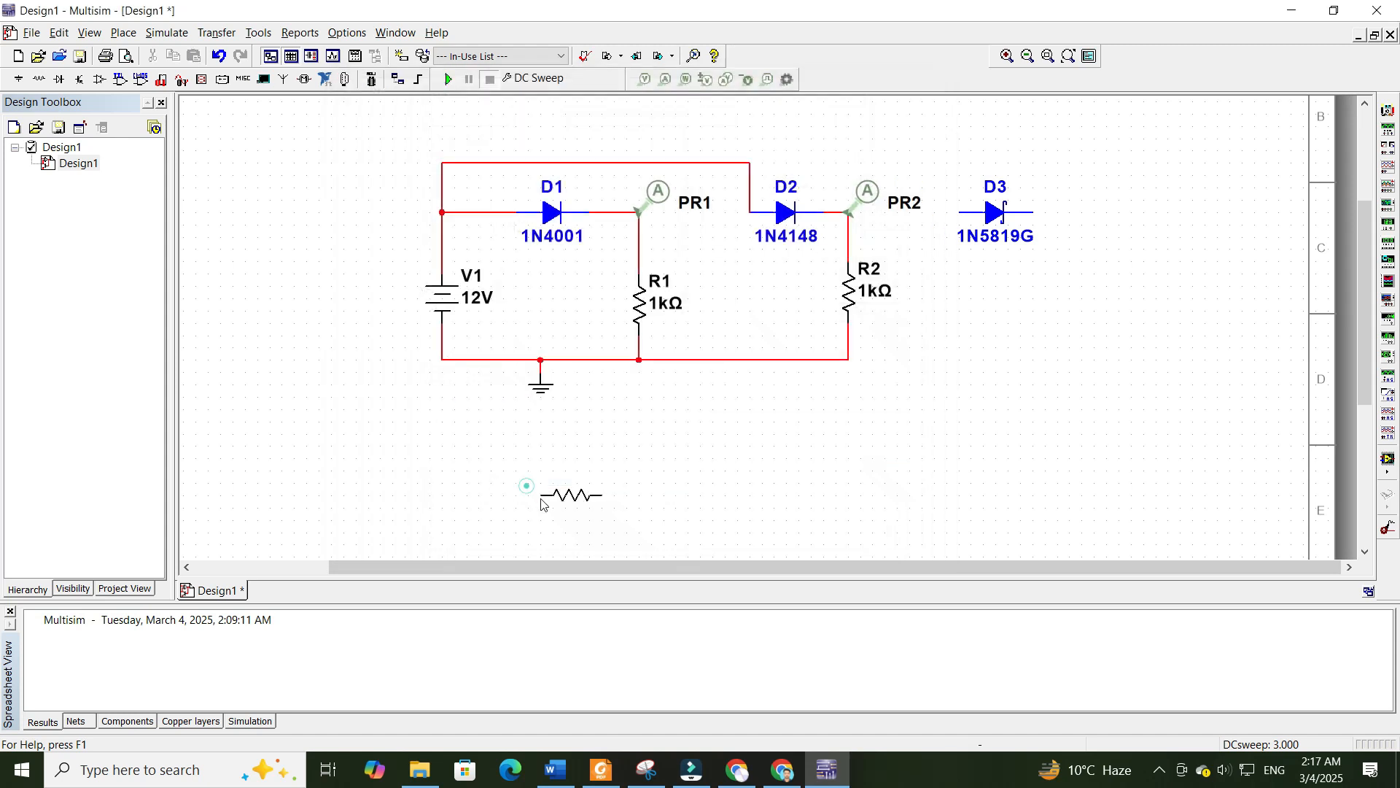
left_click(1056, 298)
left_click(930, 88)
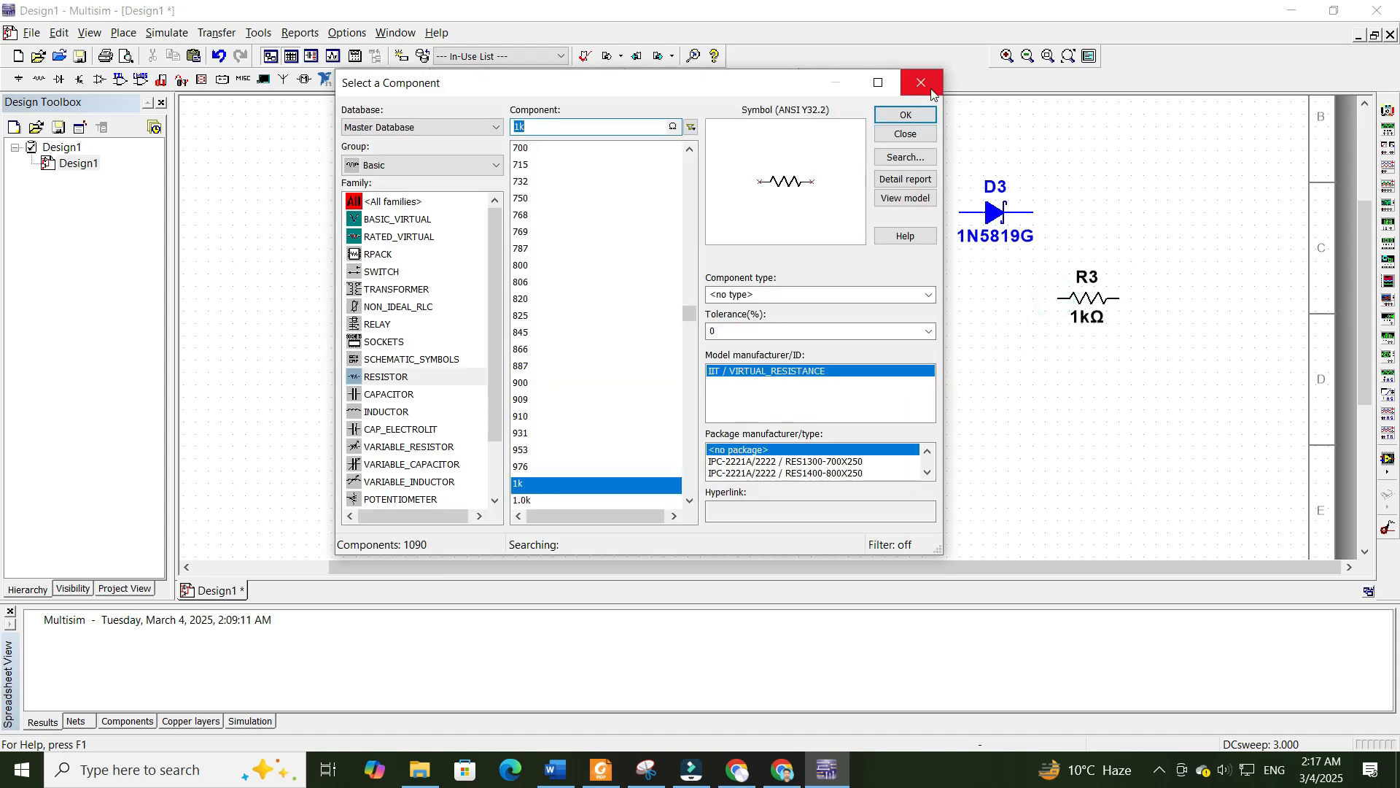
- Rotate resistor R3 90° clockwise, wire D3's cathode to its upper end and shift R3 slightly down
right_click(1112, 307)
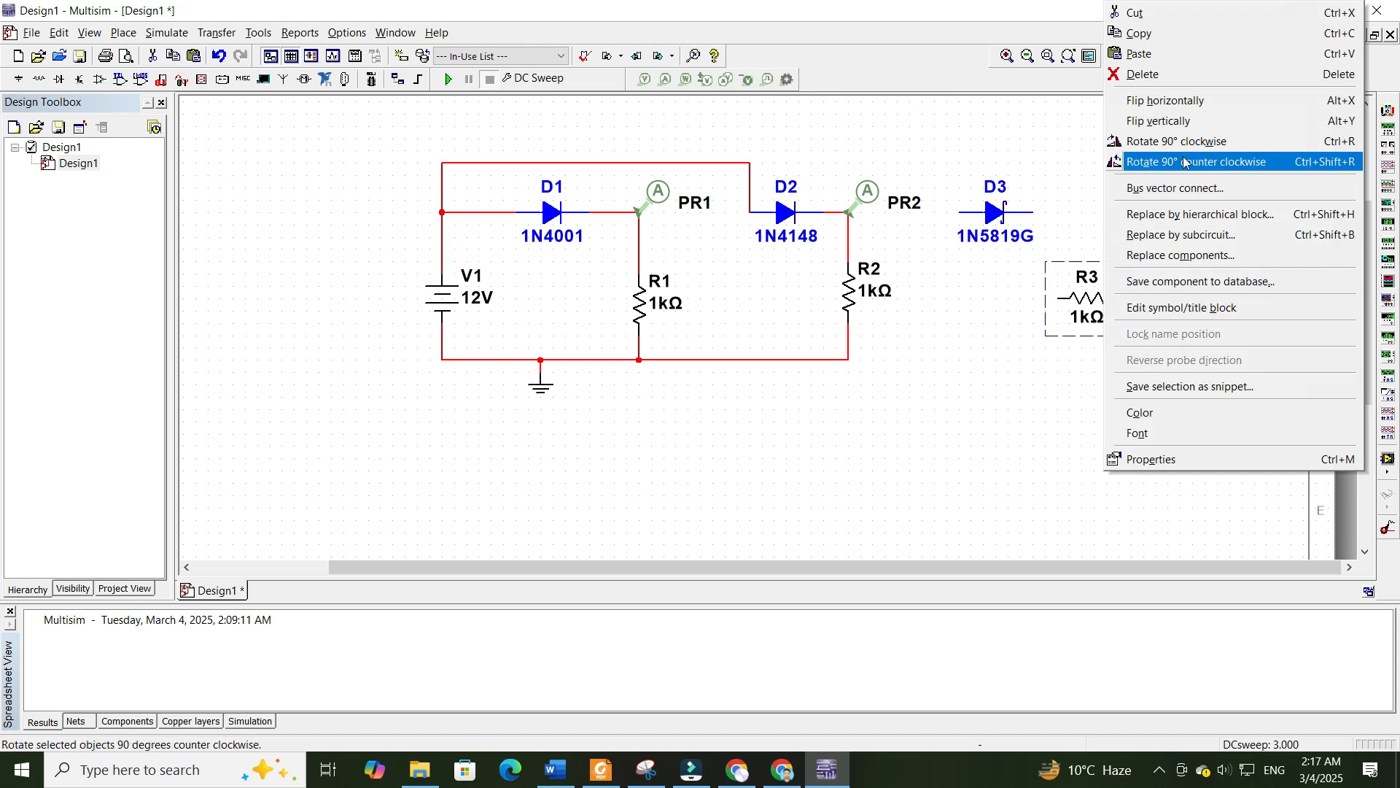
left_click(1185, 143)
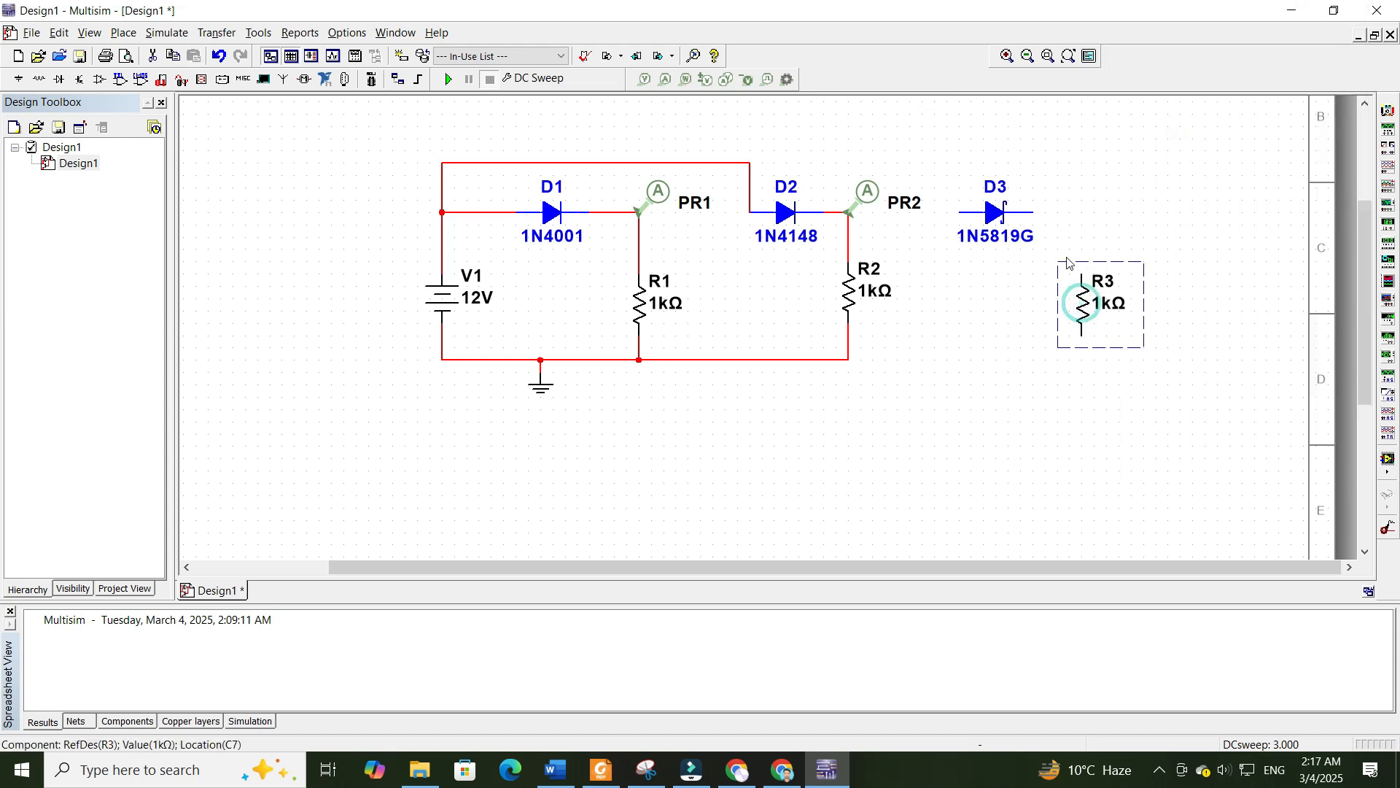
left_click(1034, 212)
left_click(1070, 252)
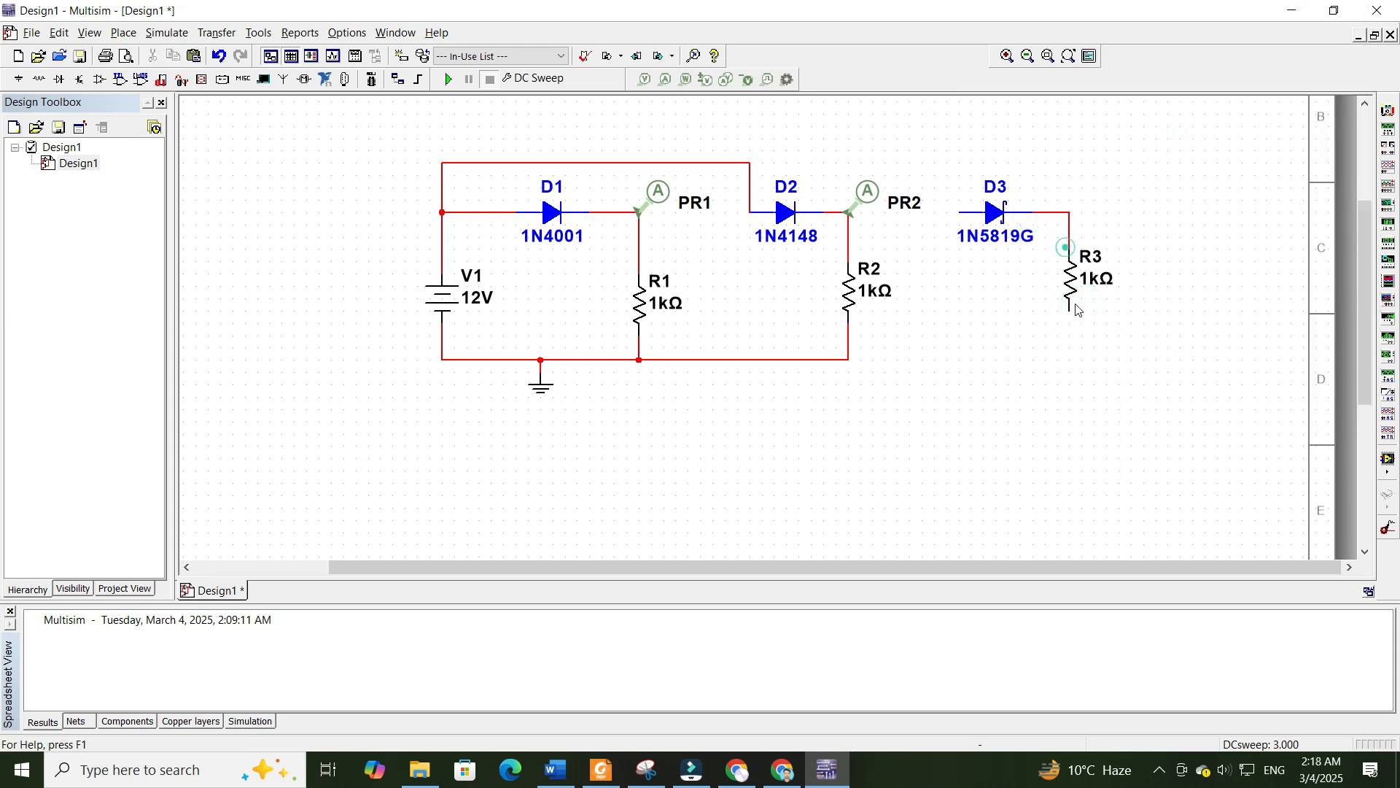
left_click_drag(1076, 288, 1076, 301)
- Wire R3's lower end to the ground rail below R2, and D3's anode over the circuit to V1's positive line
left_click(1069, 326)
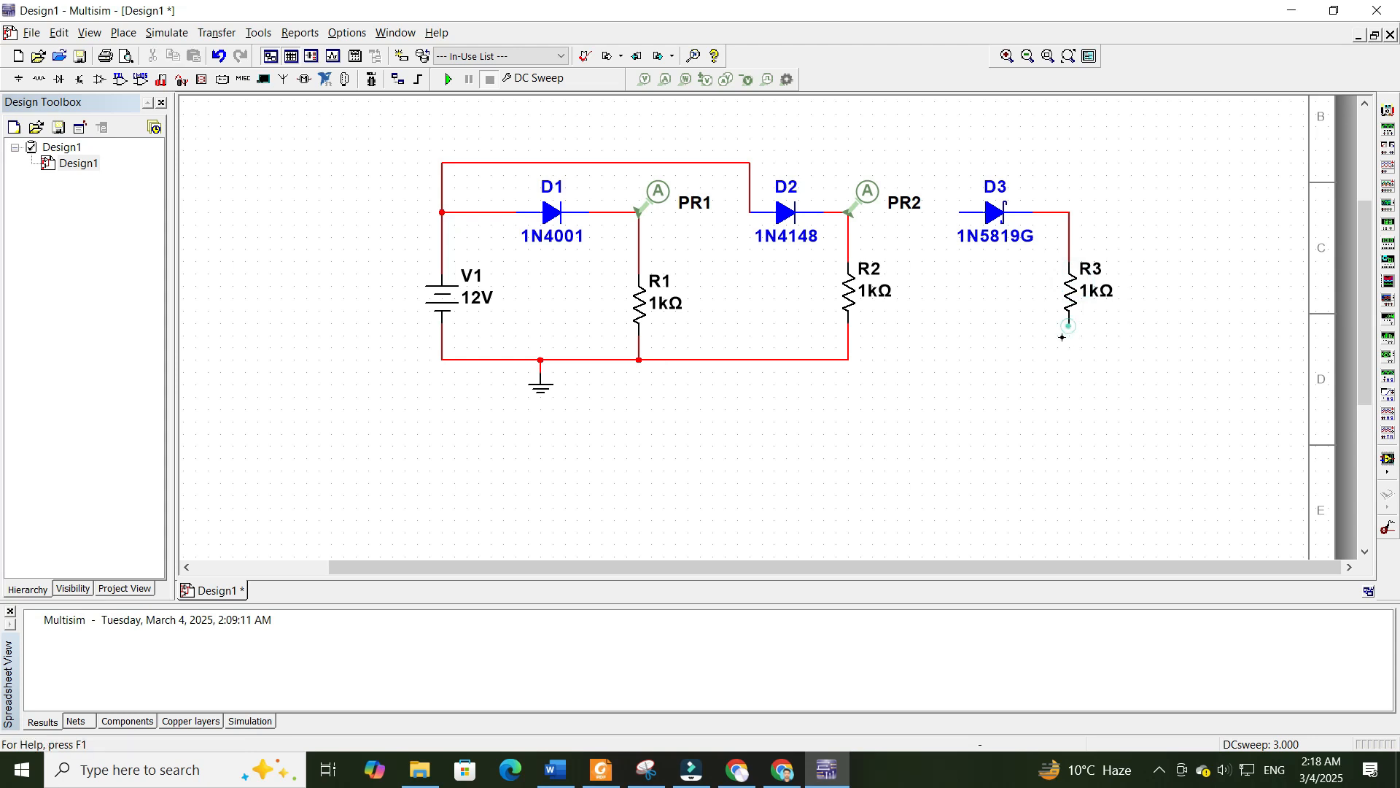
left_click(848, 359)
left_click(955, 212)
left_click(947, 127)
left_click(442, 163)
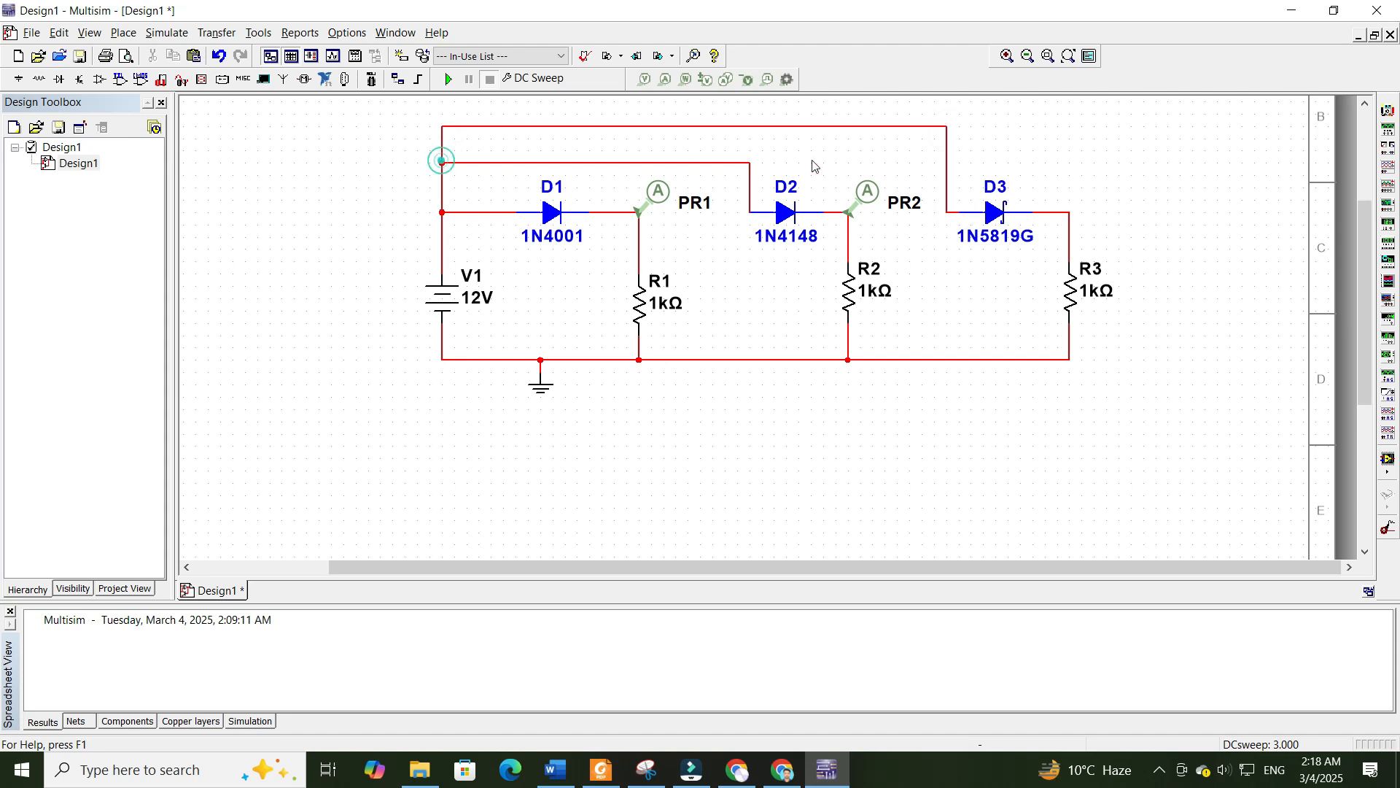
- Place a current probe on the wire corner between diode D3 and resistor R3
left_click(664, 79)
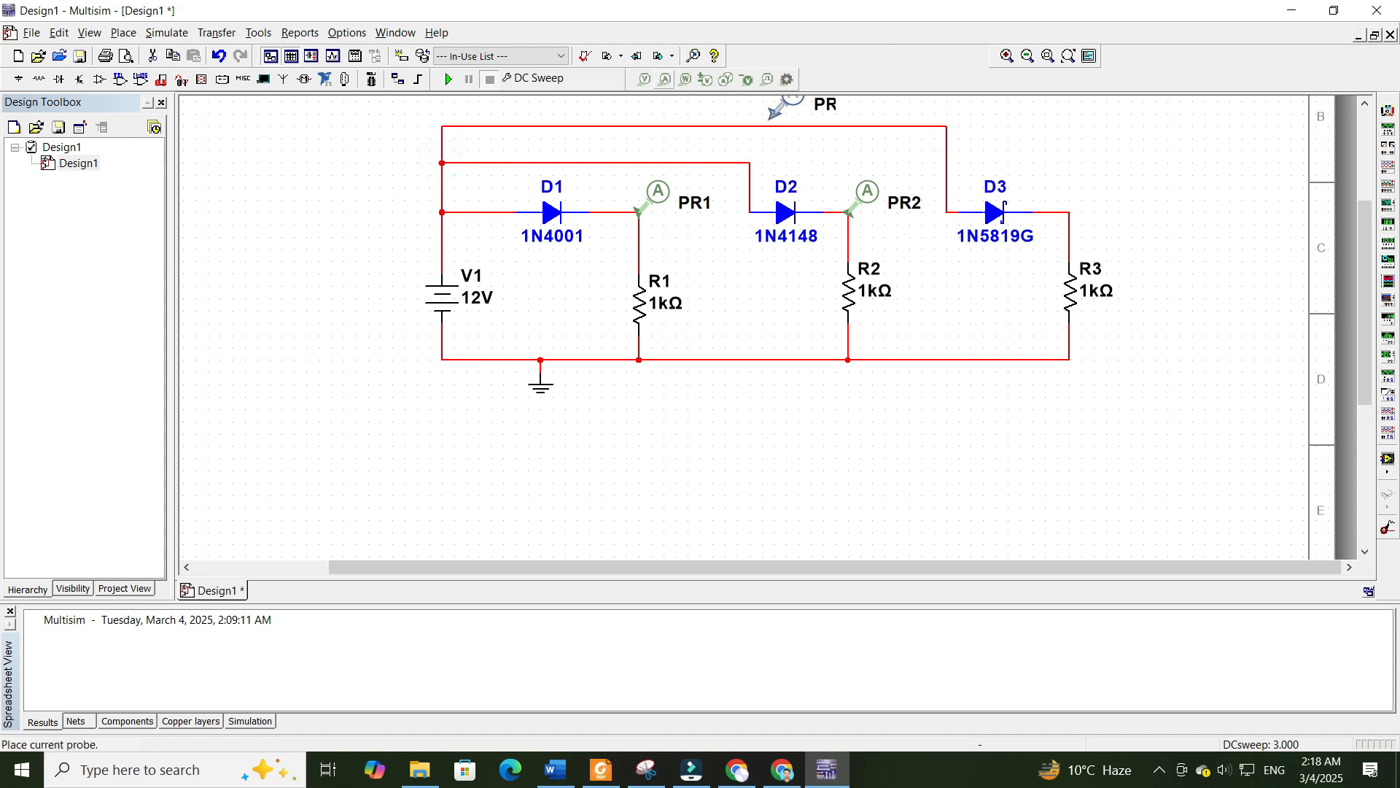
left_click(1072, 212)
left_click(1066, 210)
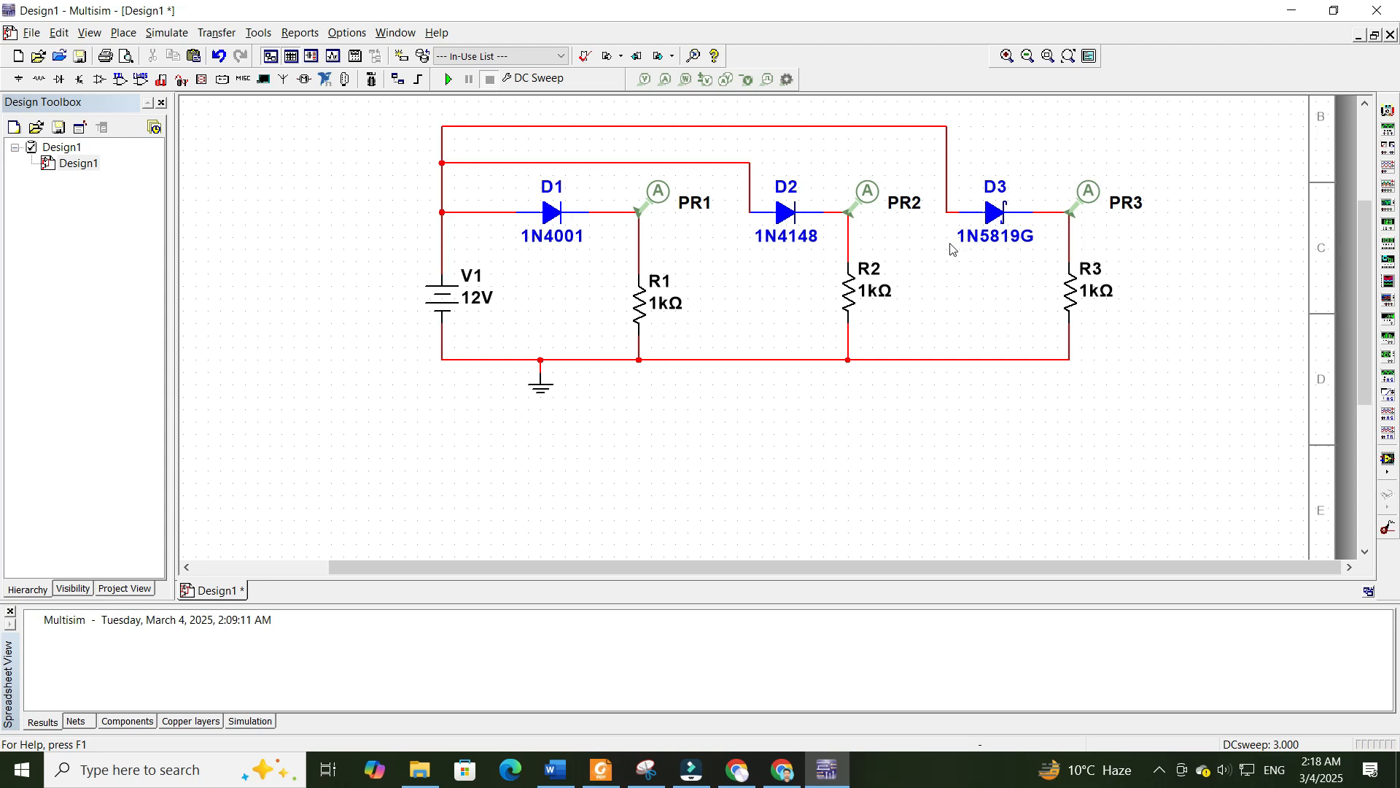
- Add I(D3[ID]) to the DC Sweep output variables, keeping V1 as the source, and run the analysis
left_click(552, 78)
left_click(653, 195)
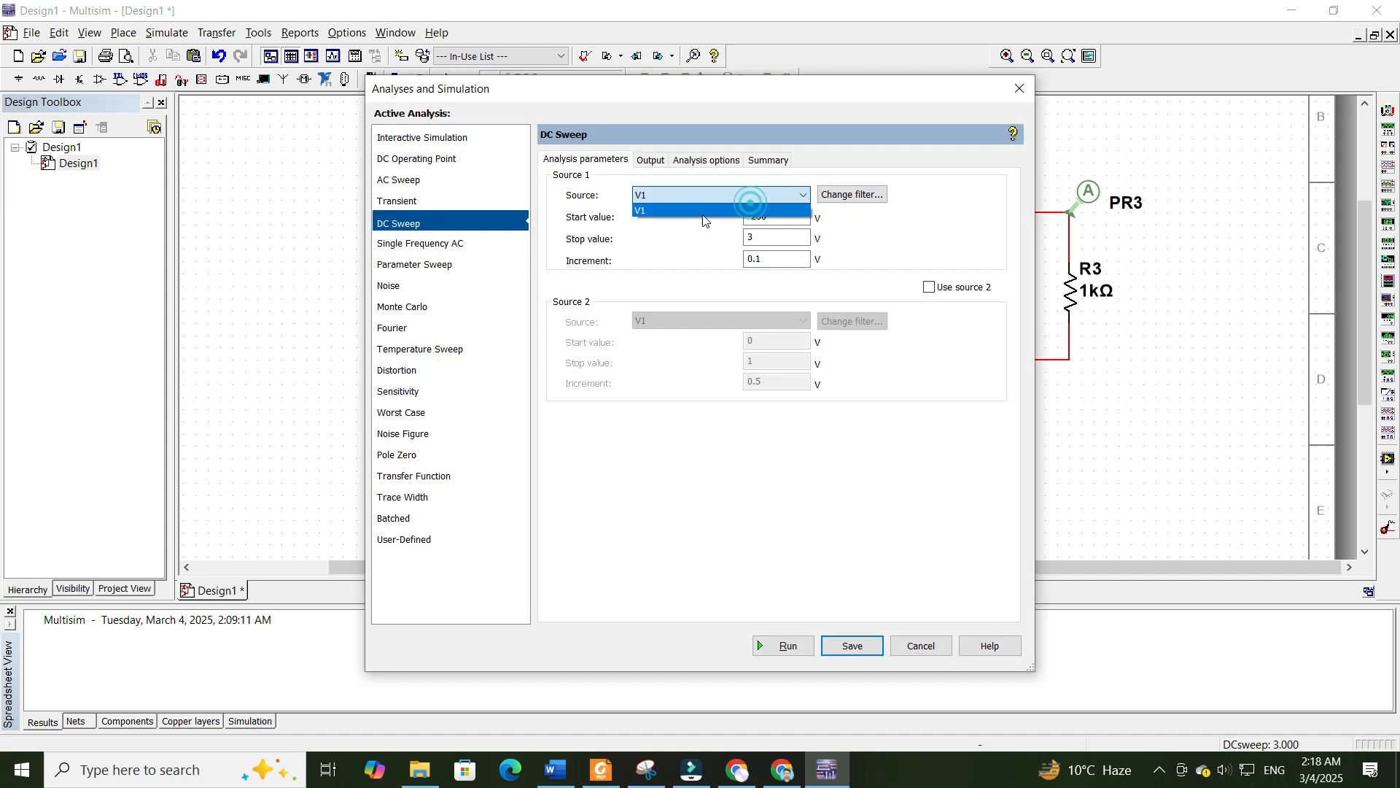
left_click(714, 196)
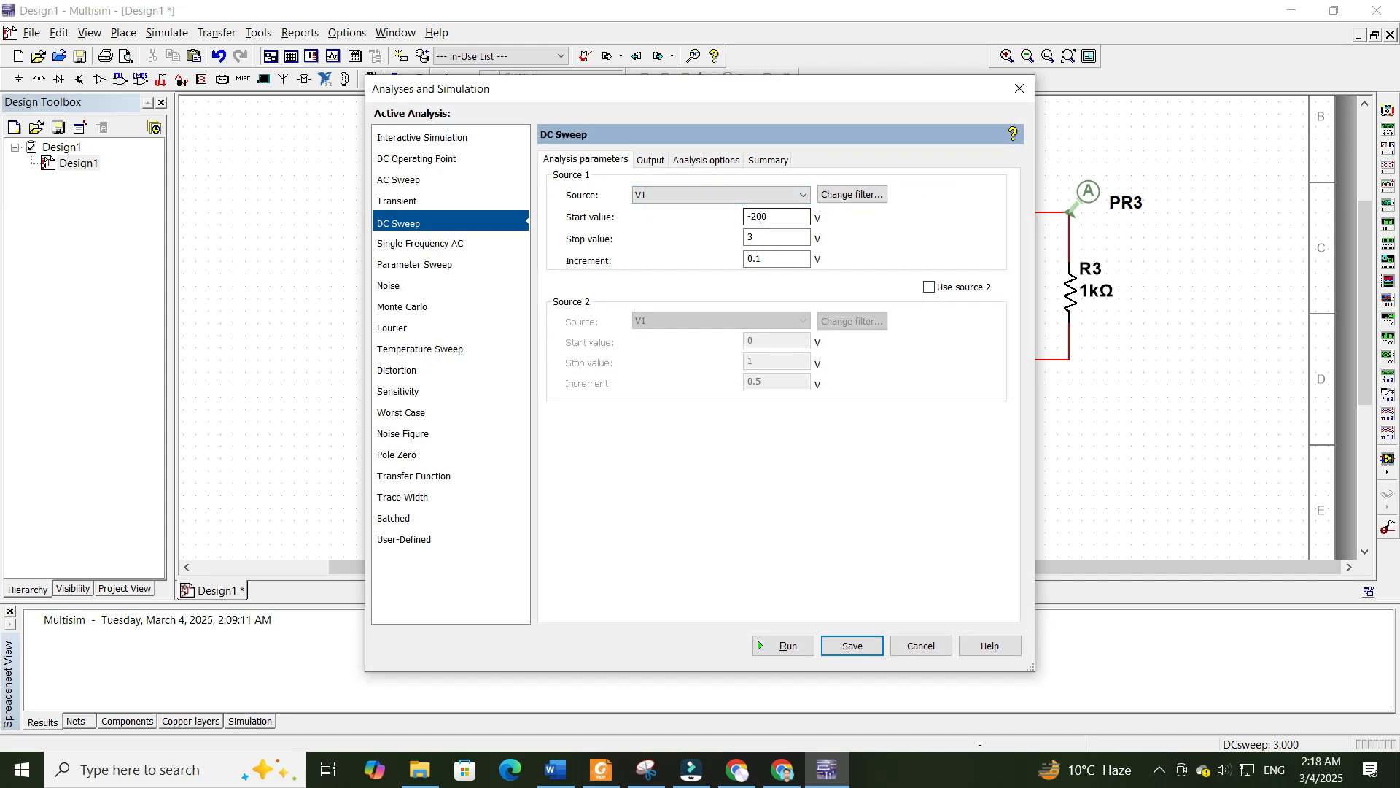
left_click(651, 160)
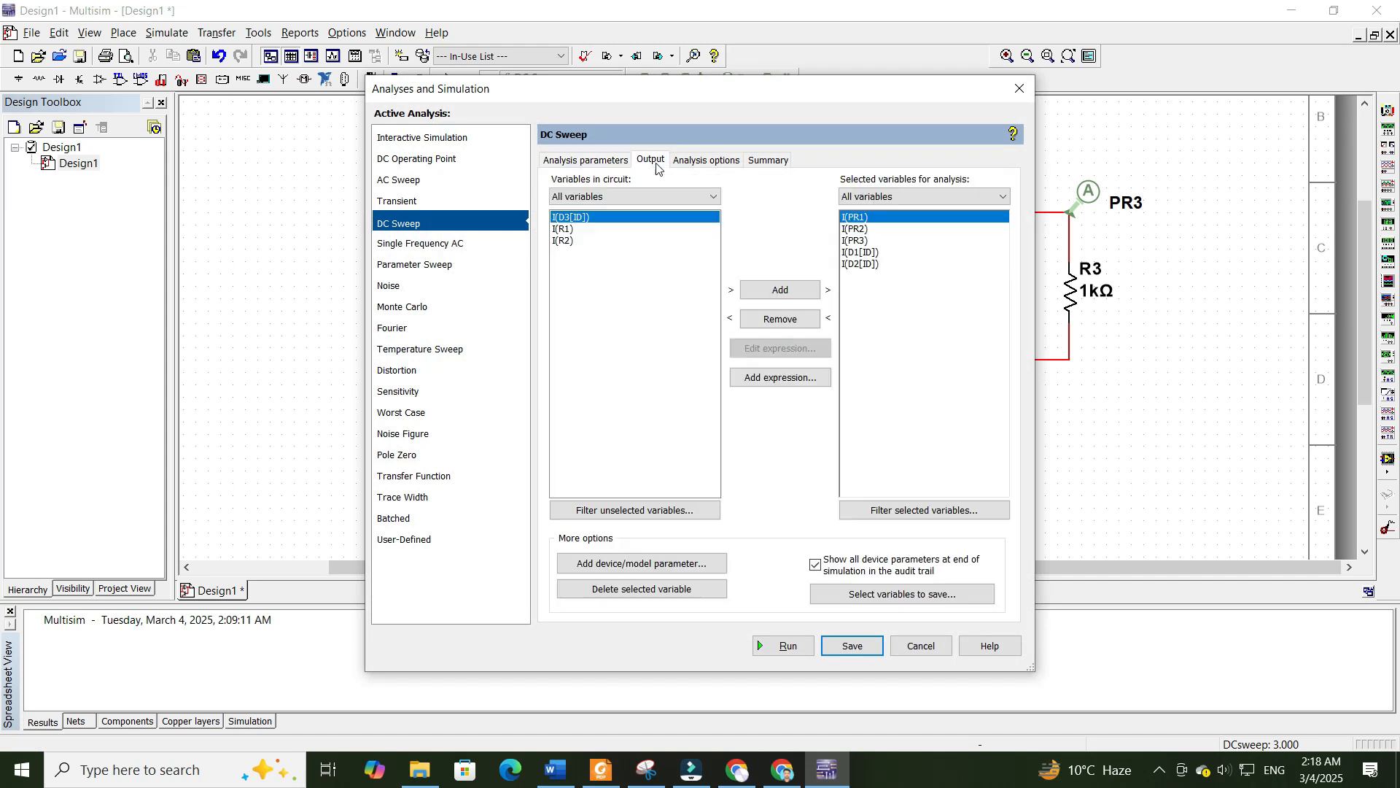
left_click(780, 292)
left_click(761, 649)
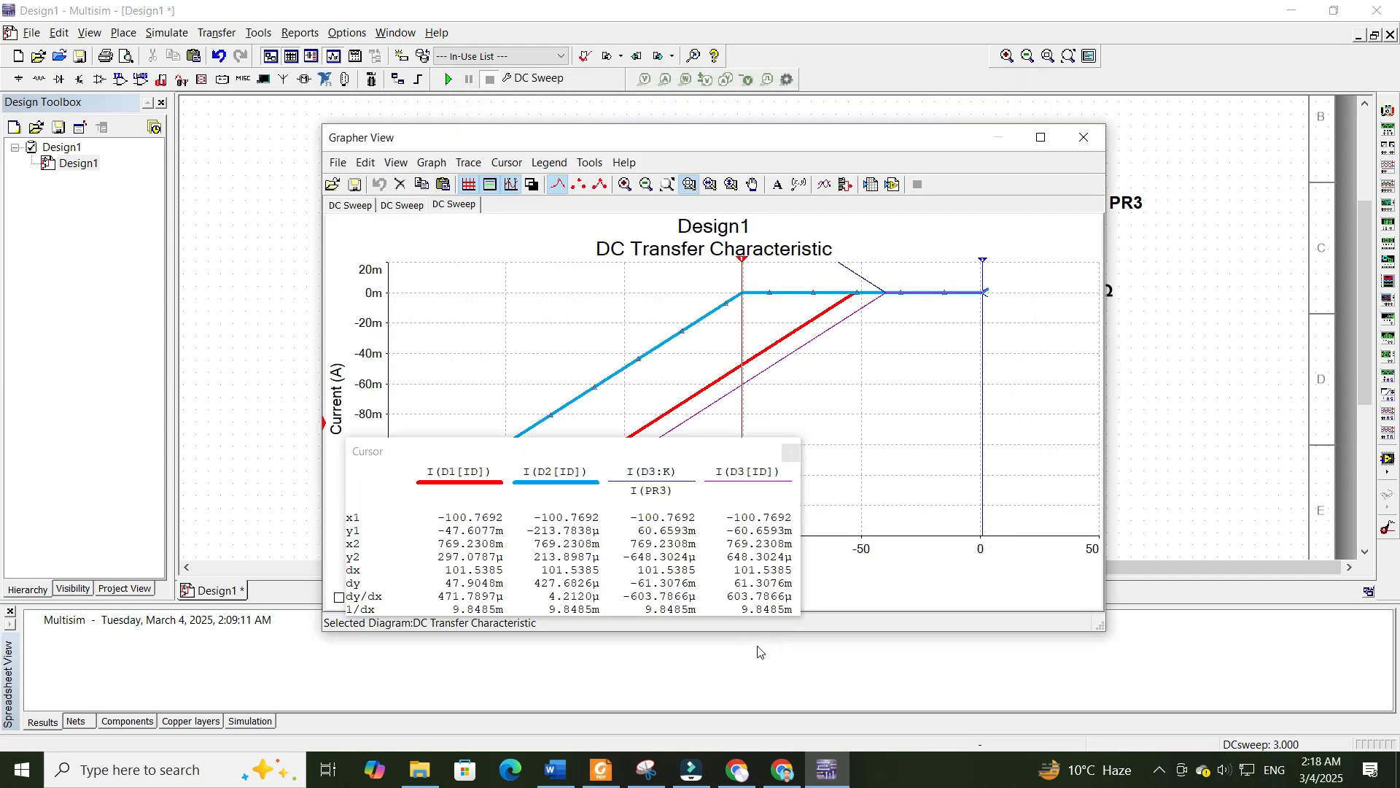
- Move the cursor readout off the curves, hide the I(PR3) trace and set the I(D3[ID]) trace width to 4
left_click_drag(672, 452, 366, 248)
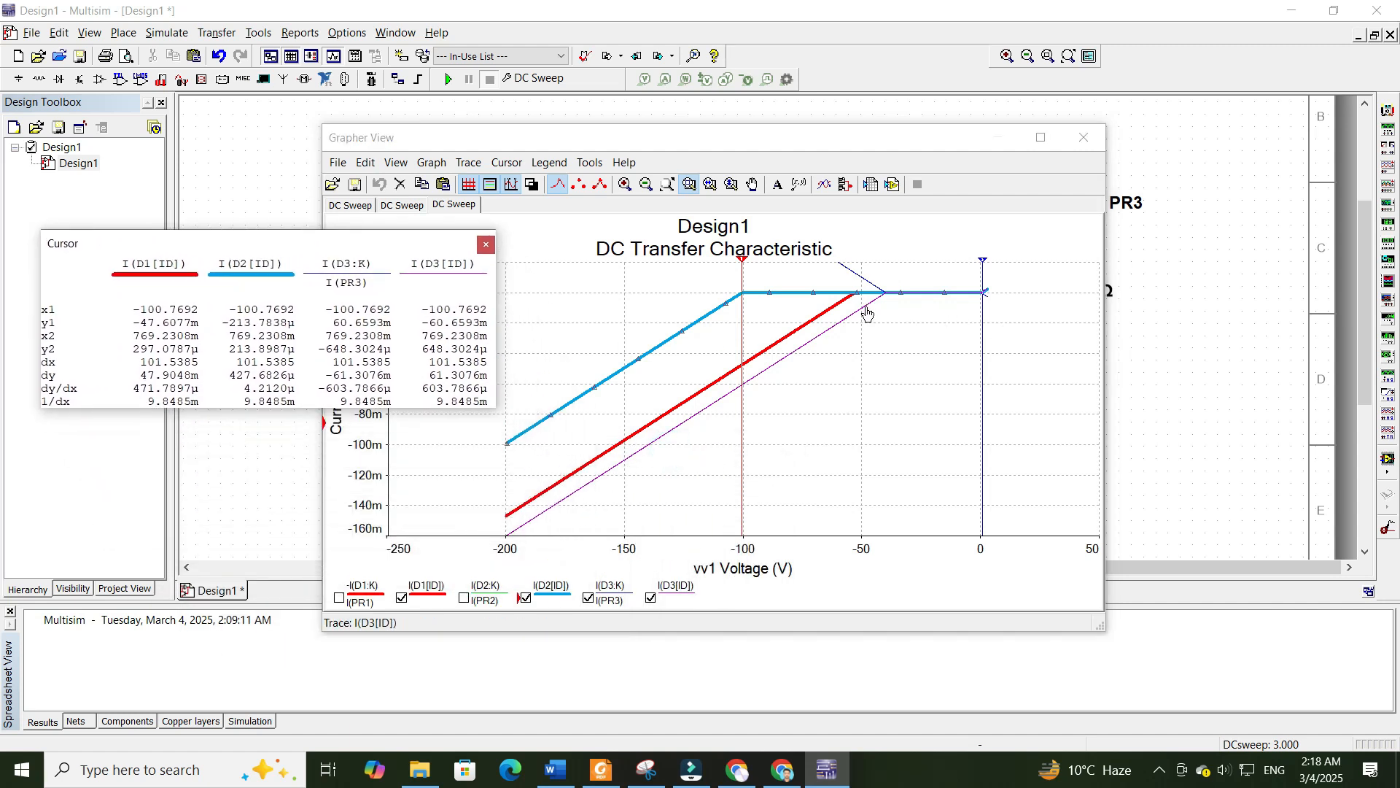
left_click(588, 600)
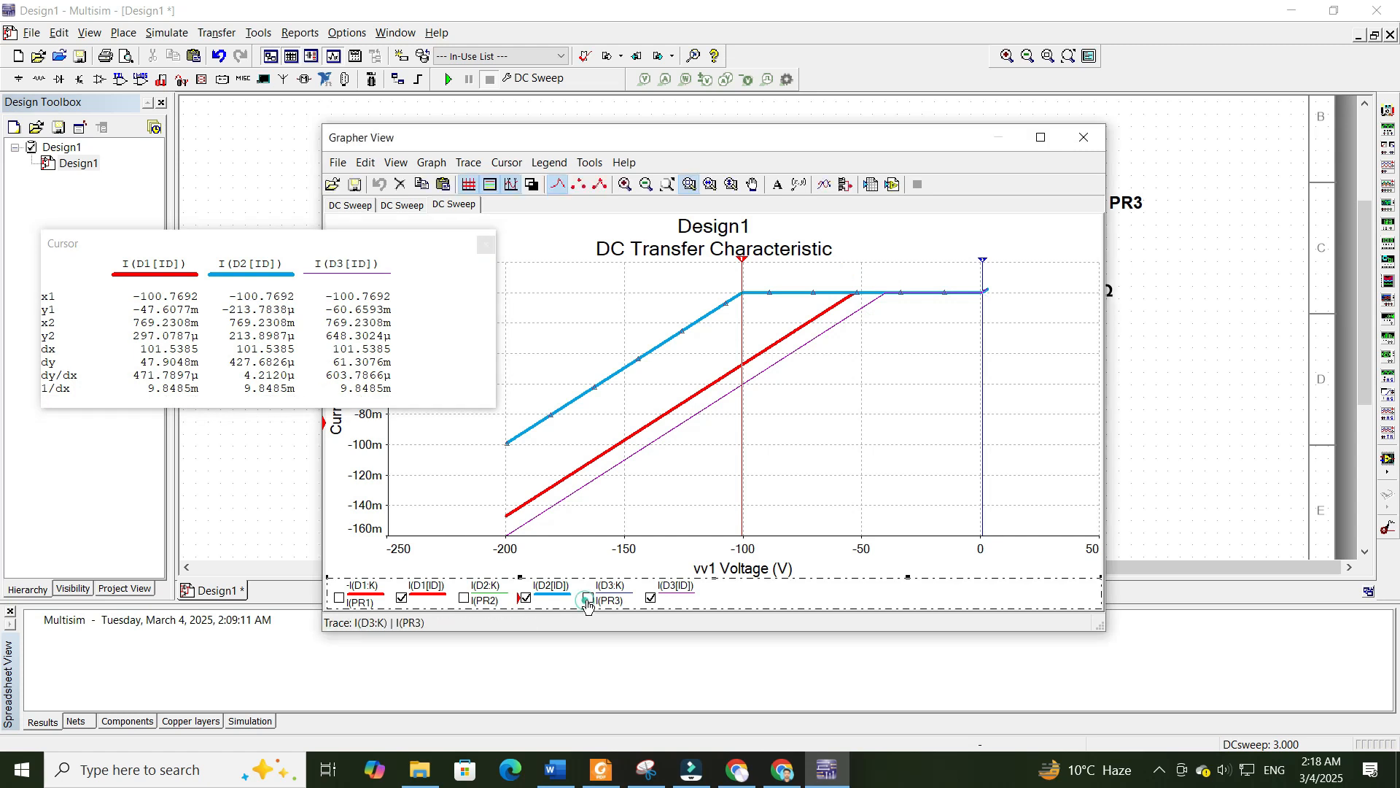
left_click(826, 337)
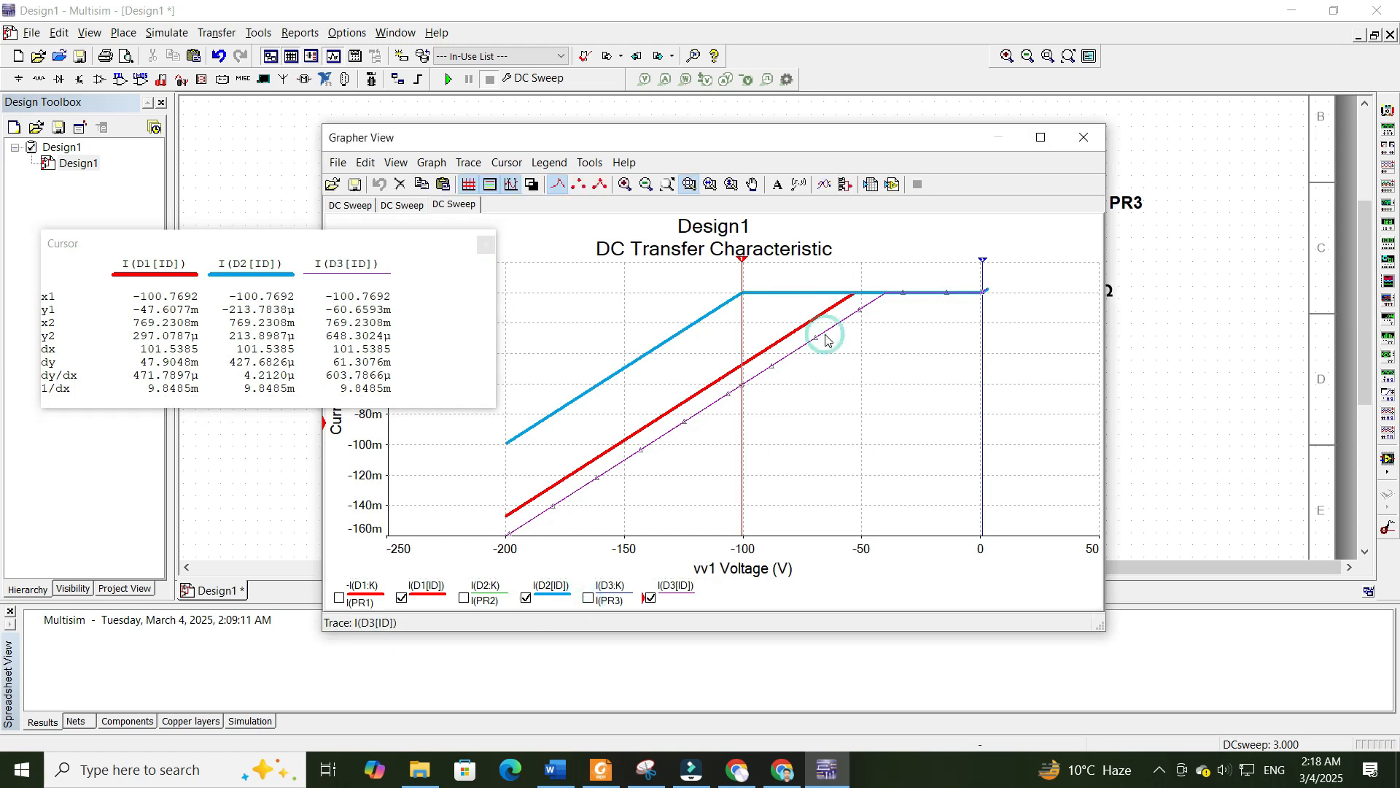
right_click(826, 336)
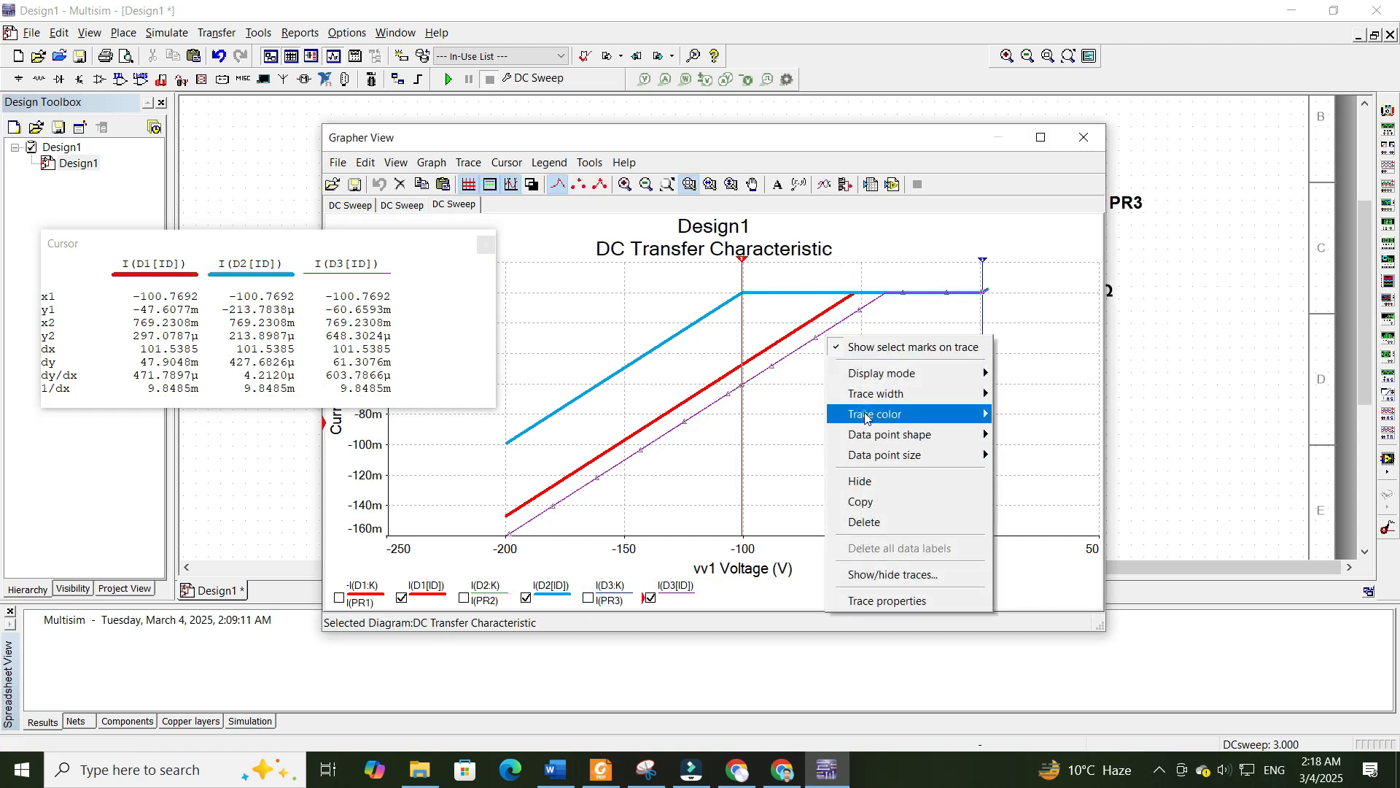
mouse_move(871, 394)
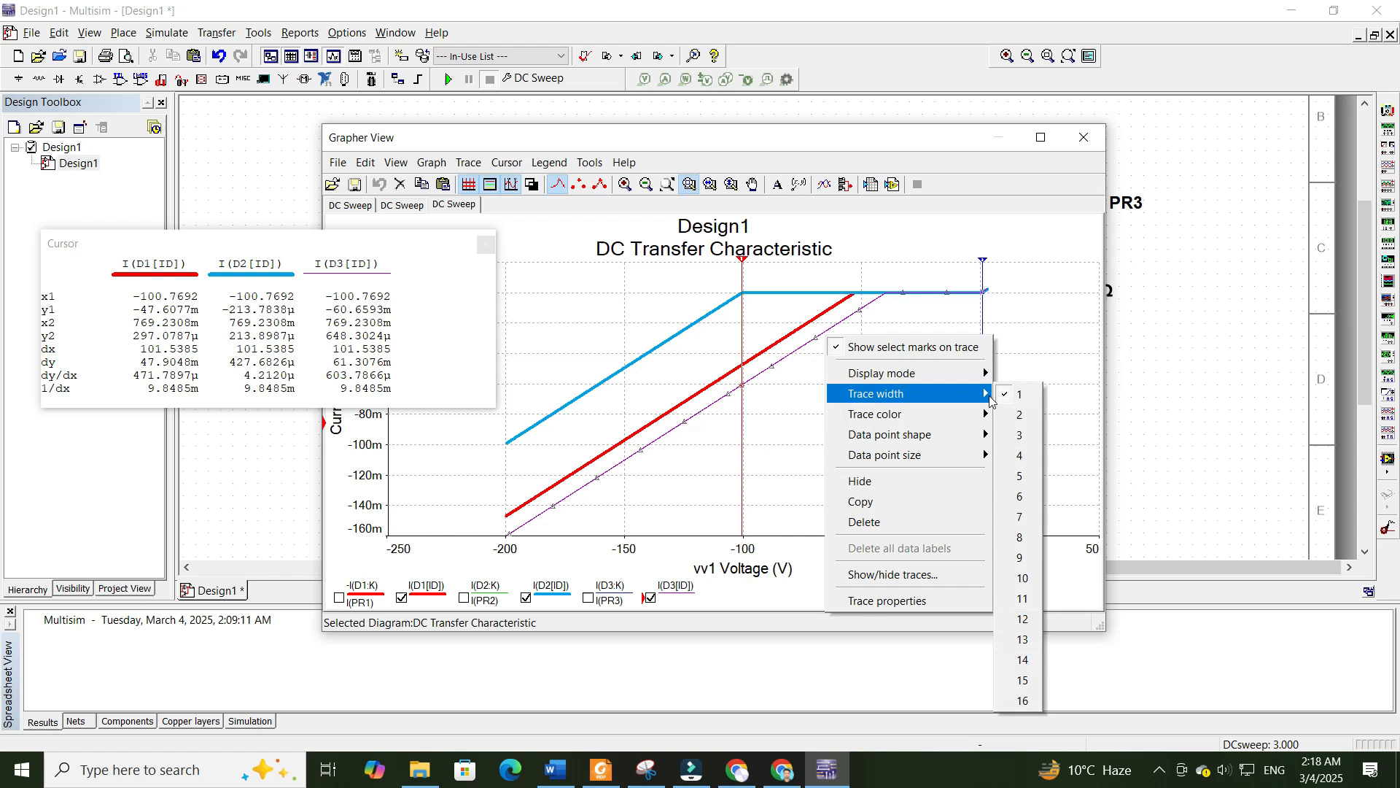
left_click(1023, 455)
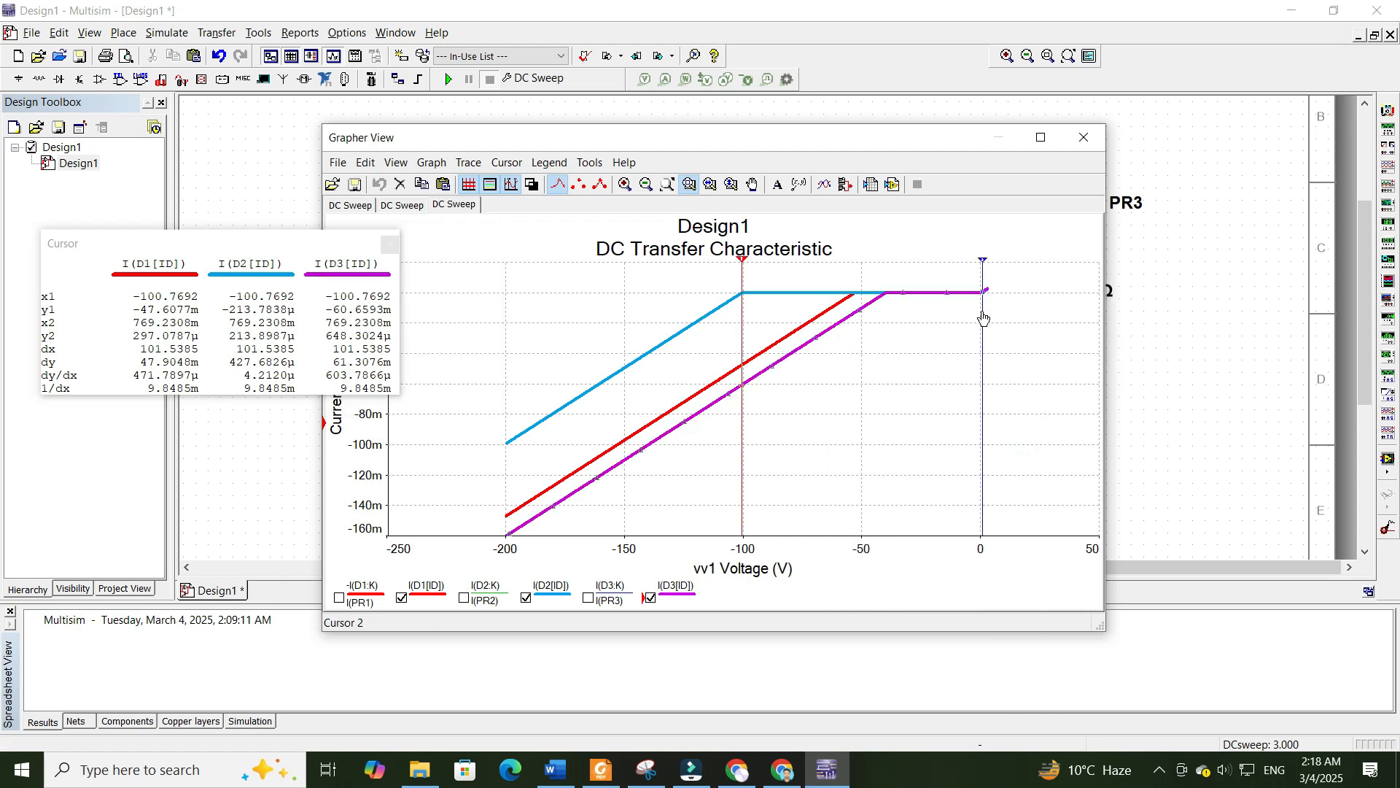
- Enlarge the forward-bias region of the graph and place cursor 2 at the 1N5819G's turn-on knee, about 0.17 V
left_click(662, 191)
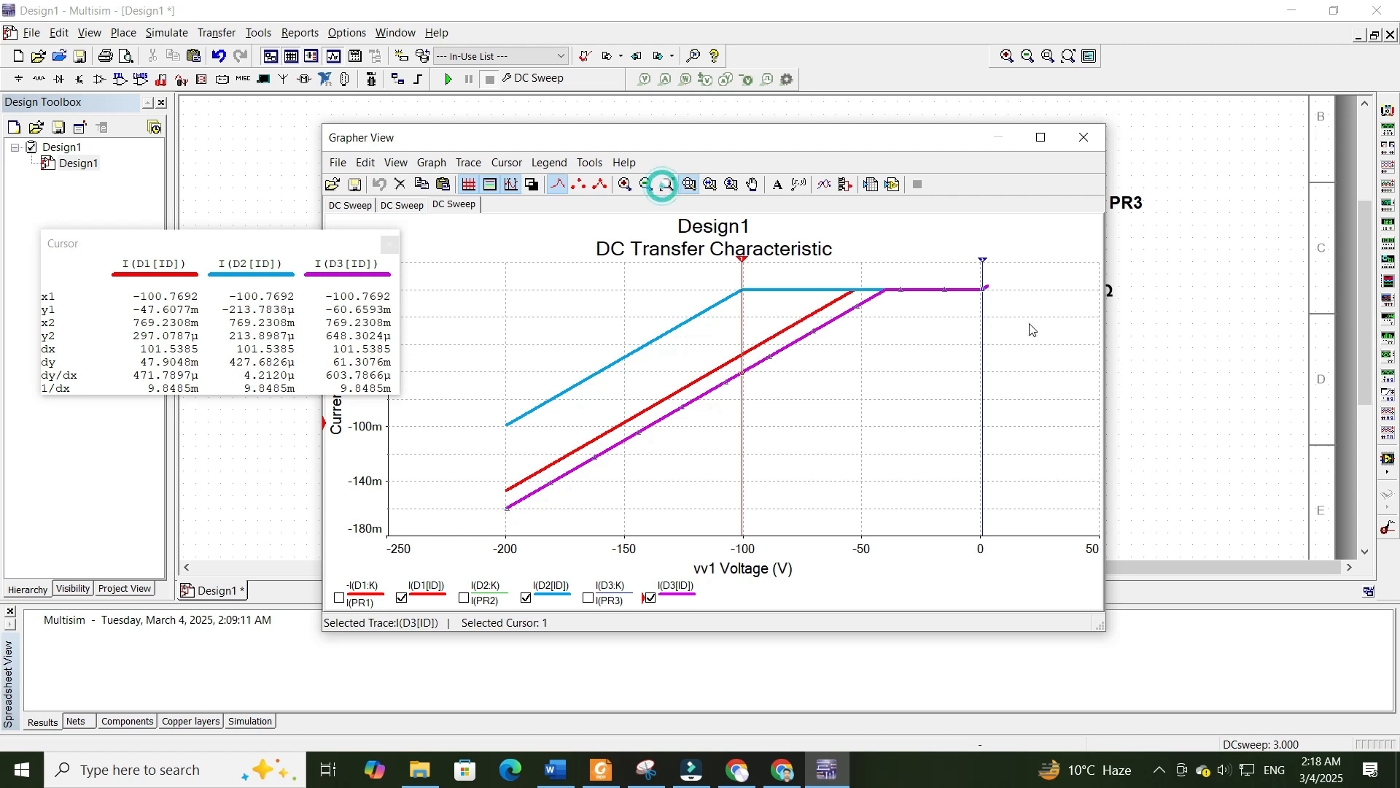
left_click(690, 191)
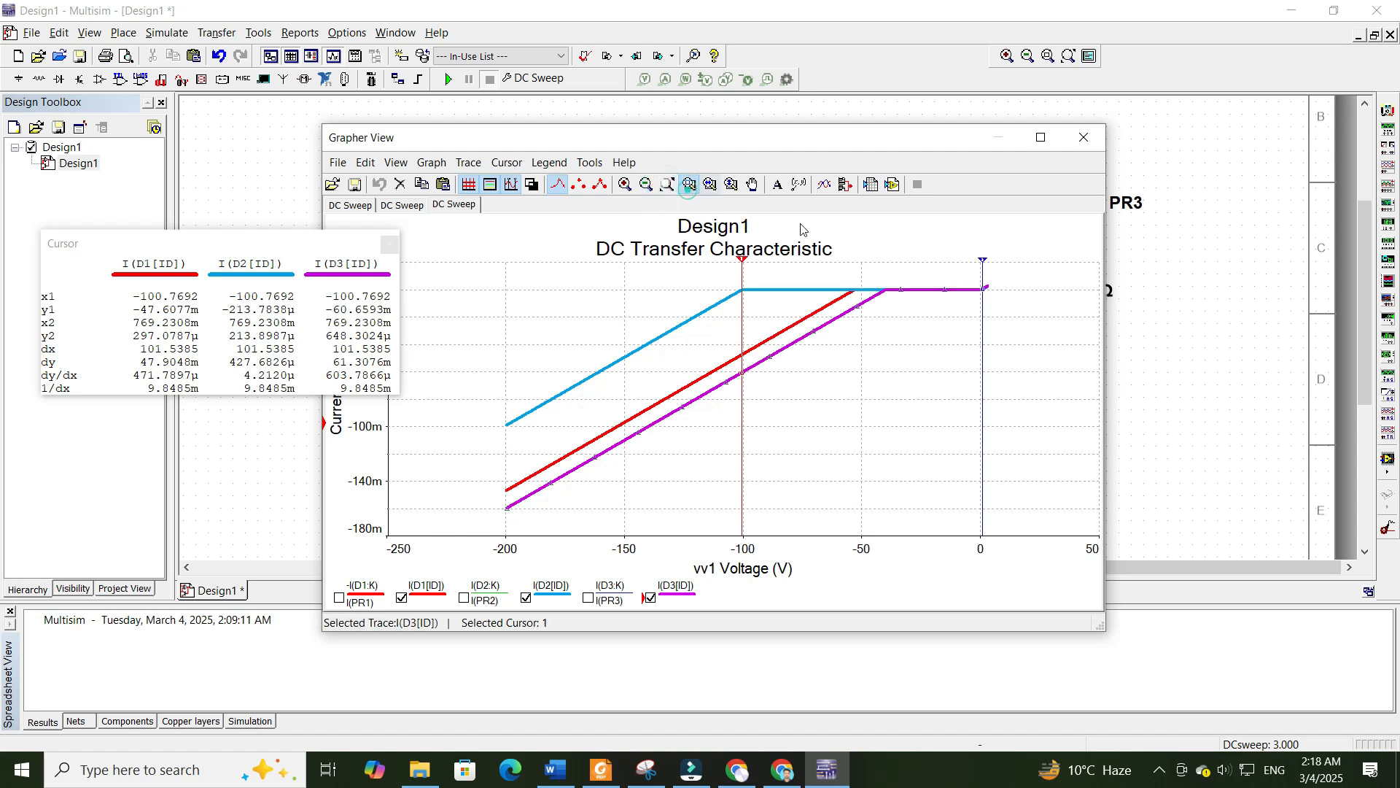
left_click(973, 283)
left_click_drag(981, 290, 994, 297)
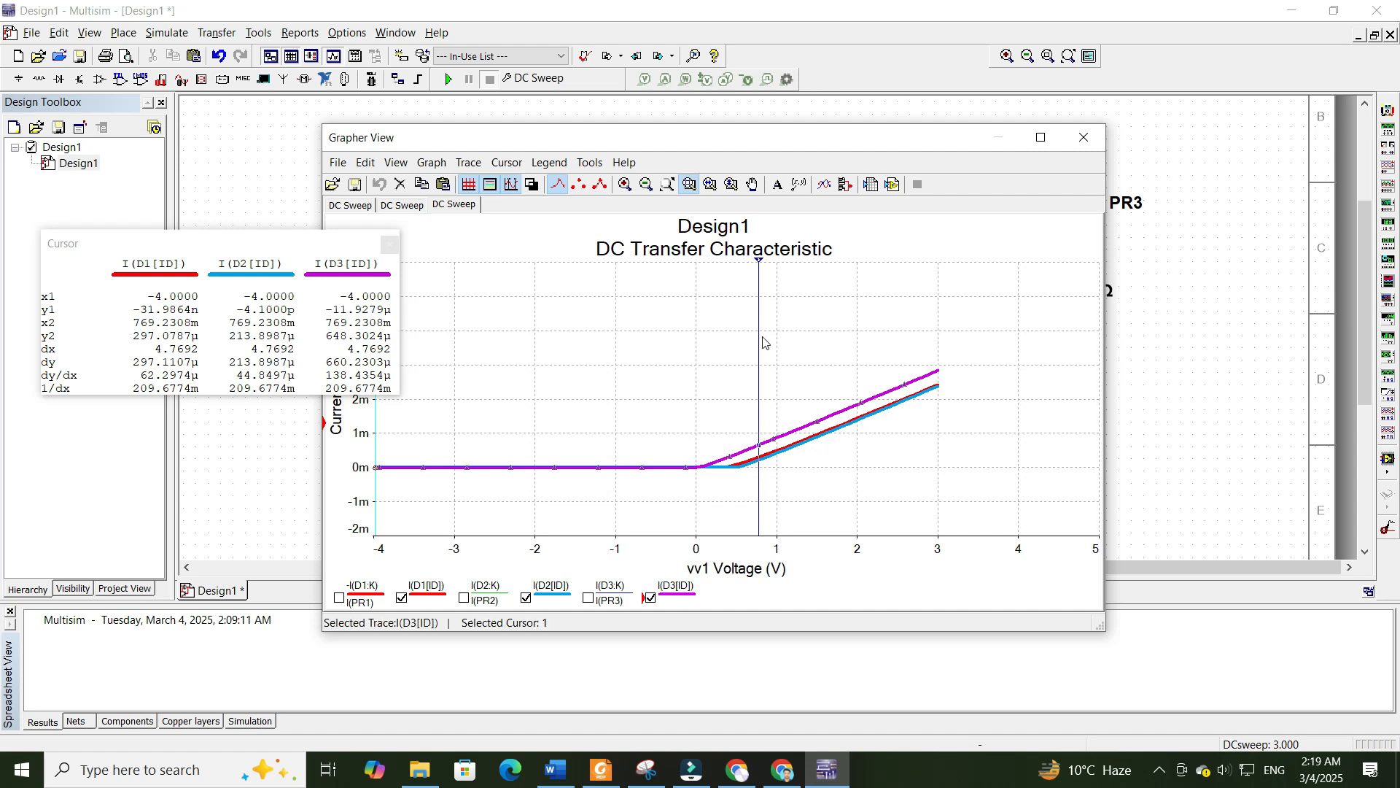
left_click_drag(760, 268, 713, 350)
left_click(731, 462)
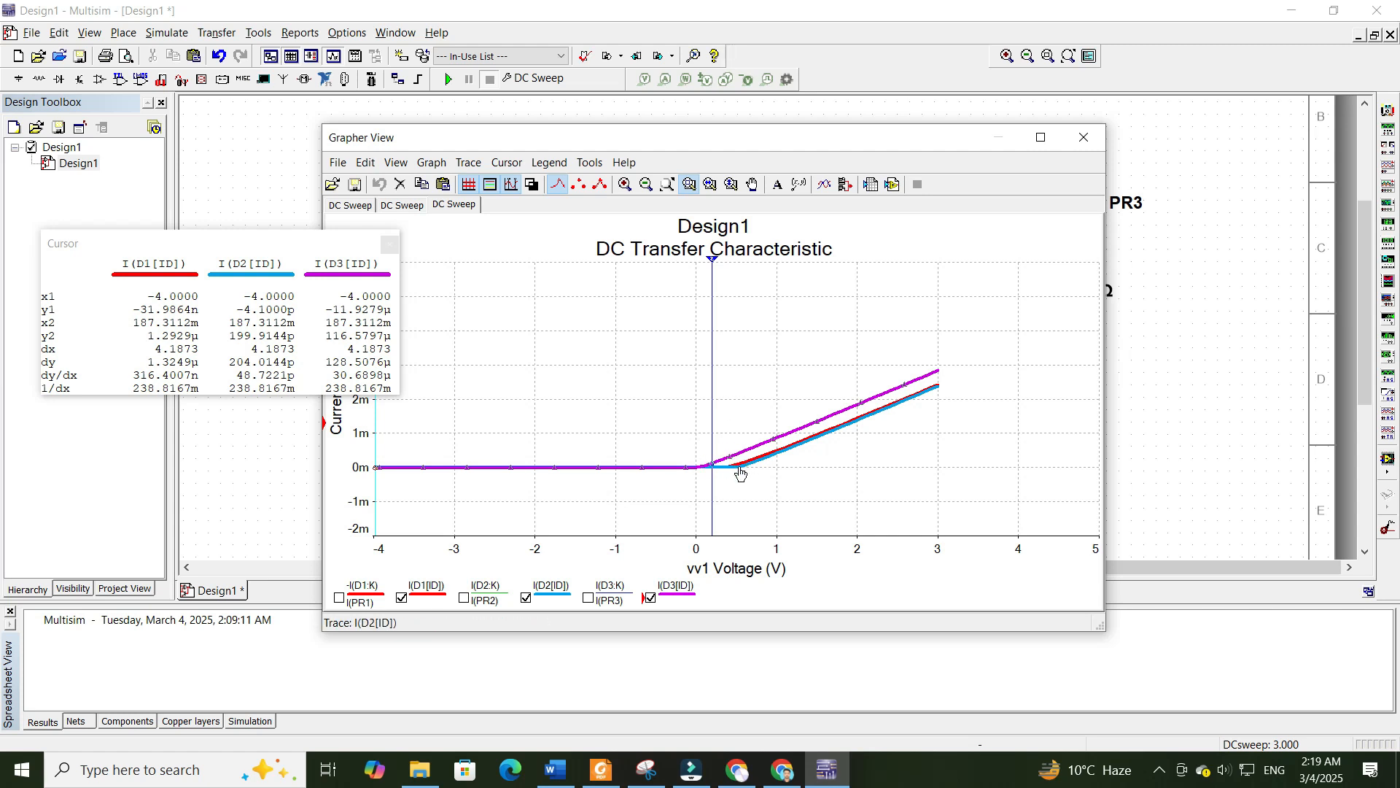
left_click_drag(713, 272, 708, 285)
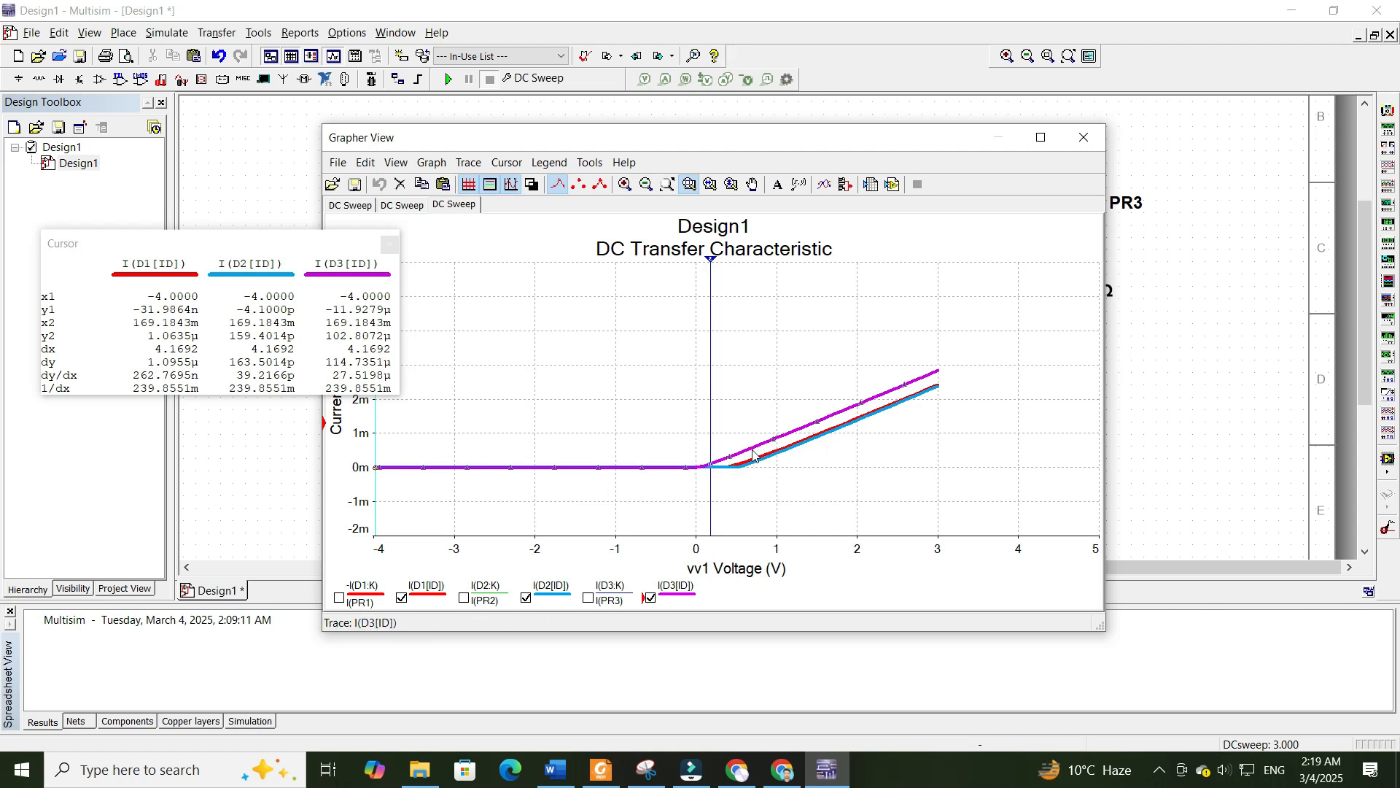
left_click(713, 462)
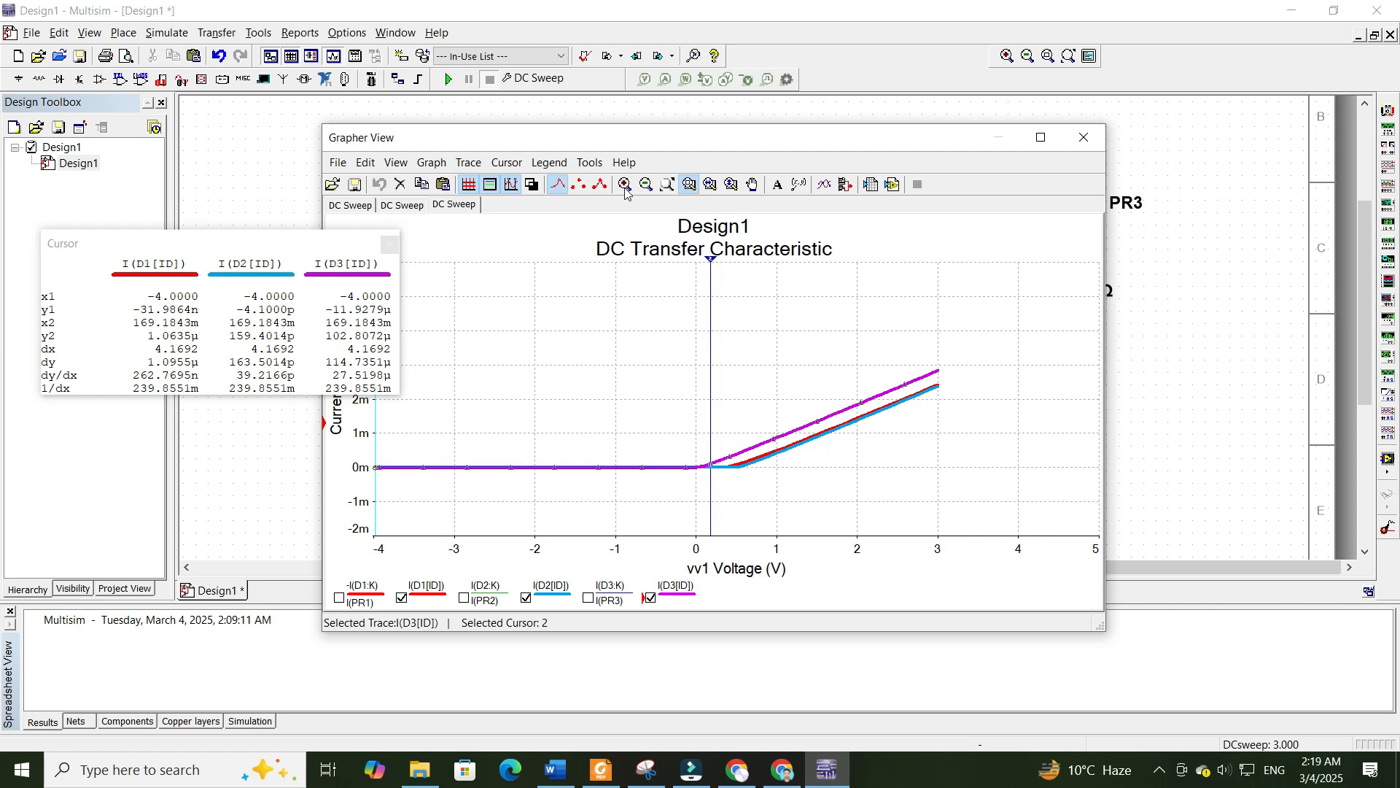
- Restore the full graph and place cursor 1 at D3's breakdown knee, about -39.2 V
left_click(667, 184)
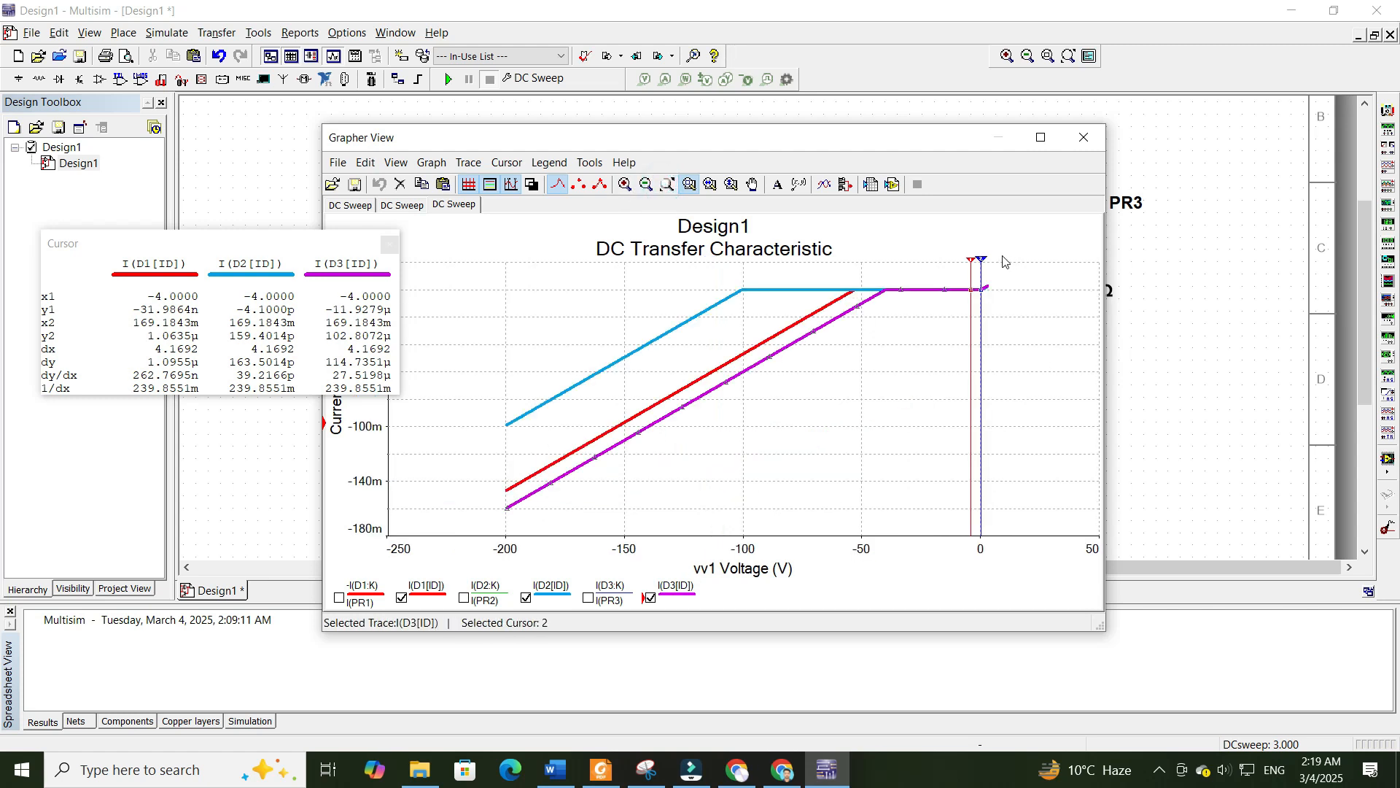
left_click(970, 262)
left_click_drag(889, 323, 887, 327)
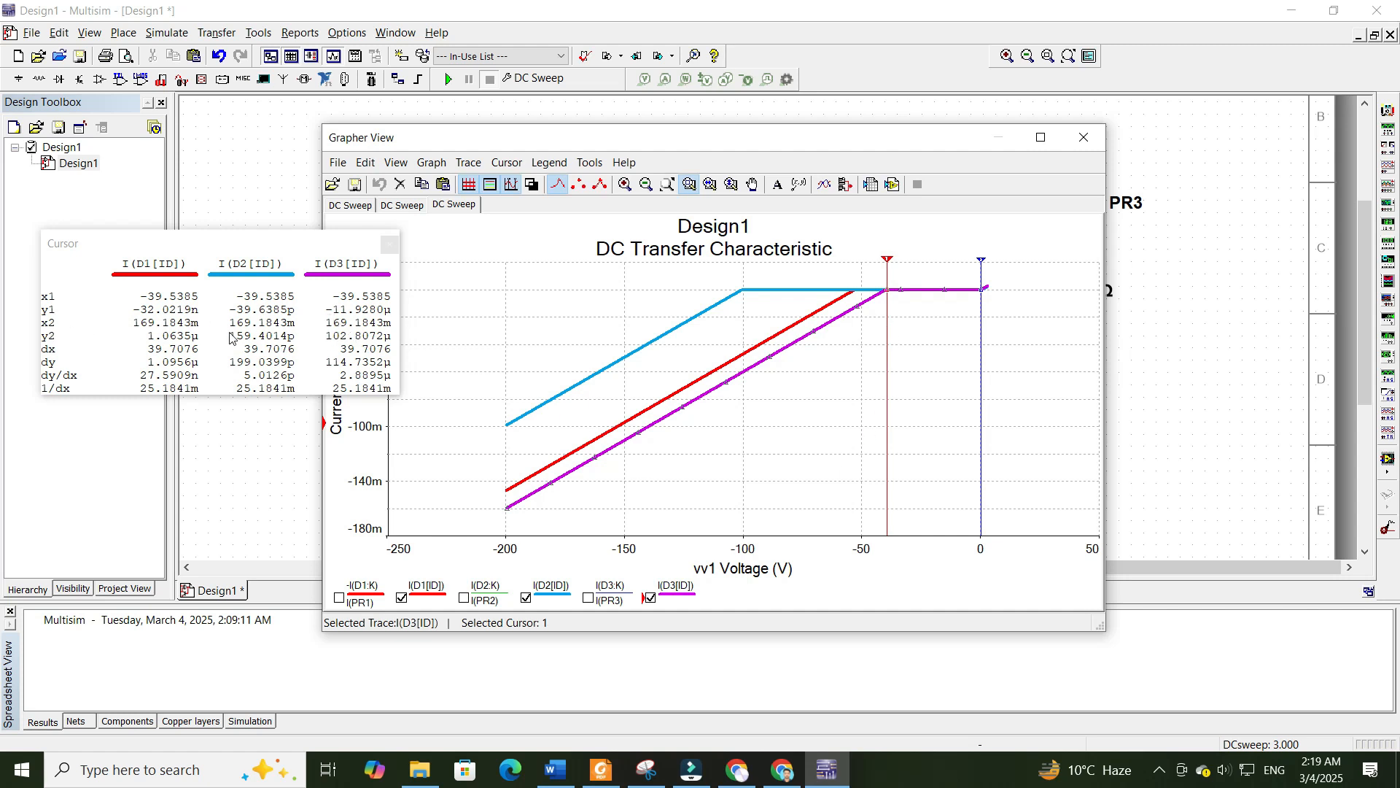
left_click_drag(885, 267, 886, 269)
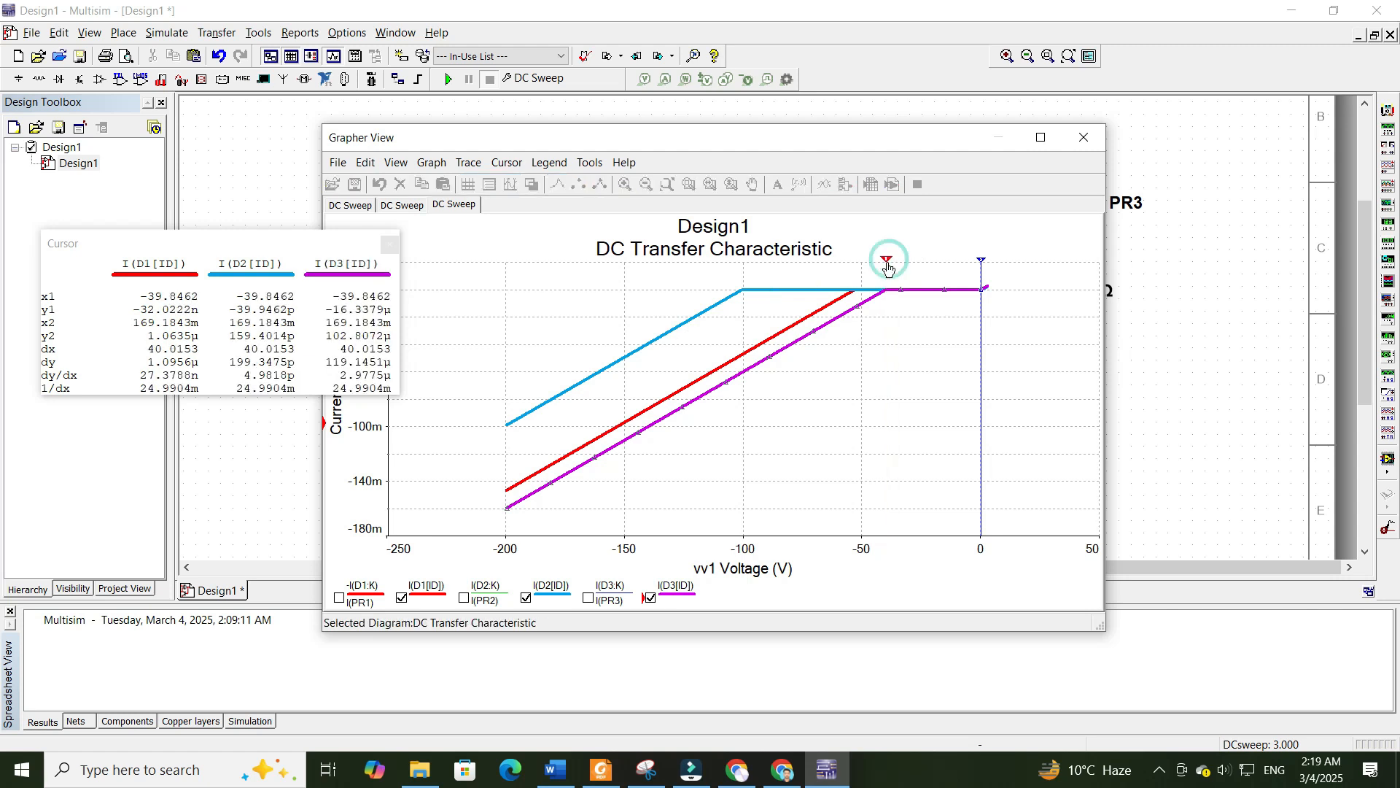
left_click_drag(887, 268, 889, 269)
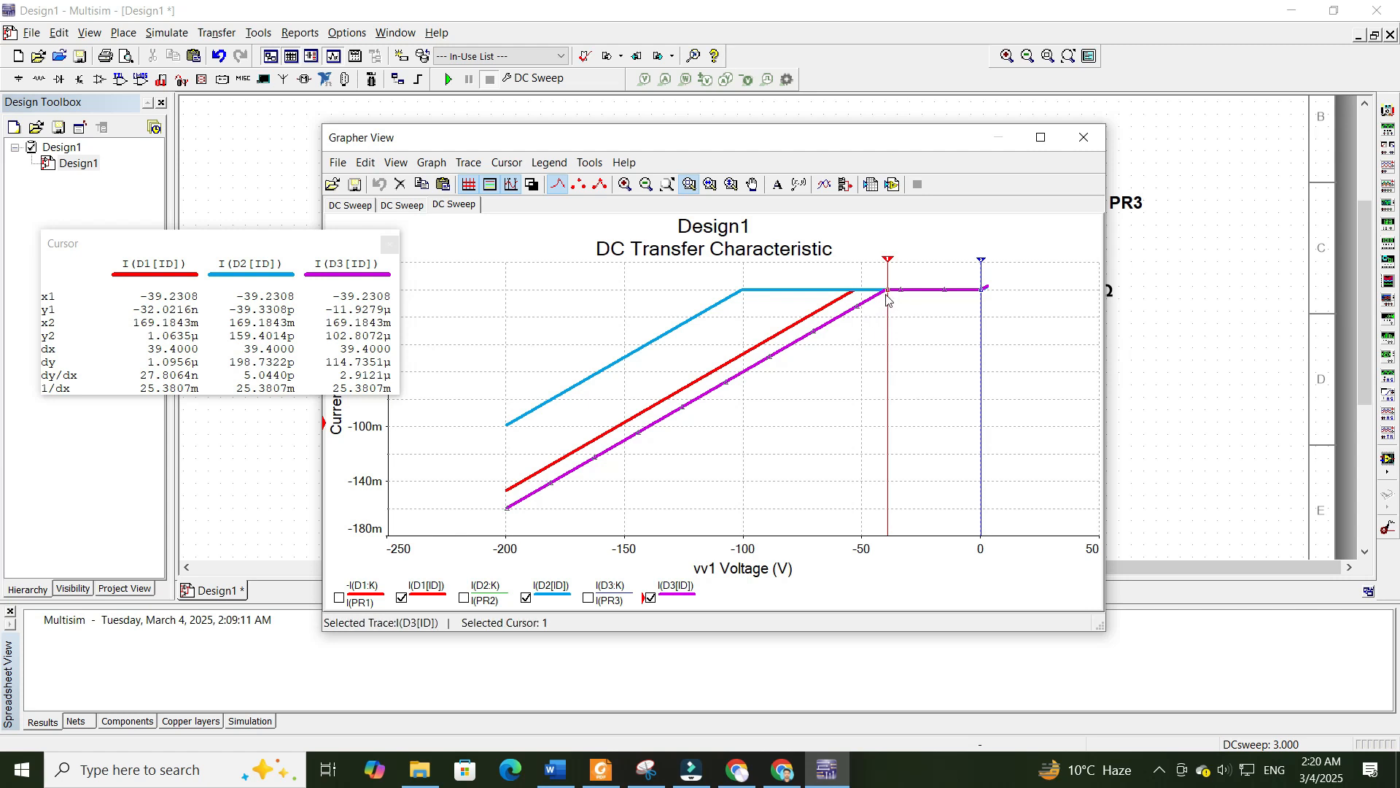
- Move cursor 1 to D1's breakdown knee, about -54 V, and on to D2's at about -100.8 V, and close the graph
left_click_drag(890, 266, 854, 292)
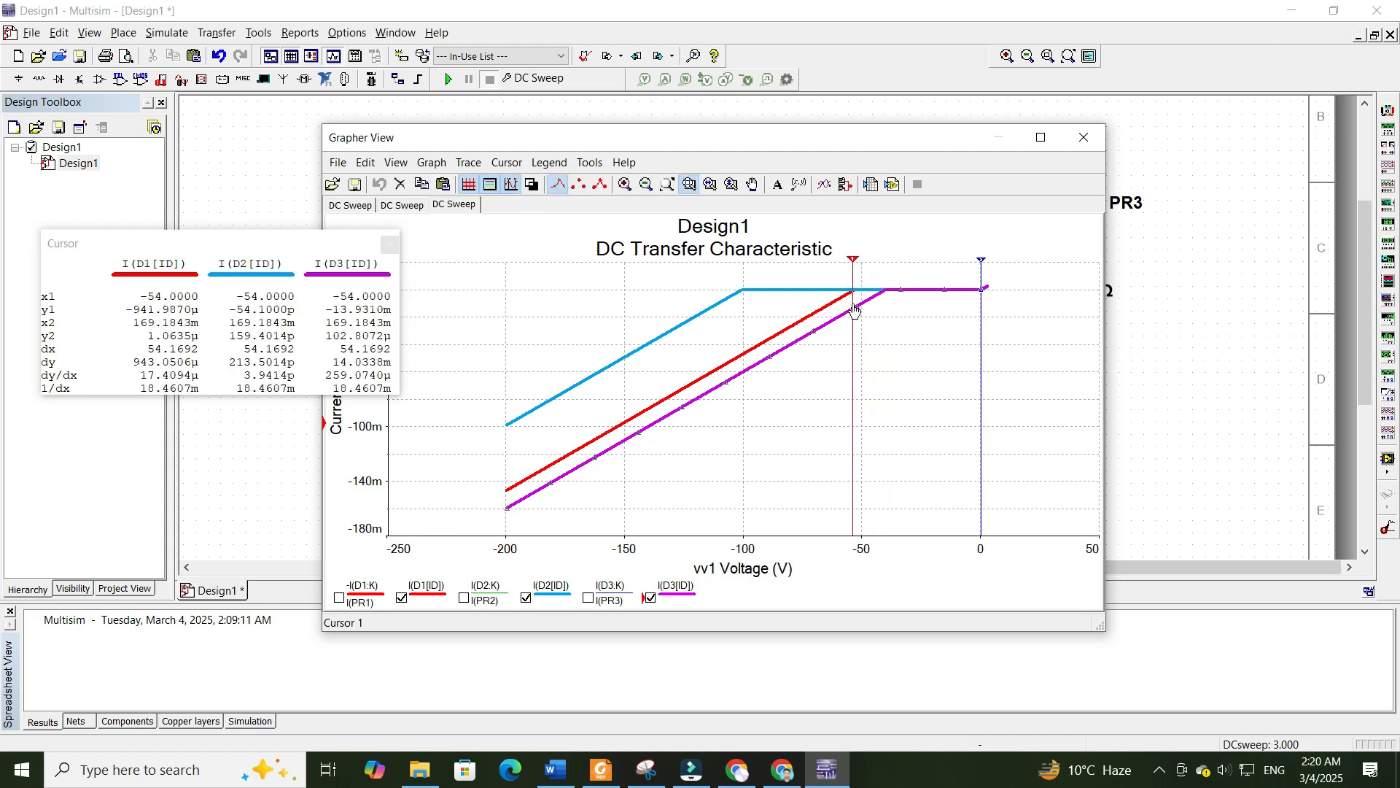
left_click_drag(853, 274, 744, 350)
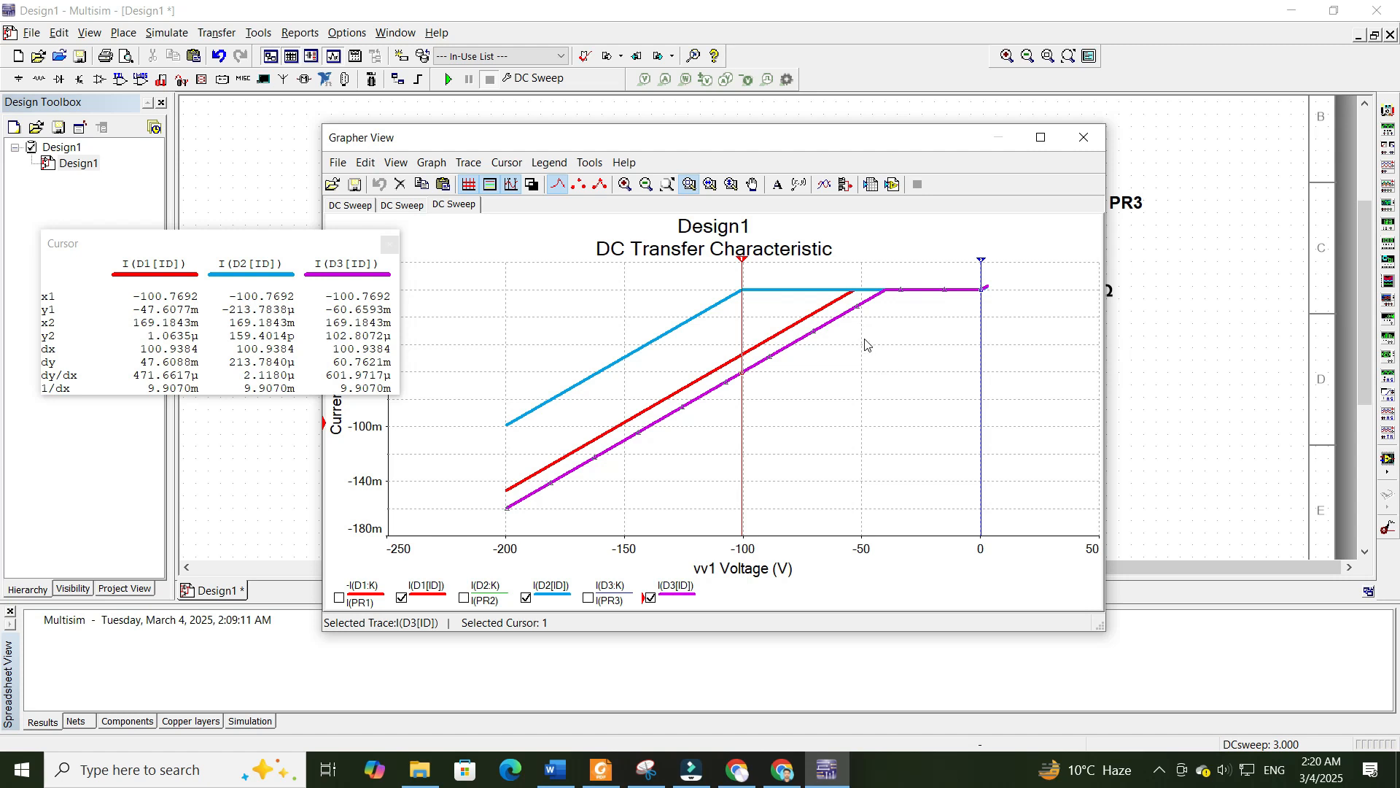
left_click(1083, 138)
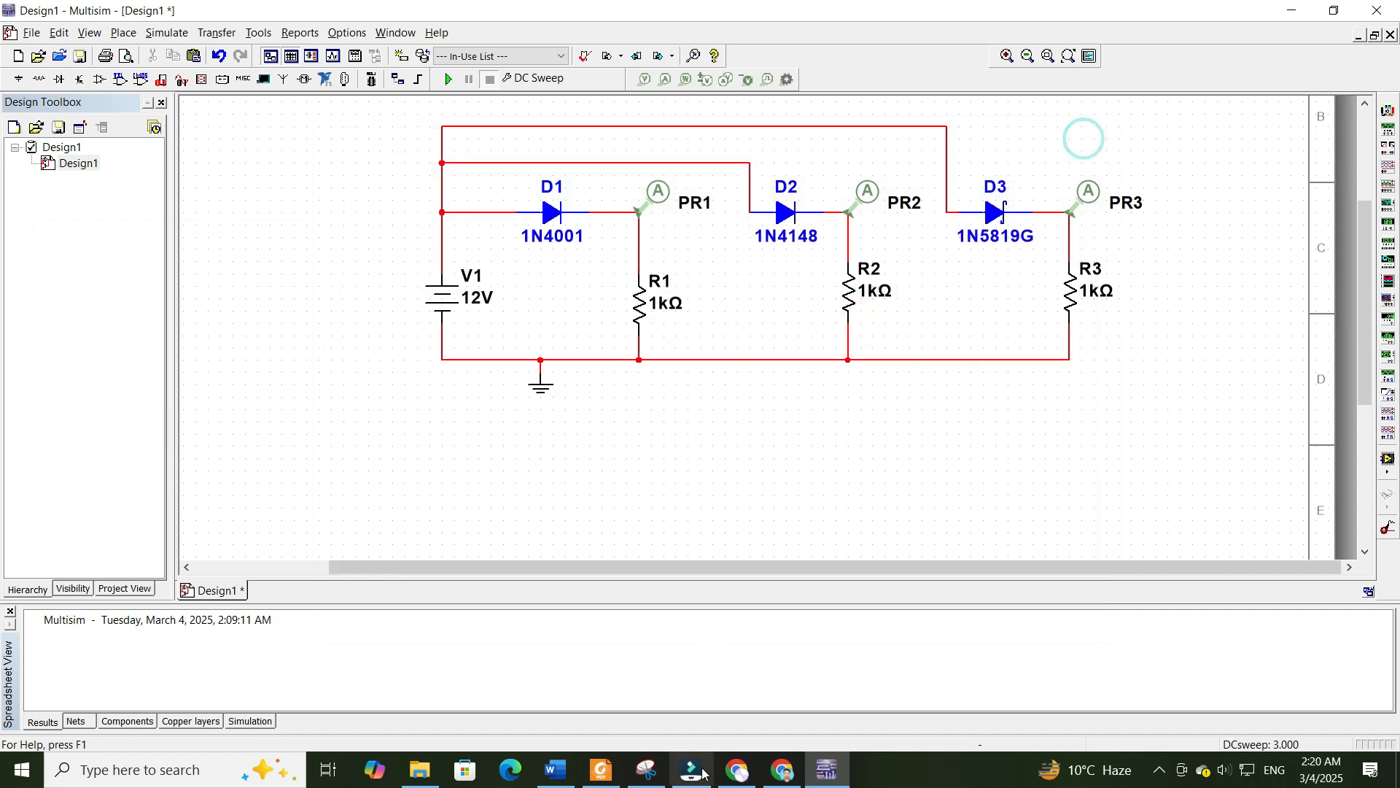